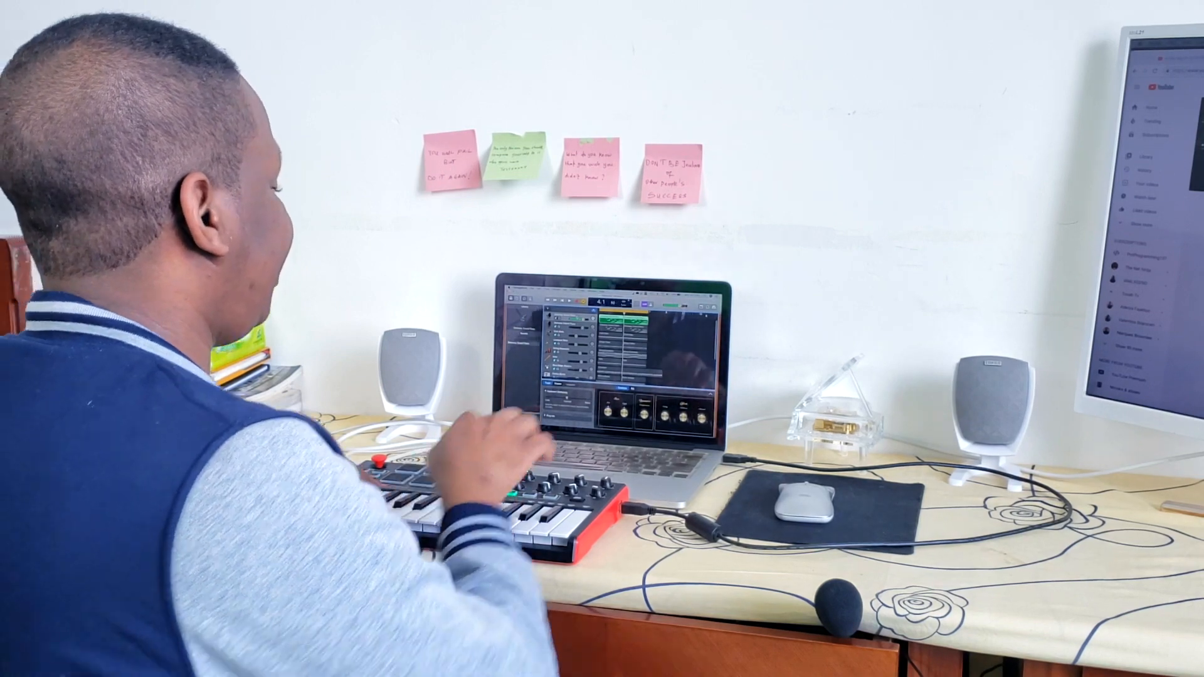
{"action": "key", "text": "XF86AudioRaiseVolume"}
{"action": "key", "text": "XF86AudioRaiseVolume"}
{"action": "key", "text": "XF86AudioRaiseVolume"}
{"action": "key", "text": "XF86AudioRaiseVolume"}
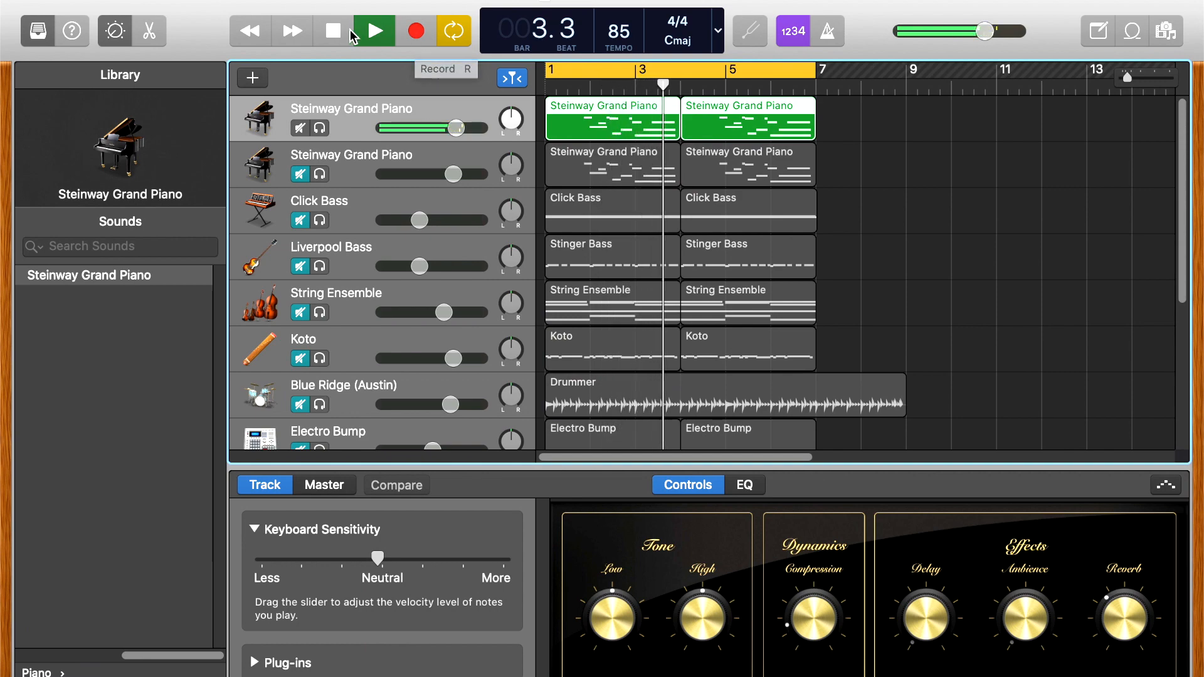
Step: Stop playback and show the second Steinway Grand Piano track's first region in the Piano Roll with all notes selected
{"action": "left_click", "coordinate": [334, 32]}
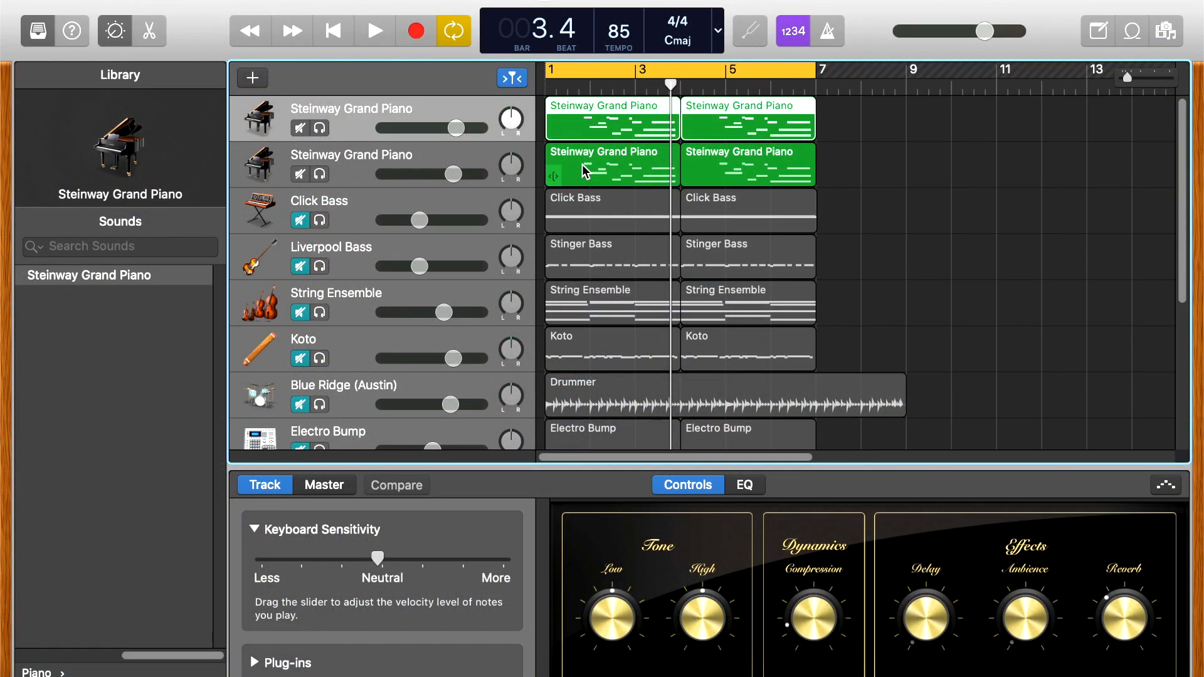
{"action": "left_click", "coordinate": [584, 171]}
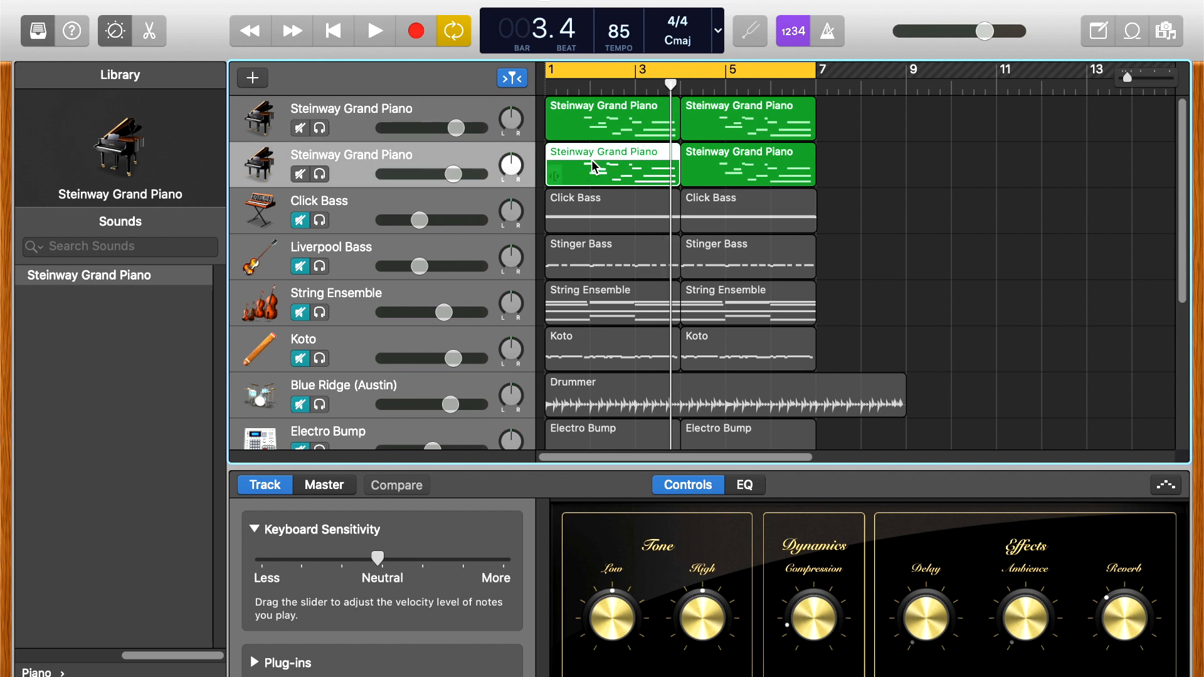
{"action": "key", "text": "e"}
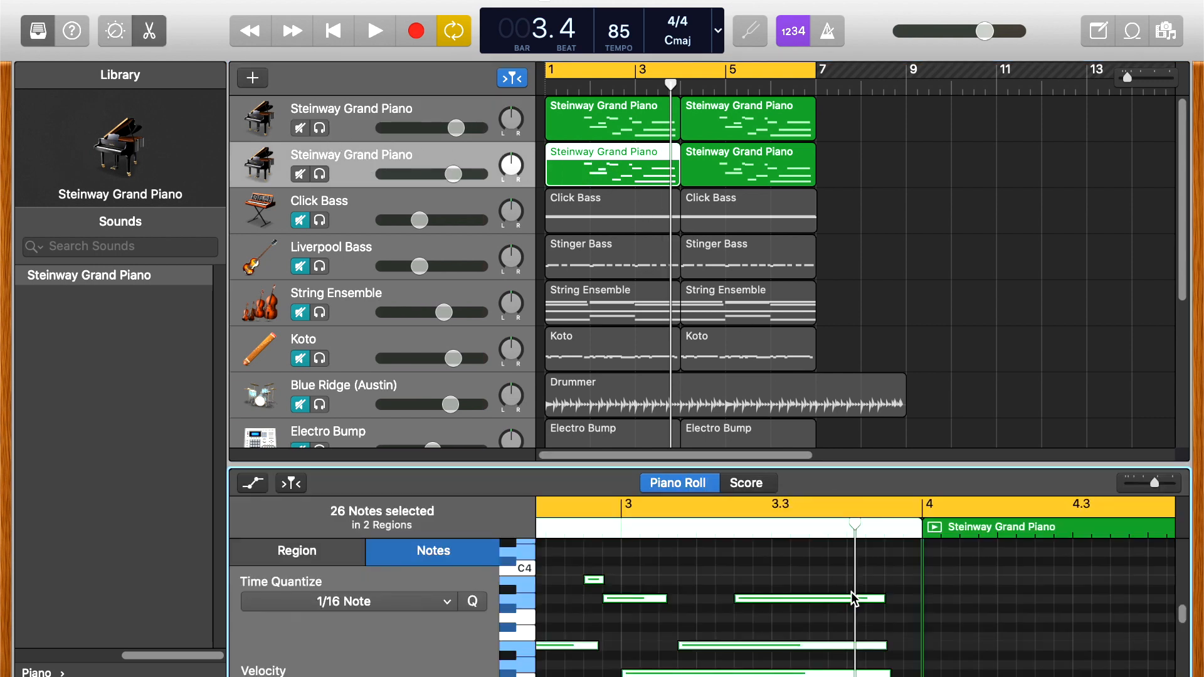
{"action": "left_click", "coordinate": [777, 632]}
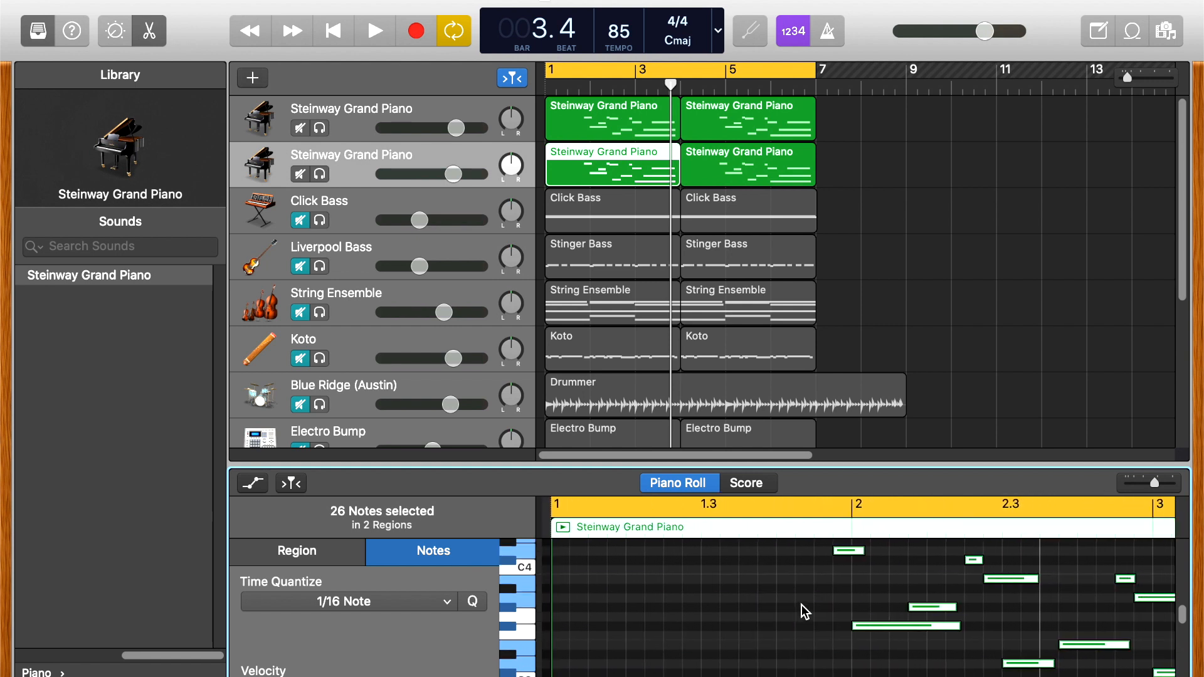
{"action": "scroll", "coordinate": [888, 618], "scroll_direction": "up", "scroll_amount": 2}
{"action": "scroll", "coordinate": [889, 618], "scroll_direction": "up", "scroll_amount": 3}
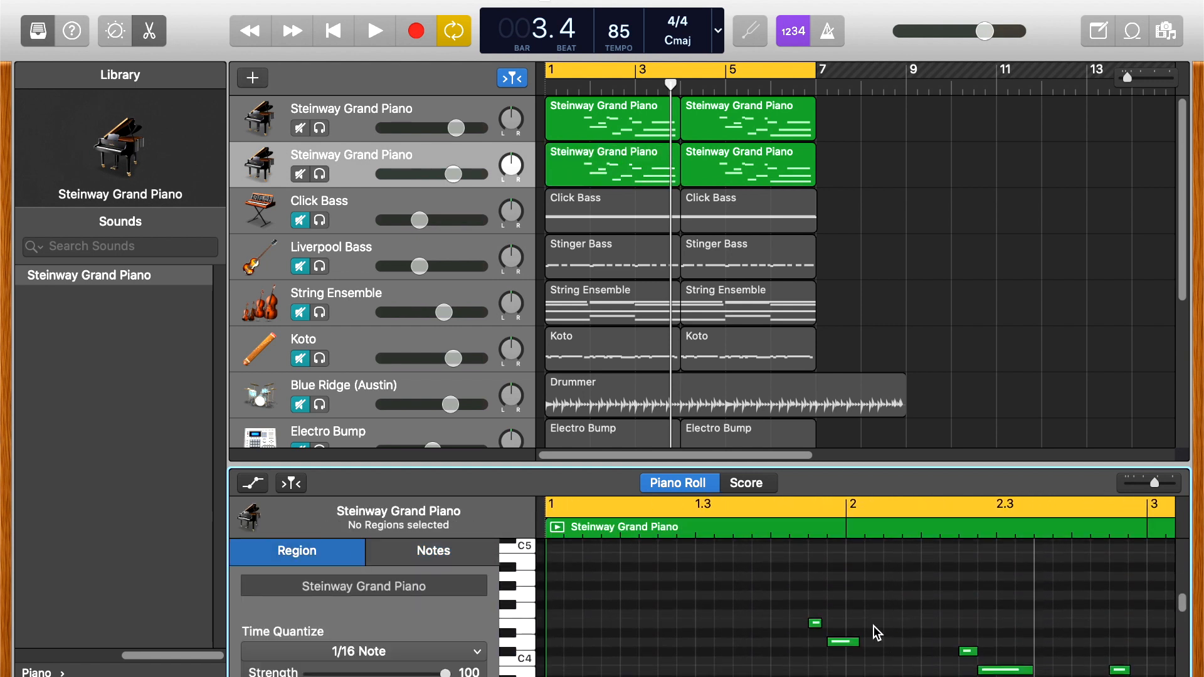
{"action": "key", "text": "super+a"}
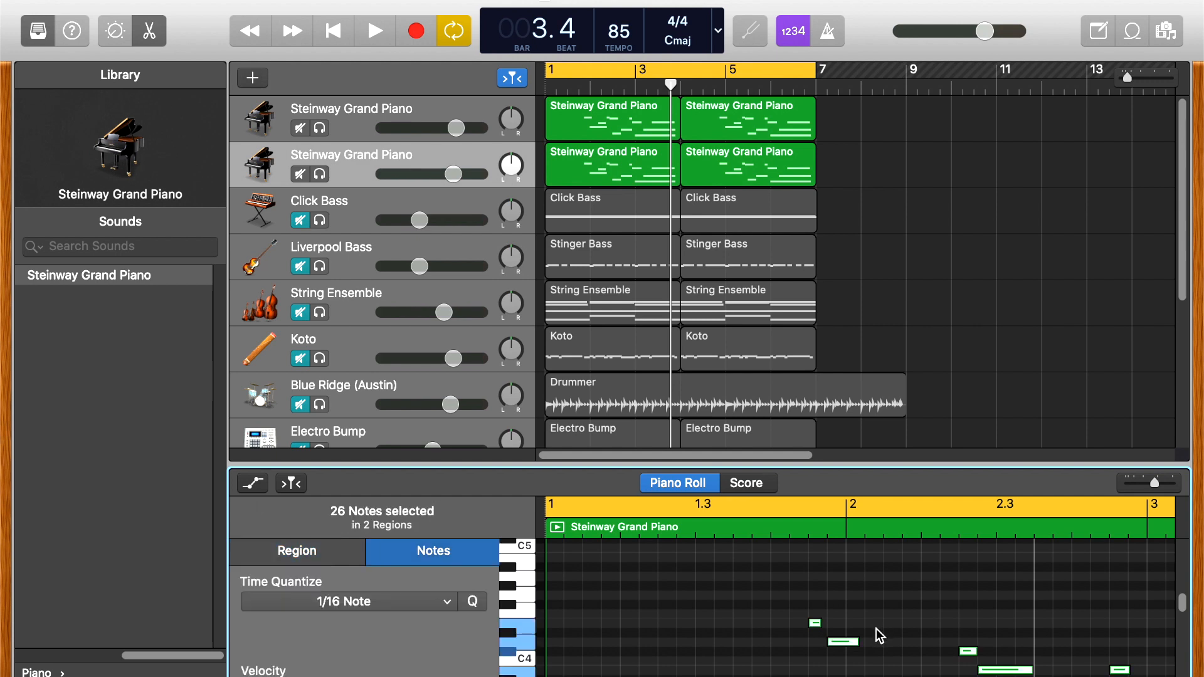
Step: Select the first Steinway Grand Piano track's opening region and listen to that track without the second piano
{"action": "left_click", "coordinate": [607, 122]}
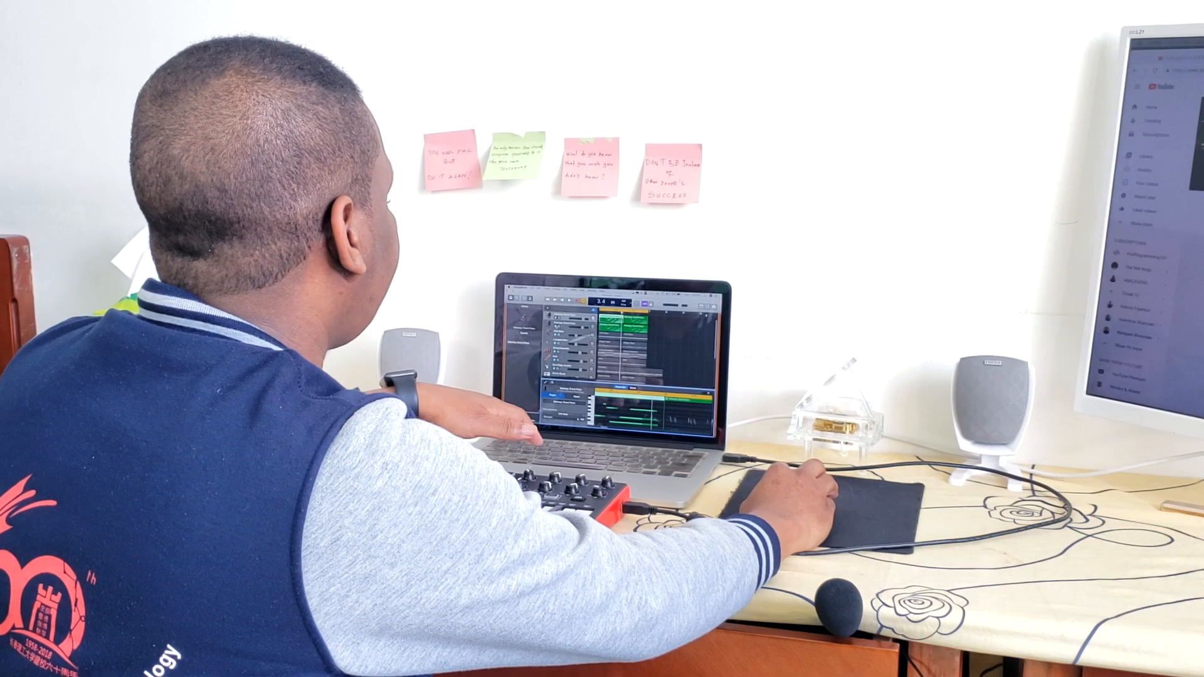
{"action": "key", "text": "space"}
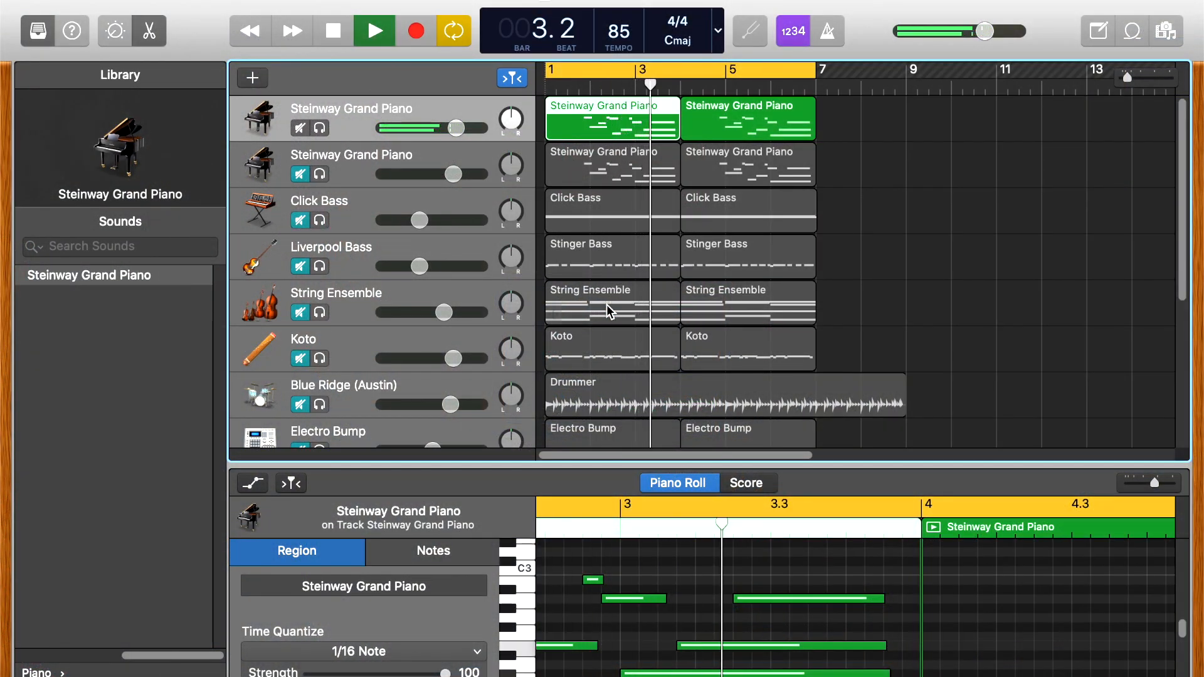
{"action": "key", "text": "space"}
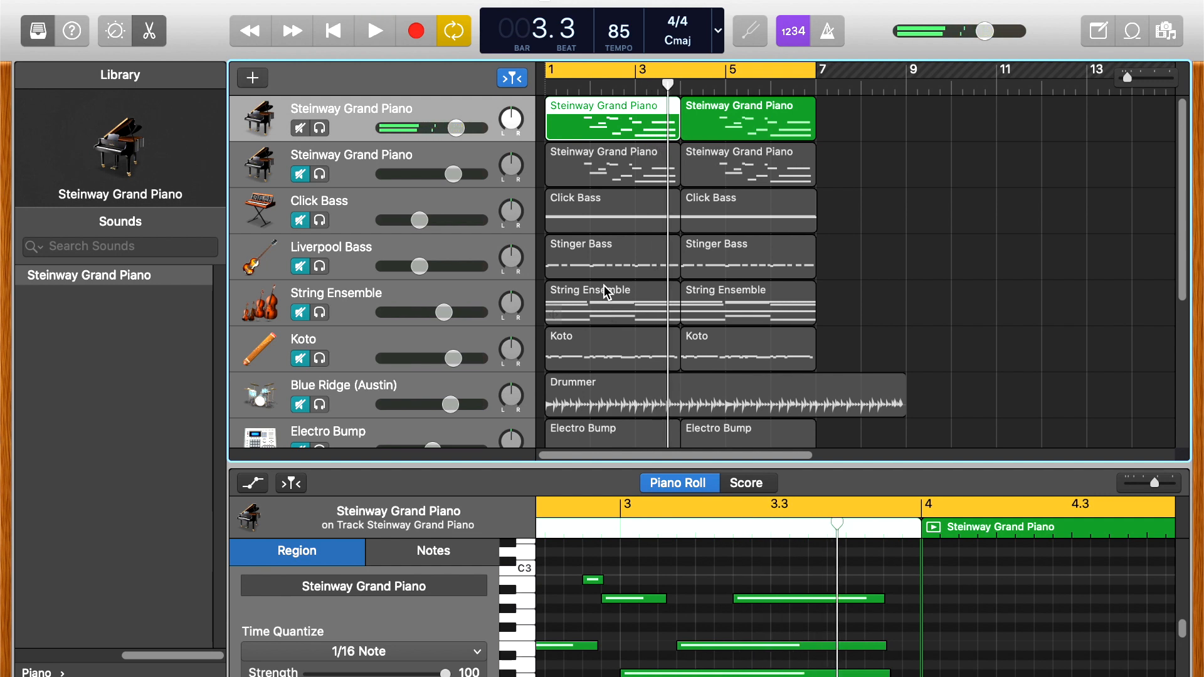
Step: Unmute and solo the second Steinway Grand Piano track, and play it from the beginning
{"action": "left_click", "coordinate": [299, 176]}
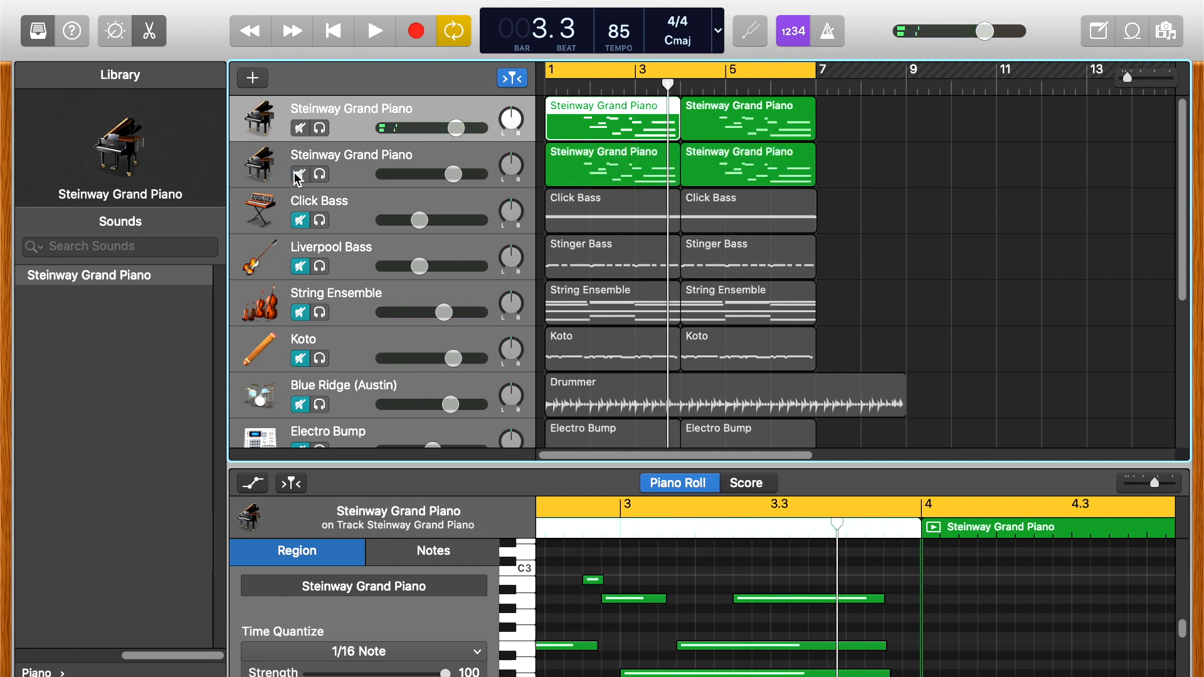
{"action": "left_click", "coordinate": [319, 175]}
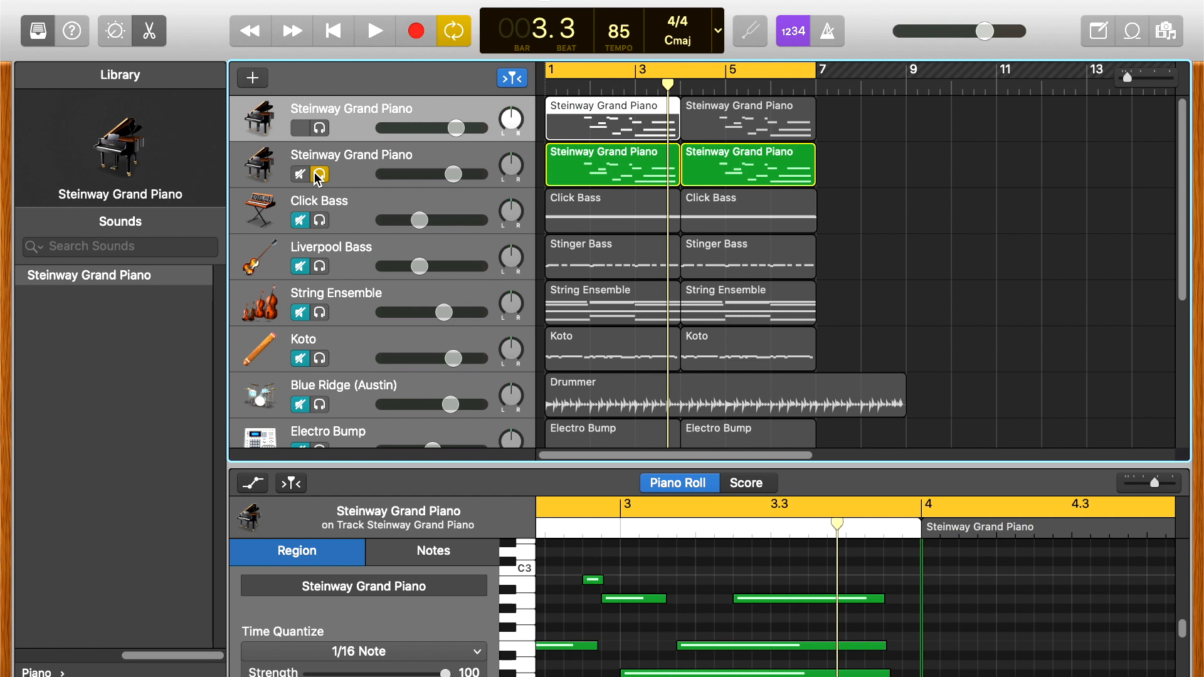
{"action": "key", "text": "Return"}
{"action": "key", "text": "space"}
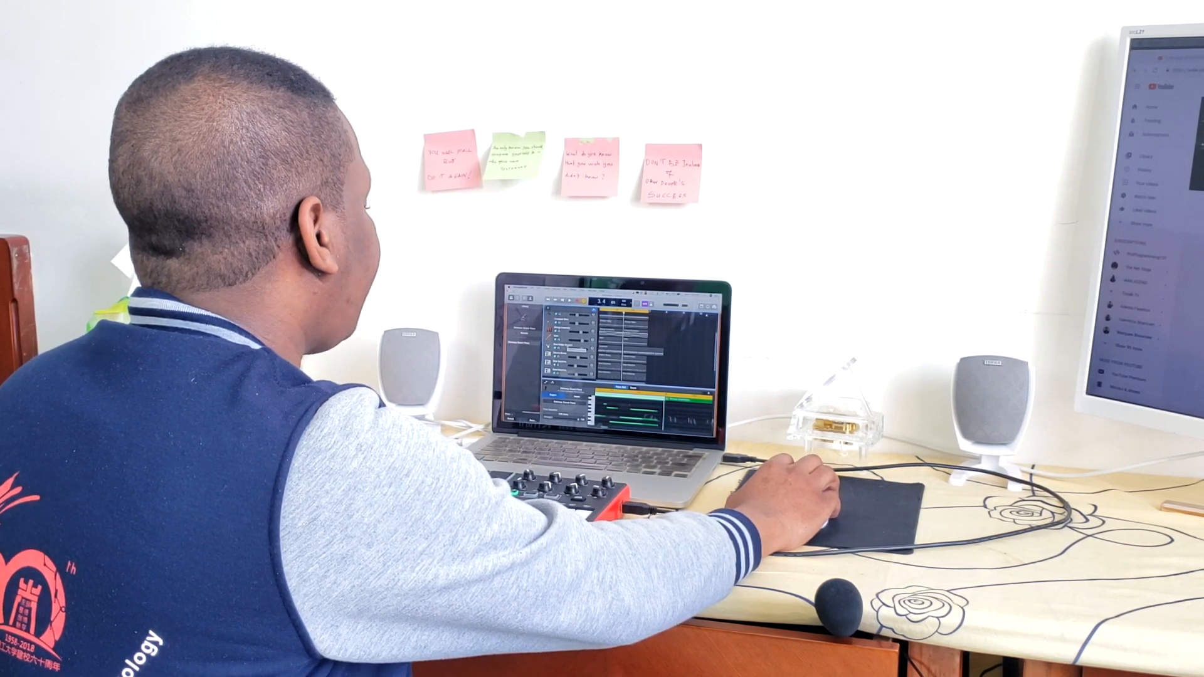
Step: Select the Blue Ridge (Austin) track and try to add a new track of the Drummer type
{"action": "left_click", "coordinate": [566, 346]}
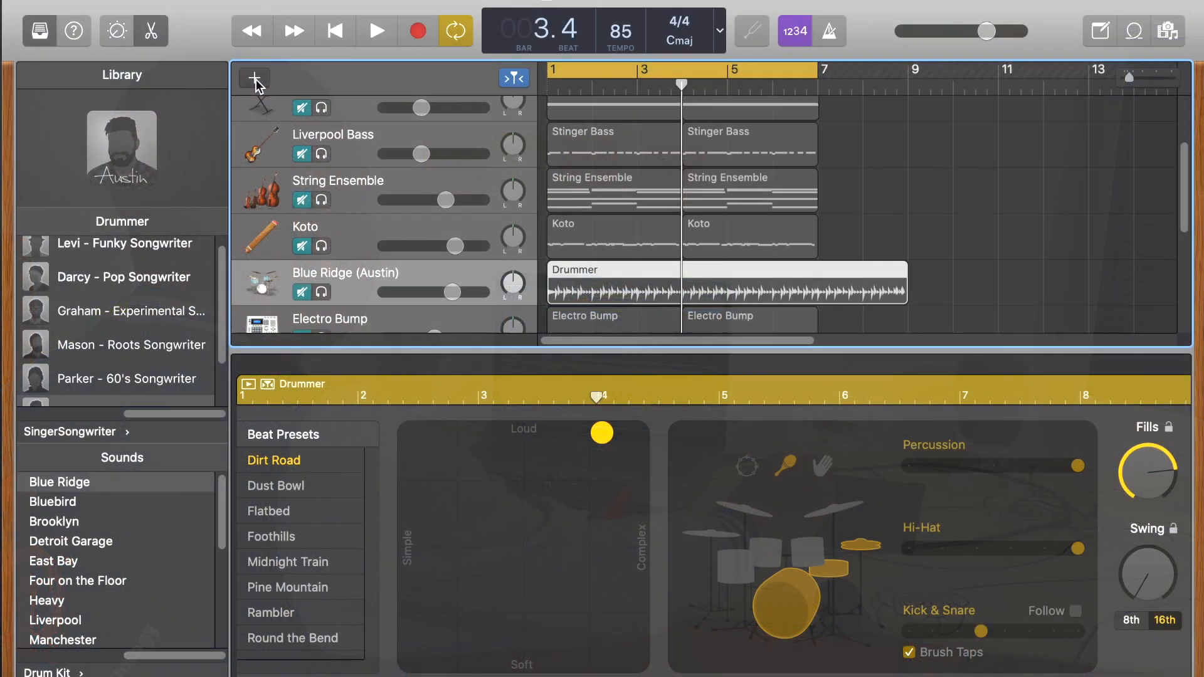
{"action": "left_click", "coordinate": [254, 79]}
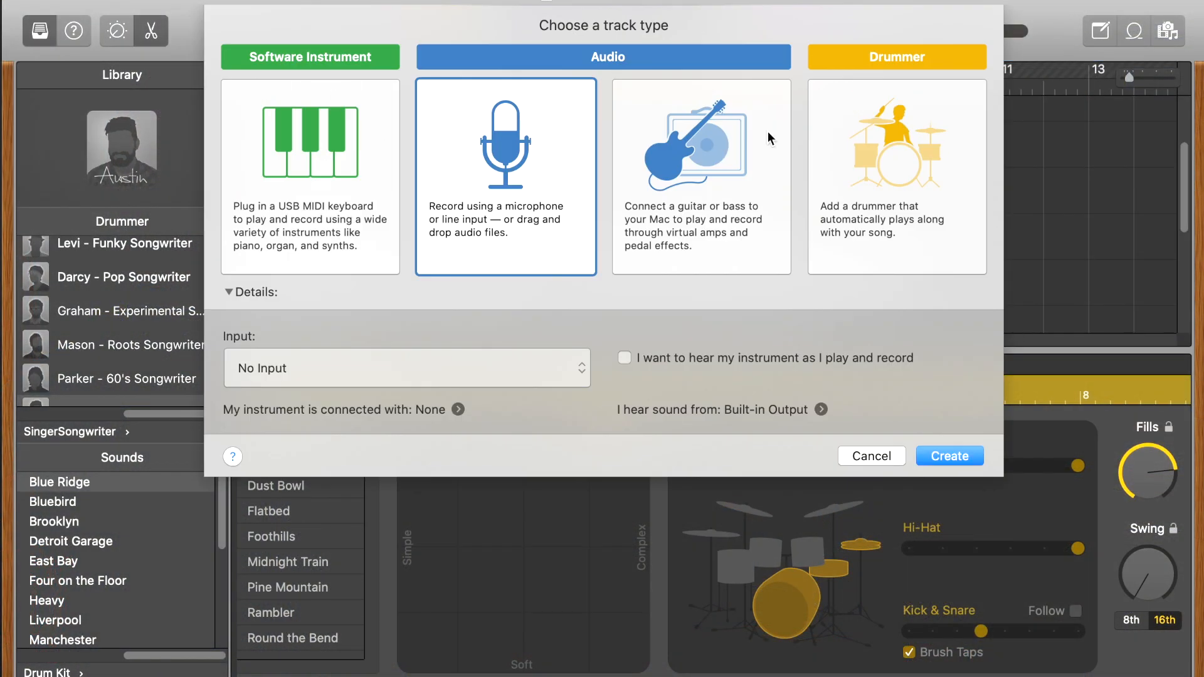
{"action": "left_click", "coordinate": [891, 135]}
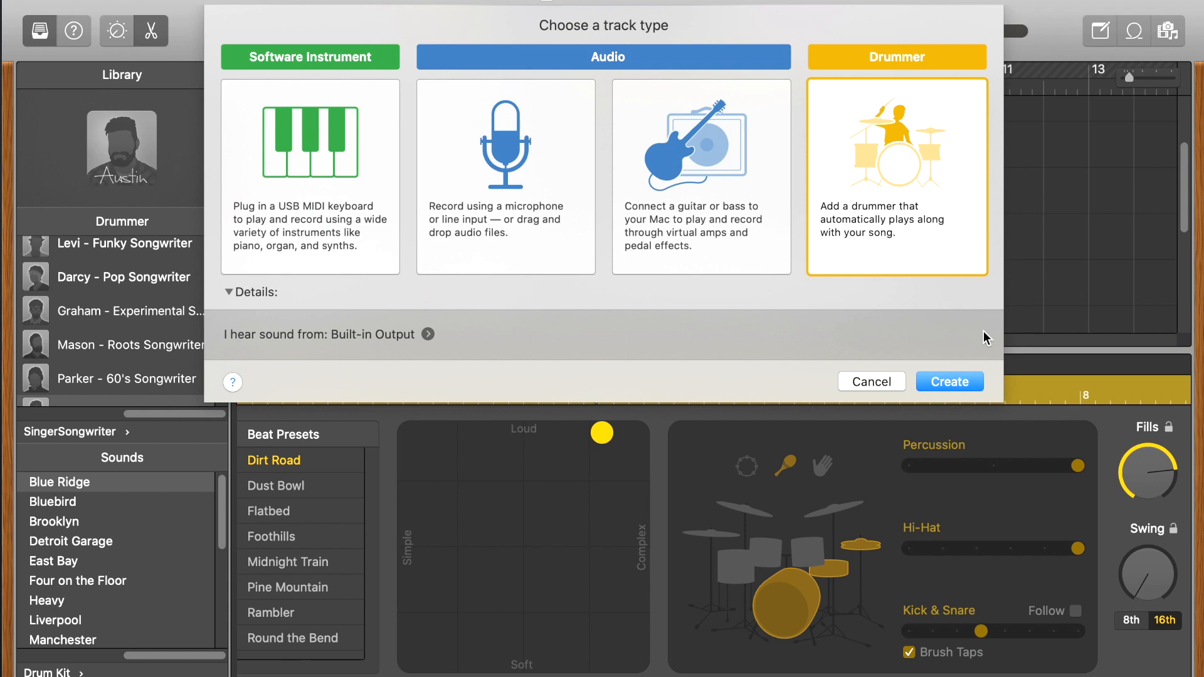
{"action": "left_click", "coordinate": [947, 381]}
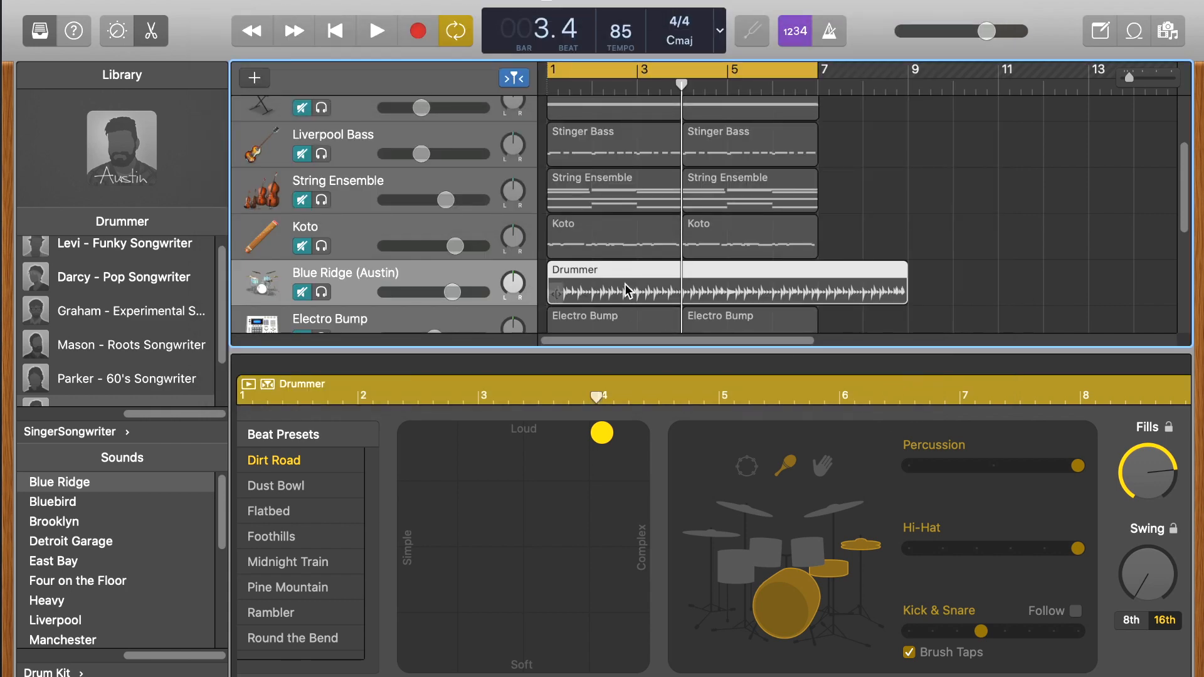
Step: Unmute the Blue Ridge (Austin) drummer track and look through the available drummers in the SingerSongwriter category
{"action": "scroll", "coordinate": [634, 279], "scroll_direction": "down", "scroll_amount": 2}
{"action": "left_click", "coordinate": [302, 243]}
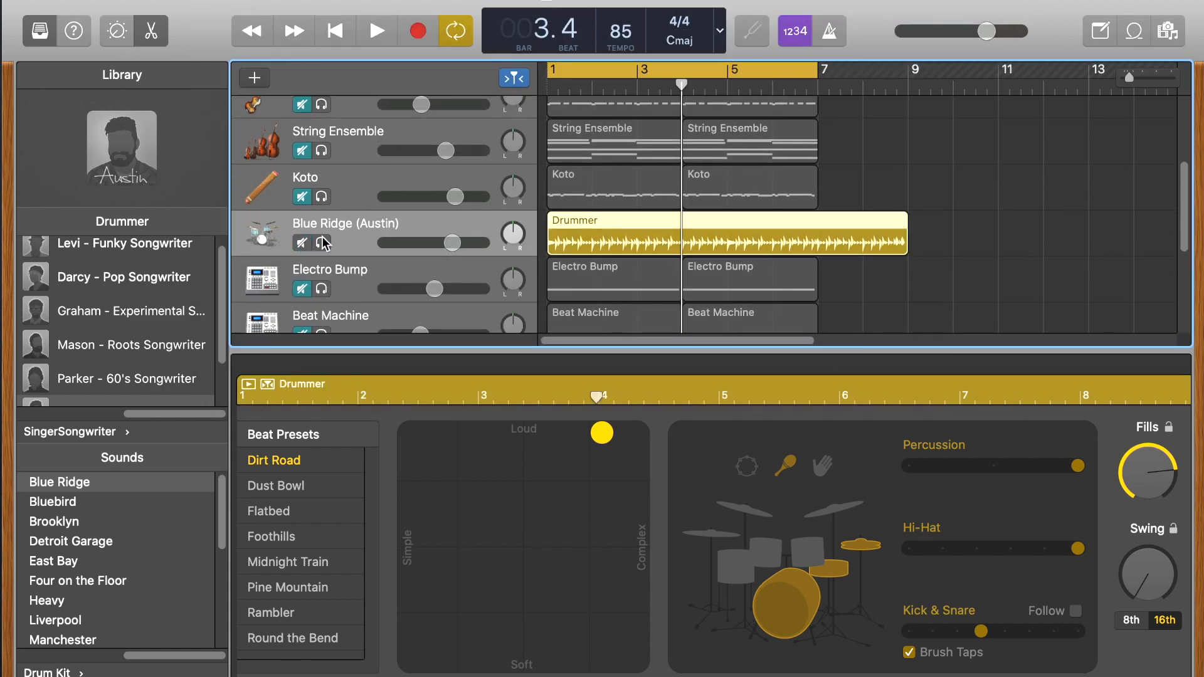
{"action": "scroll", "coordinate": [646, 235], "scroll_direction": "down", "scroll_amount": 2}
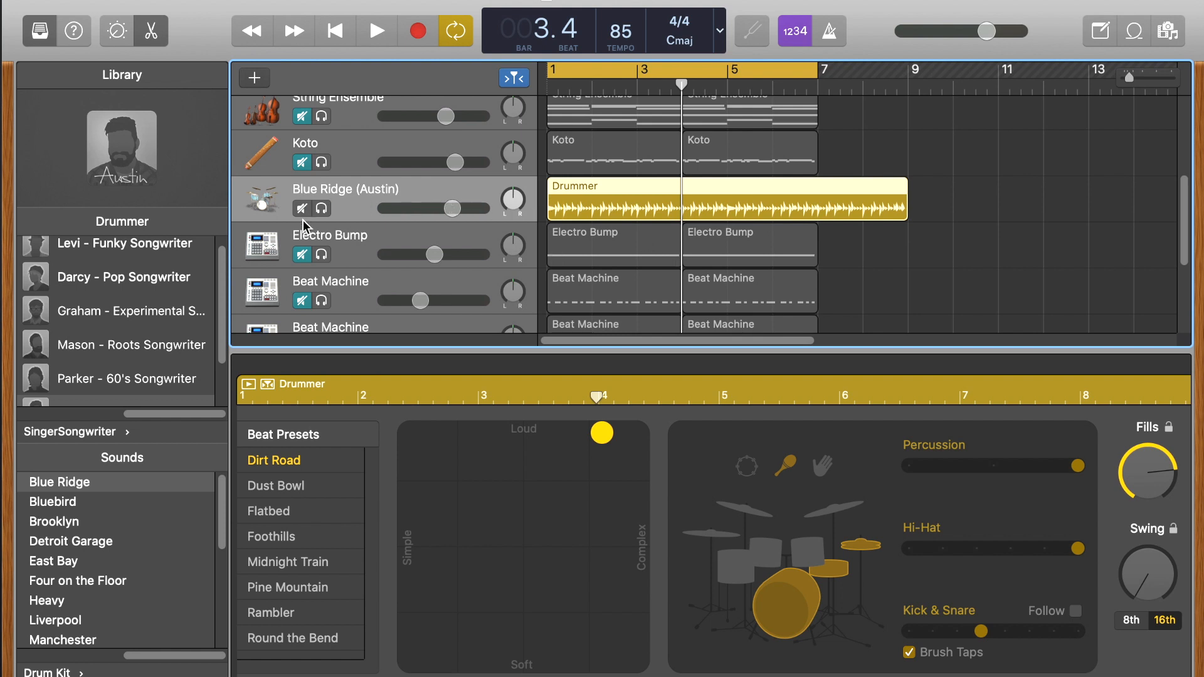
{"action": "scroll", "coordinate": [146, 328], "scroll_direction": "down", "scroll_amount": 3}
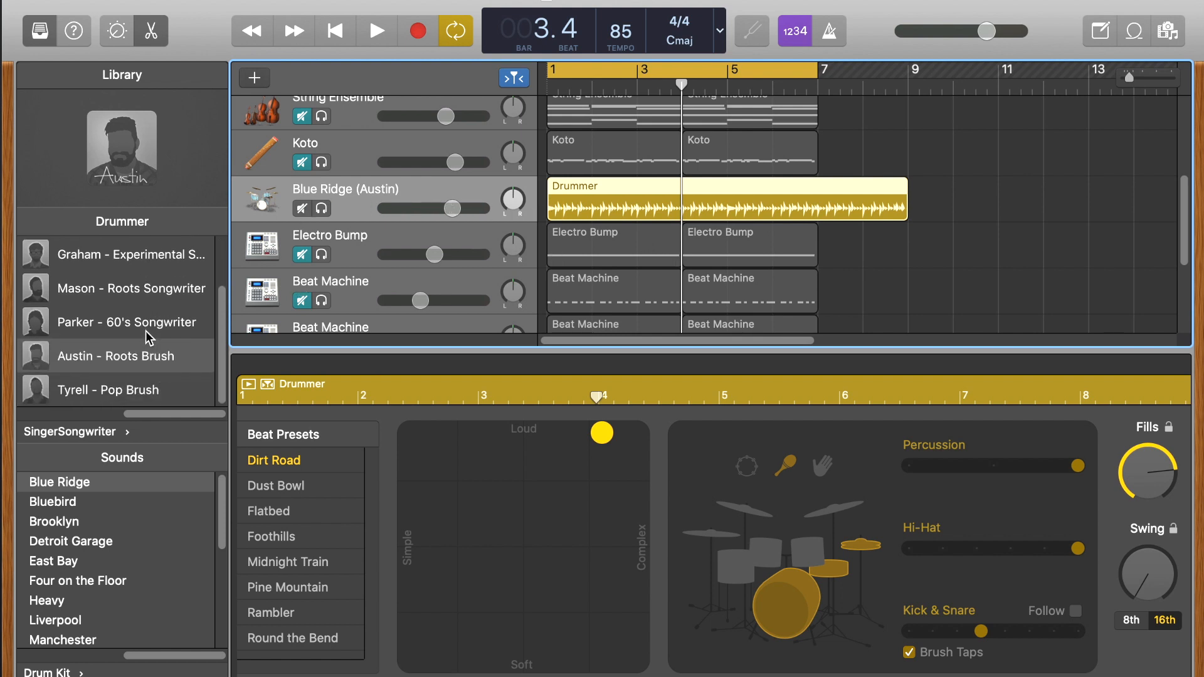
{"action": "scroll", "coordinate": [150, 328], "scroll_direction": "up", "scroll_amount": 2}
{"action": "scroll", "coordinate": [150, 328], "scroll_direction": "down", "scroll_amount": 2}
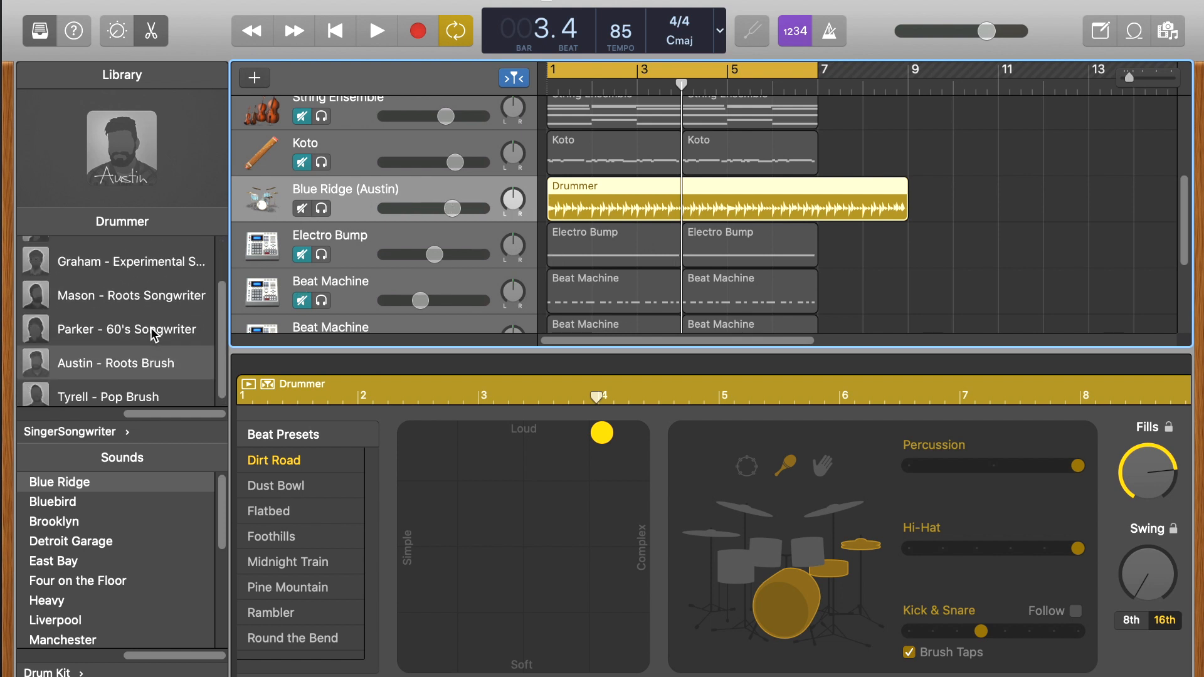
{"action": "mouse_move", "coordinate": [153, 324]}
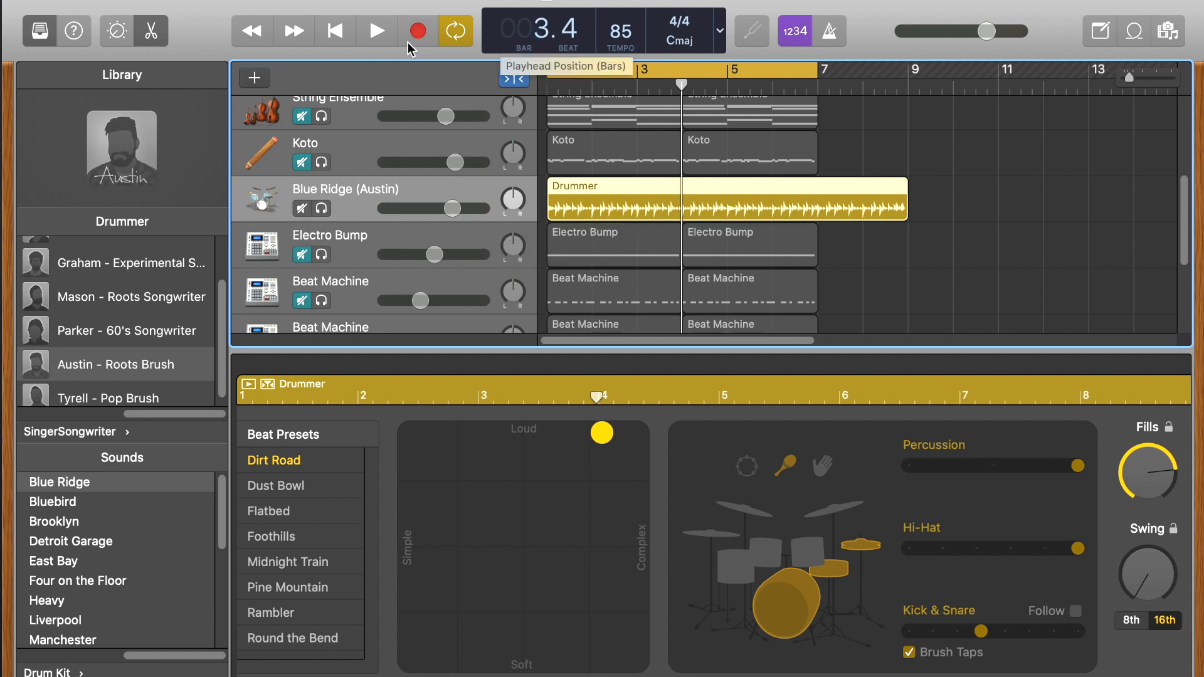
Step: Solo the Blue Ridge (Austin) drummer track and listen to it together with the two Steinway Grand Piano tracks
{"action": "left_click", "coordinate": [323, 209]}
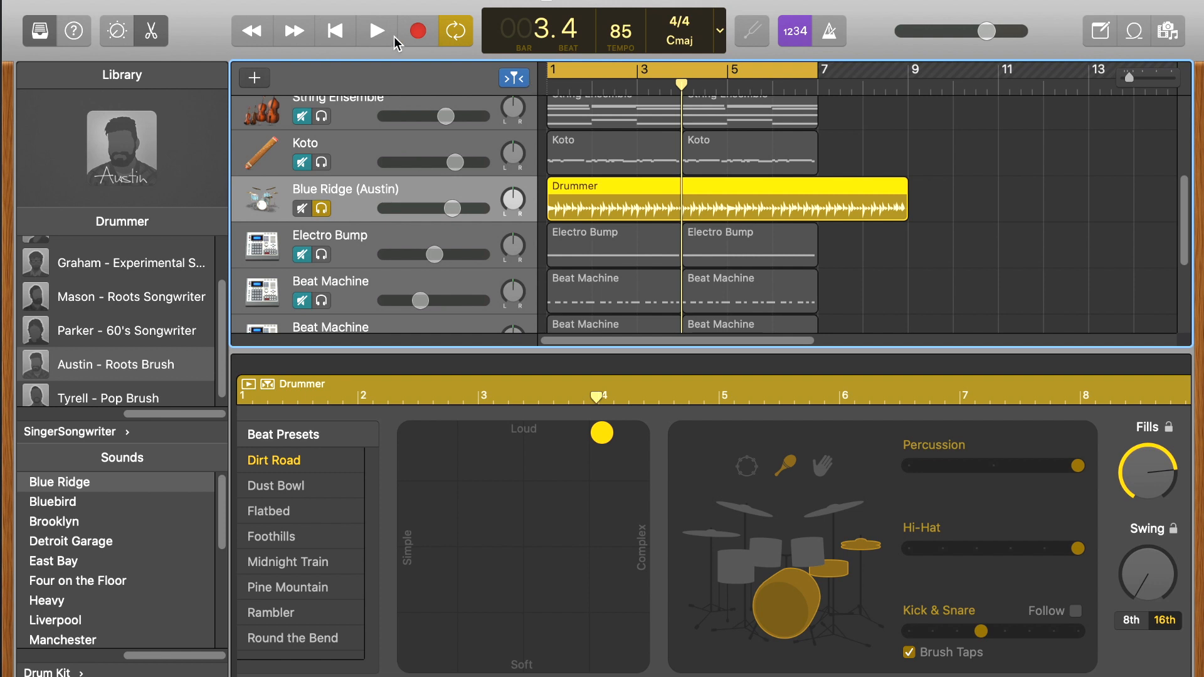
{"action": "left_click", "coordinate": [376, 36]}
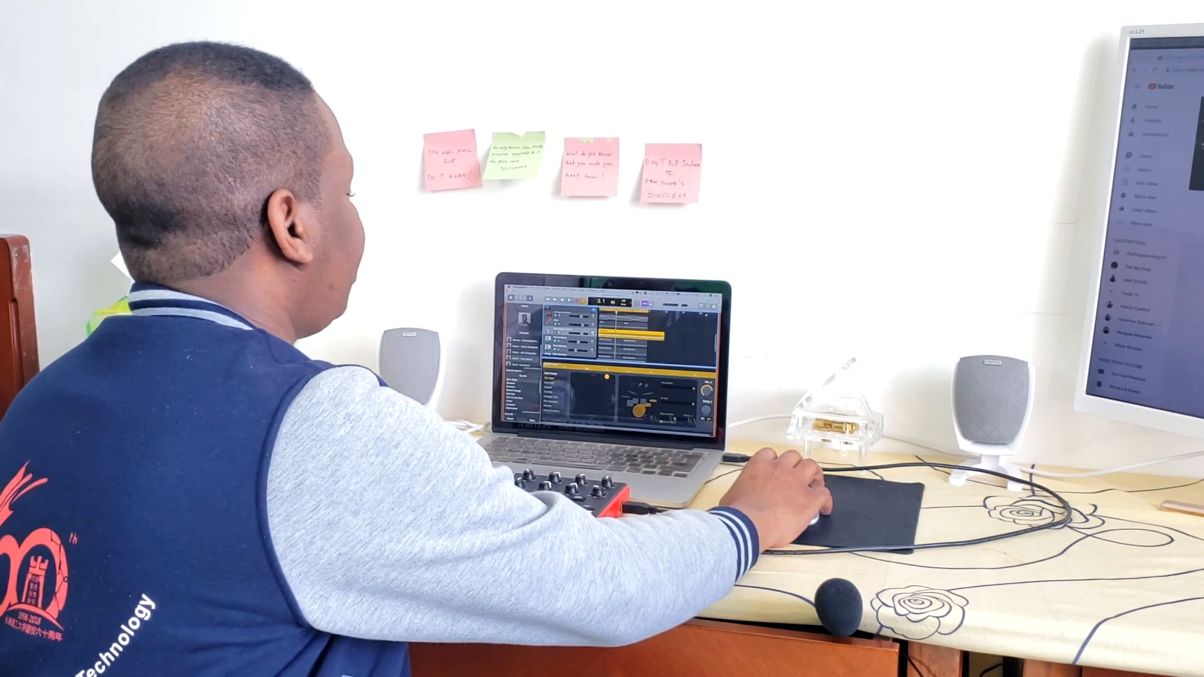
{"action": "scroll", "coordinate": [627, 336], "scroll_direction": "up", "scroll_amount": 5}
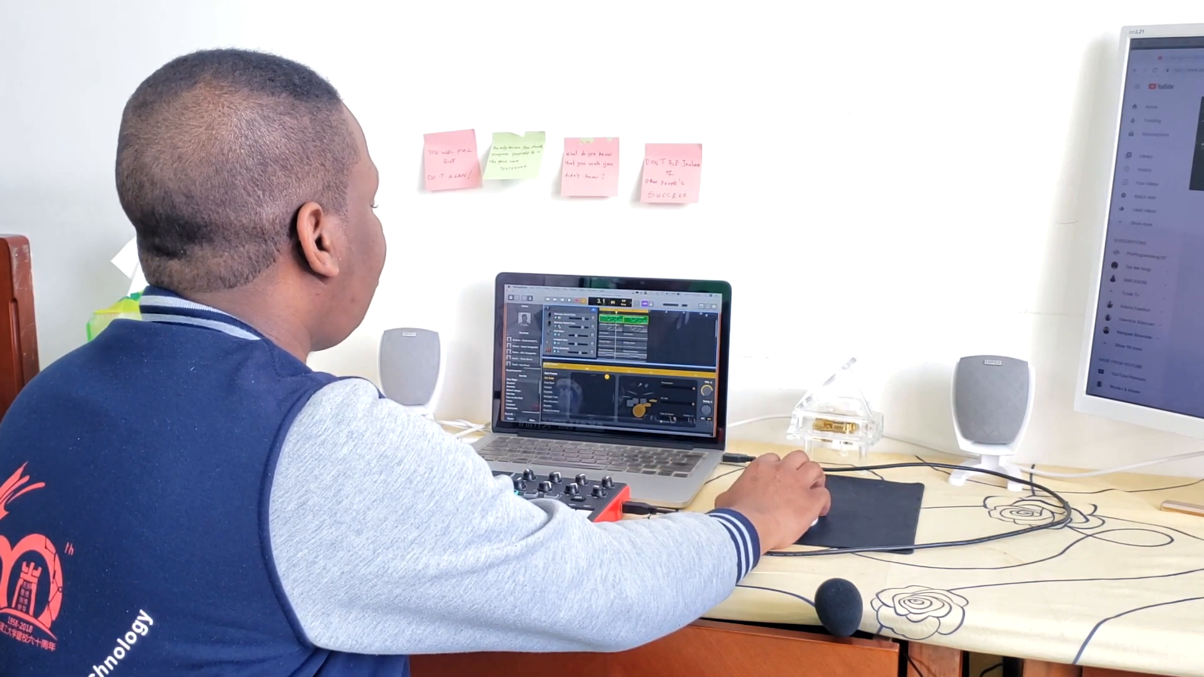
{"action": "left_click", "coordinate": [375, 31]}
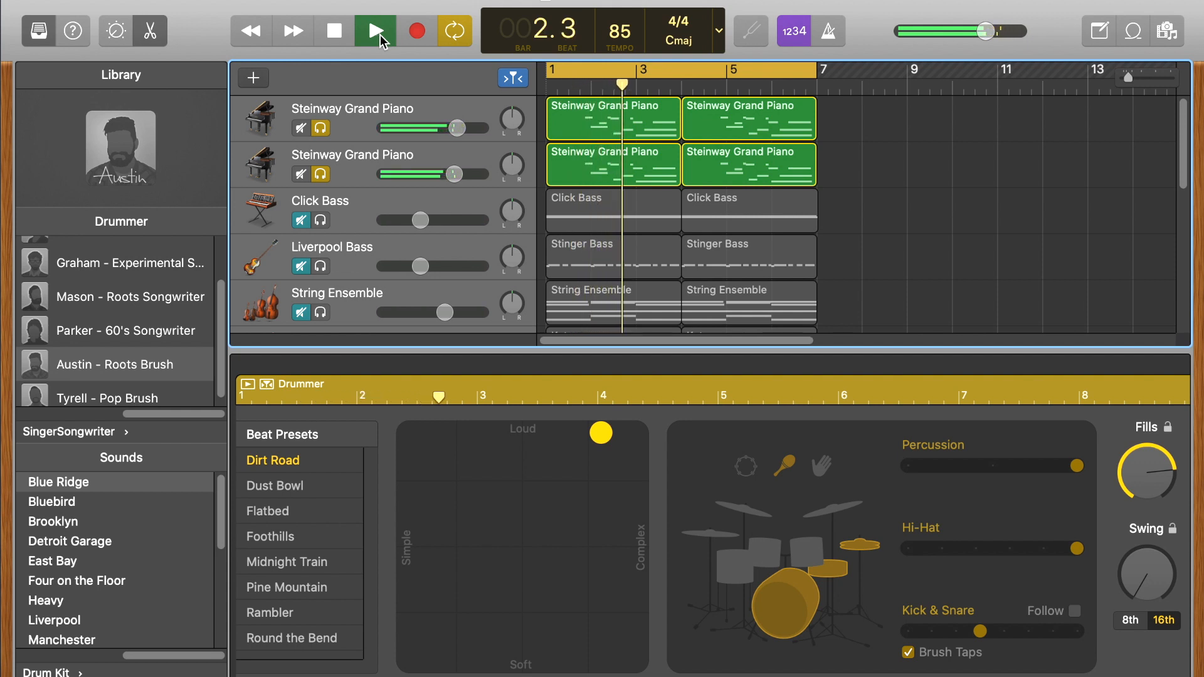
{"action": "left_click", "coordinate": [333, 32]}
Step: Solo the Koto track alongside the piano and drummer tracks
{"action": "scroll", "coordinate": [558, 218], "scroll_direction": "down", "scroll_amount": 3}
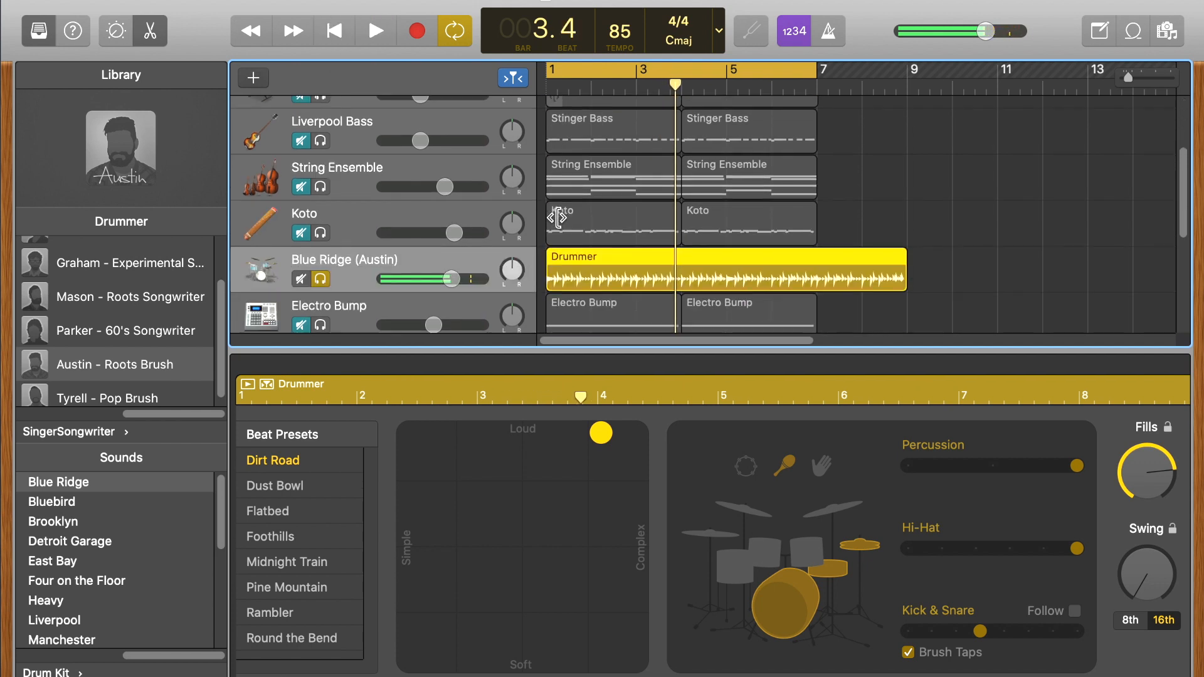
{"action": "scroll", "coordinate": [558, 218], "scroll_direction": "down", "scroll_amount": 5}
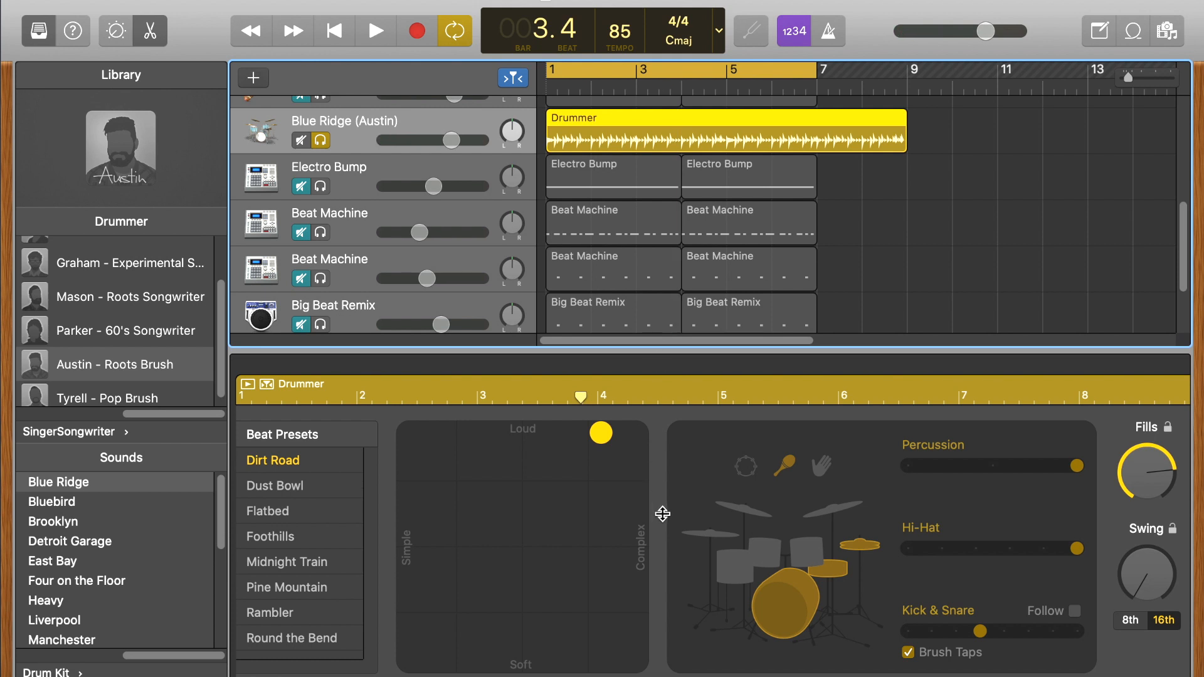
{"action": "scroll", "coordinate": [449, 183], "scroll_direction": "up", "scroll_amount": 6}
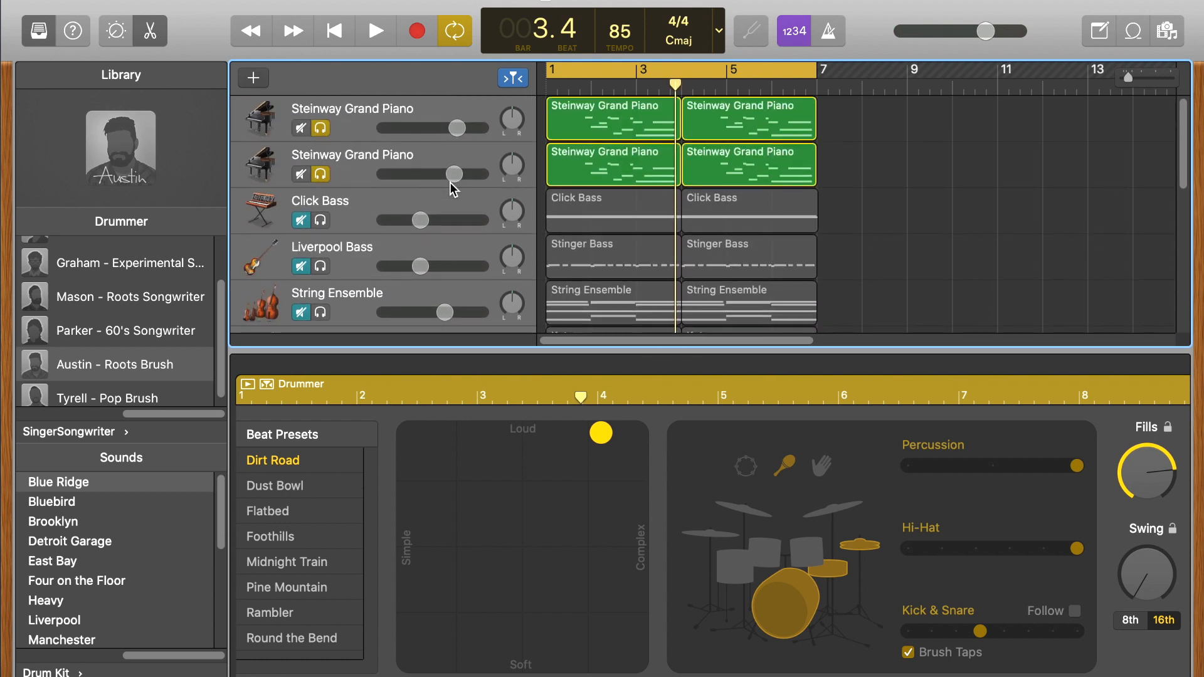
{"action": "scroll", "coordinate": [400, 227], "scroll_direction": "down", "scroll_amount": 2}
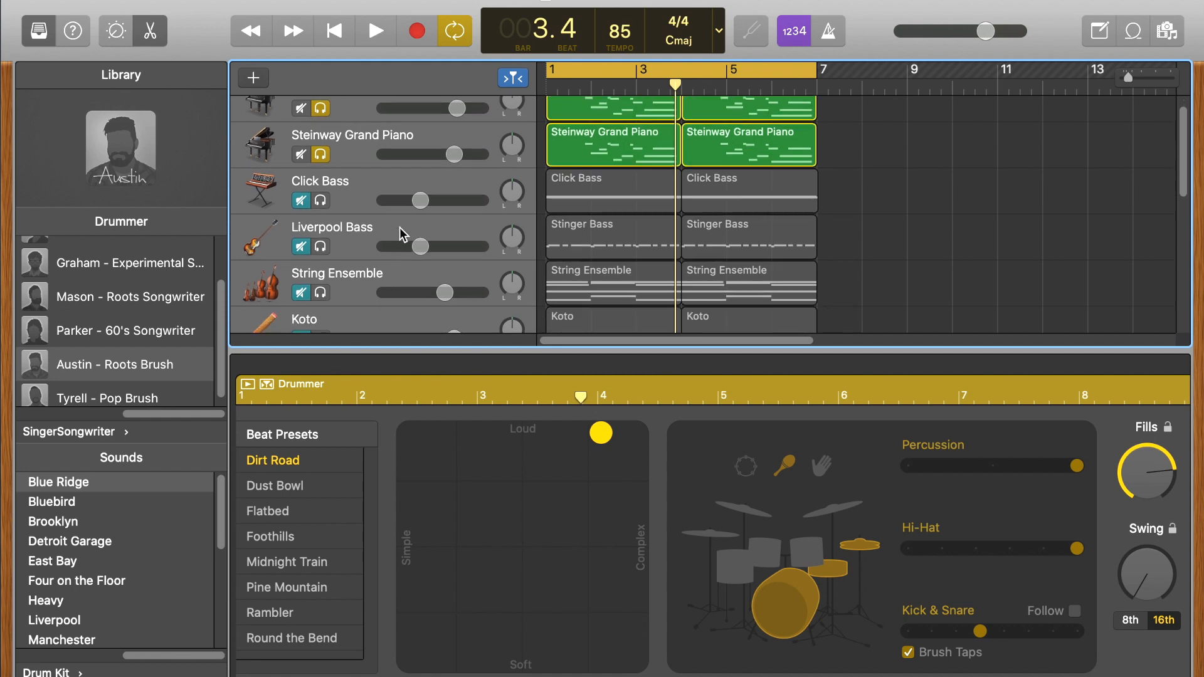
{"action": "scroll", "coordinate": [390, 232], "scroll_direction": "down", "scroll_amount": 2}
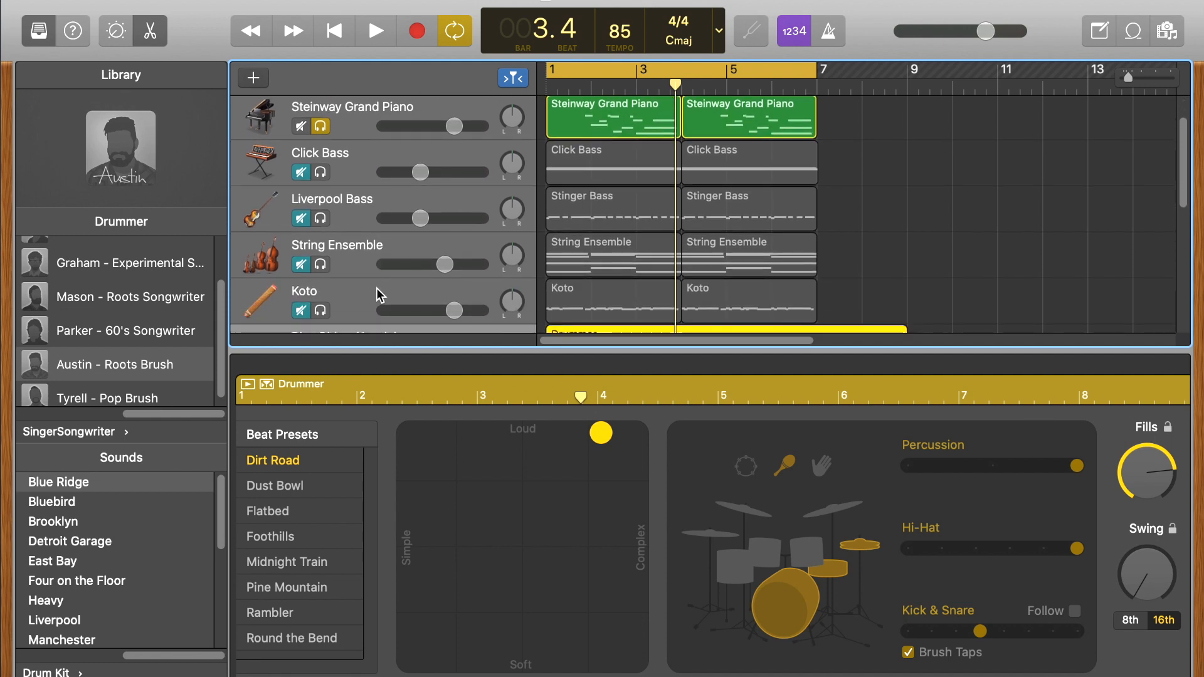
{"action": "left_click", "coordinate": [376, 288]}
{"action": "scroll", "coordinate": [442, 279], "scroll_direction": "down", "scroll_amount": 2}
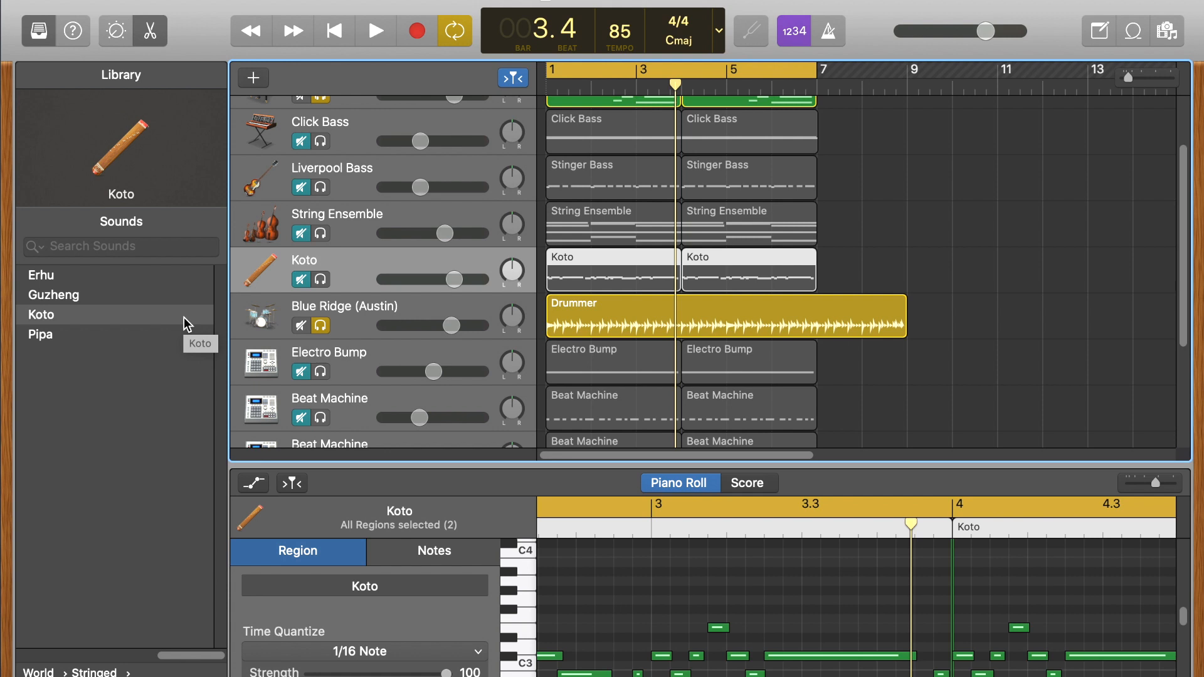
{"action": "left_click", "coordinate": [321, 279]}
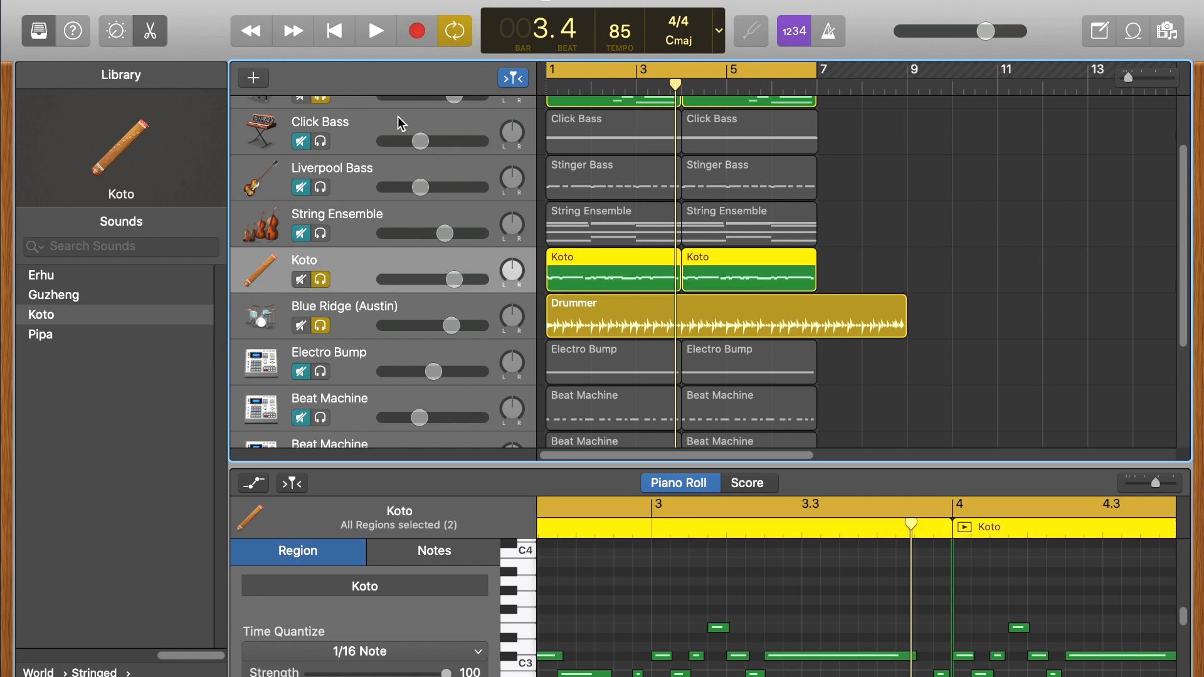
Step: Listen to the soloed piano, Koto and drummer tracks together from the start, and stop playback
{"action": "left_click", "coordinate": [335, 36]}
{"action": "left_click", "coordinate": [388, 32]}
{"action": "left_click", "coordinate": [376, 31]}
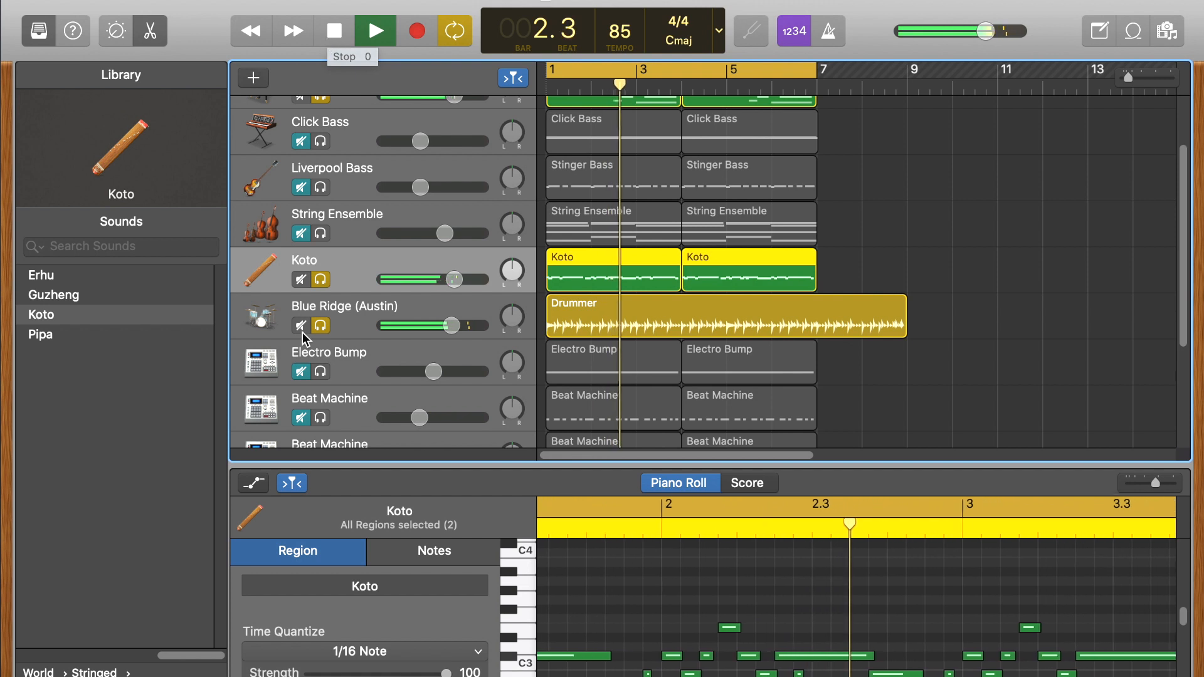
{"action": "left_click", "coordinate": [337, 32]}
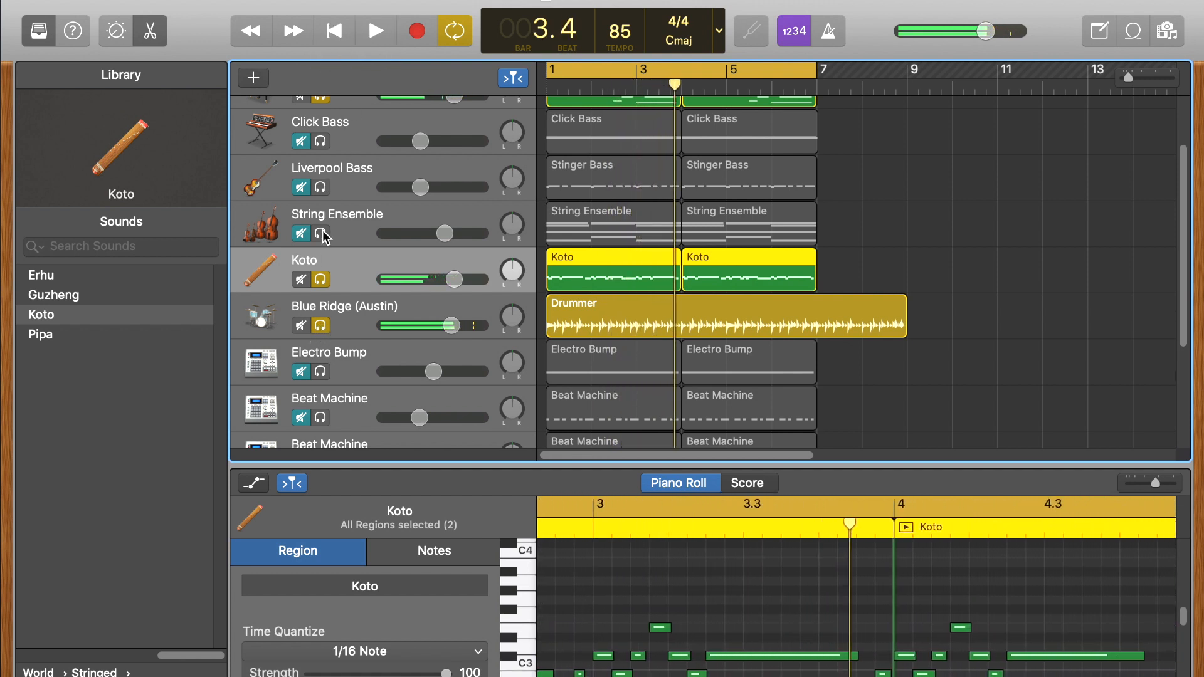
Step: Unsolo the Blue Ridge (Austin) drummer and both Steinway Grand Piano tracks, and play the Koto track alone from the start
{"action": "left_click", "coordinate": [321, 328]}
{"action": "scroll", "coordinate": [370, 299], "scroll_direction": "up", "scroll_amount": 3}
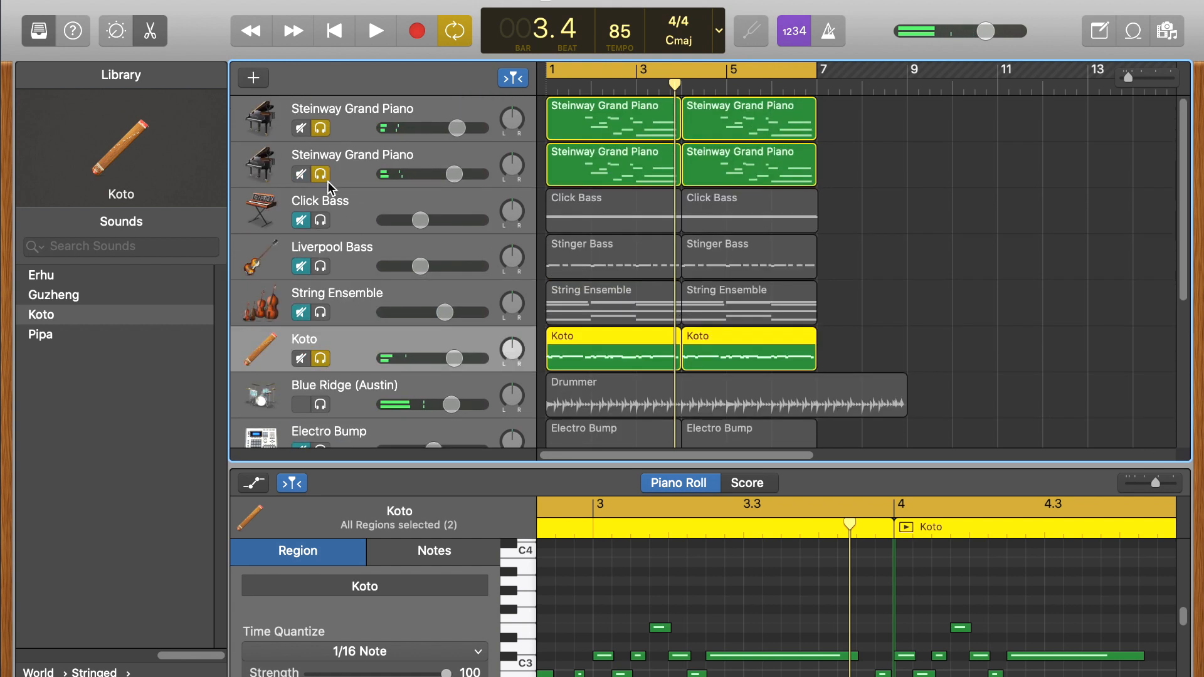
{"action": "left_click", "coordinate": [320, 128]}
{"action": "left_click", "coordinate": [320, 131]}
{"action": "left_click", "coordinate": [342, 37]}
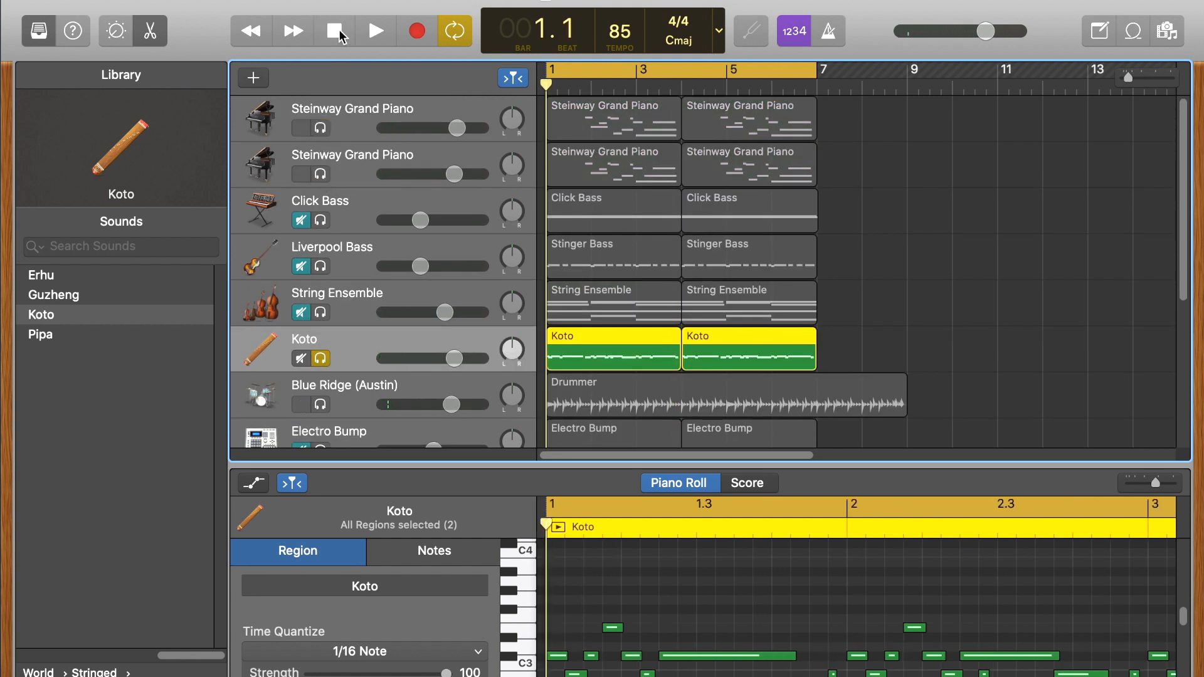
{"action": "left_click", "coordinate": [374, 34]}
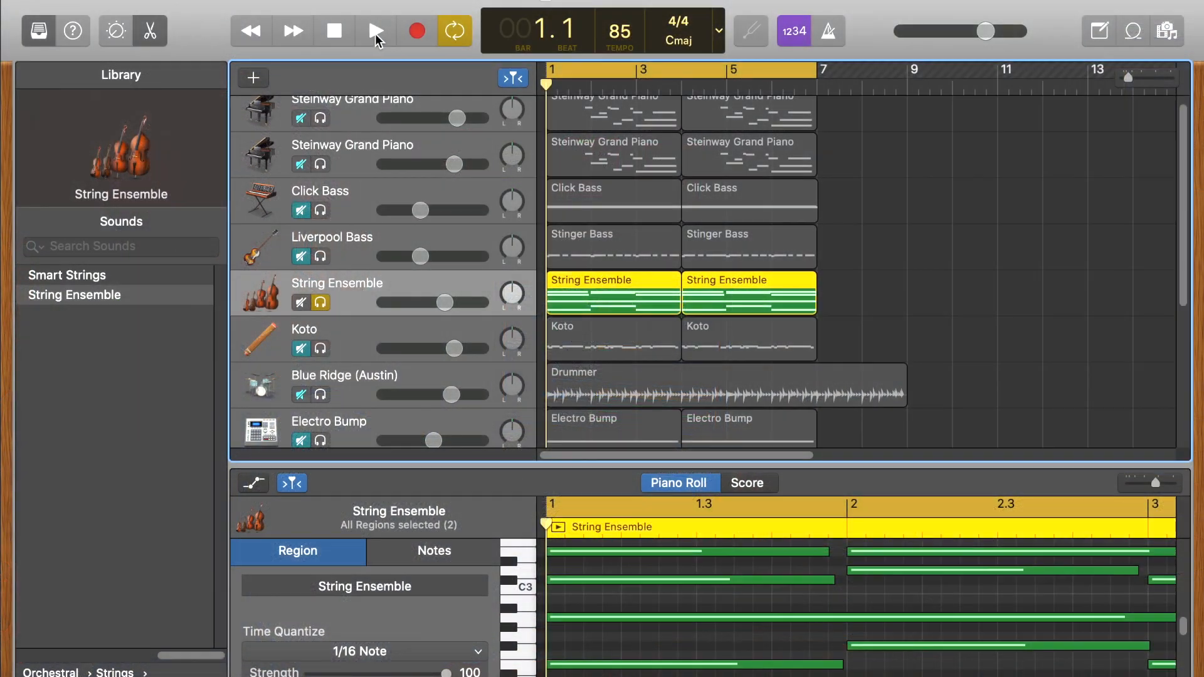
Step: Listen to the soloed String Ensemble track, solo the Koto track alongside it, and play both from the start before stopping
{"action": "left_click", "coordinate": [379, 35]}
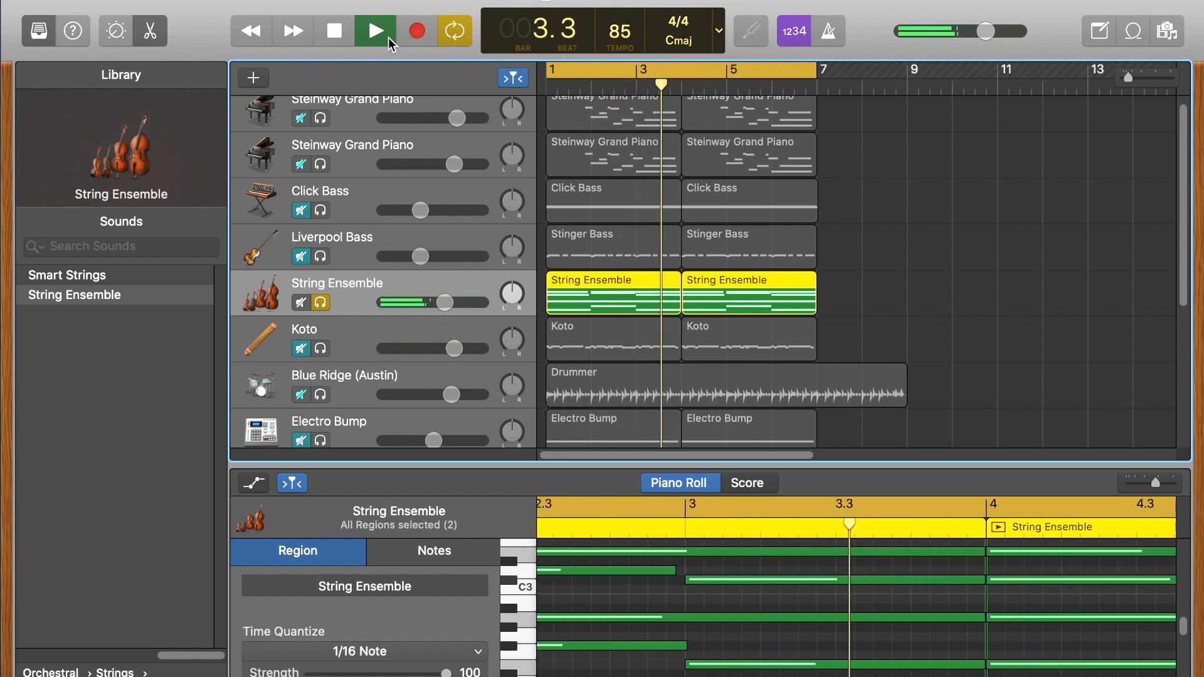
{"action": "key", "text": "space"}
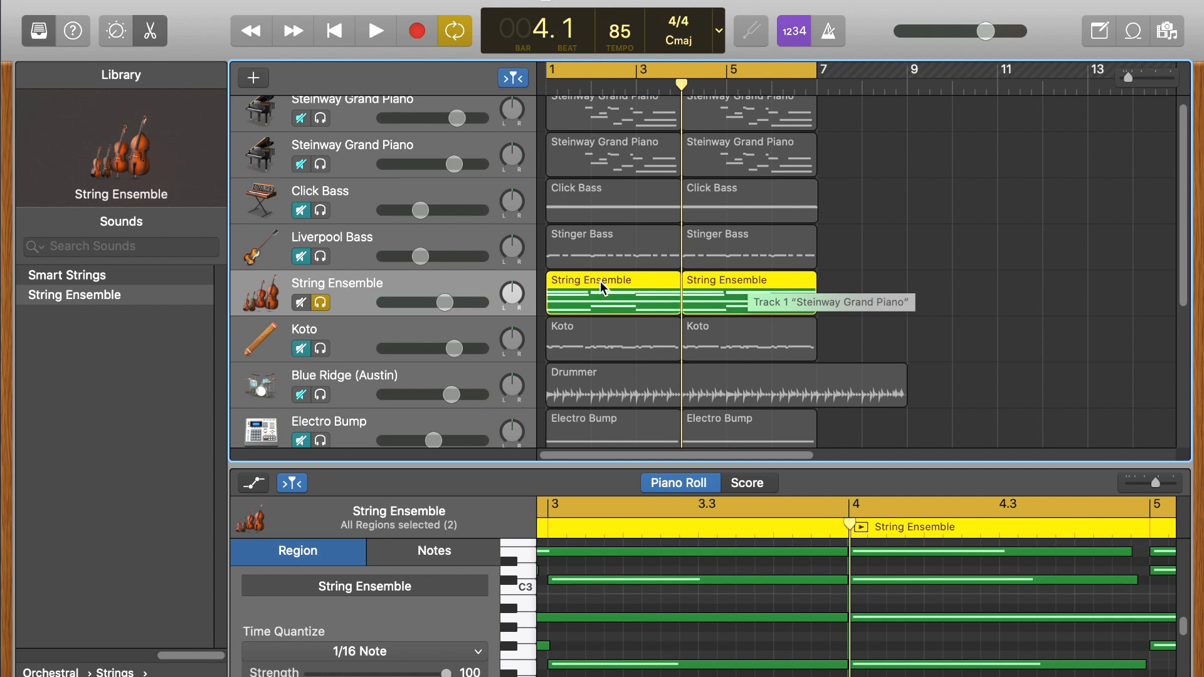
{"action": "left_click", "coordinate": [320, 348]}
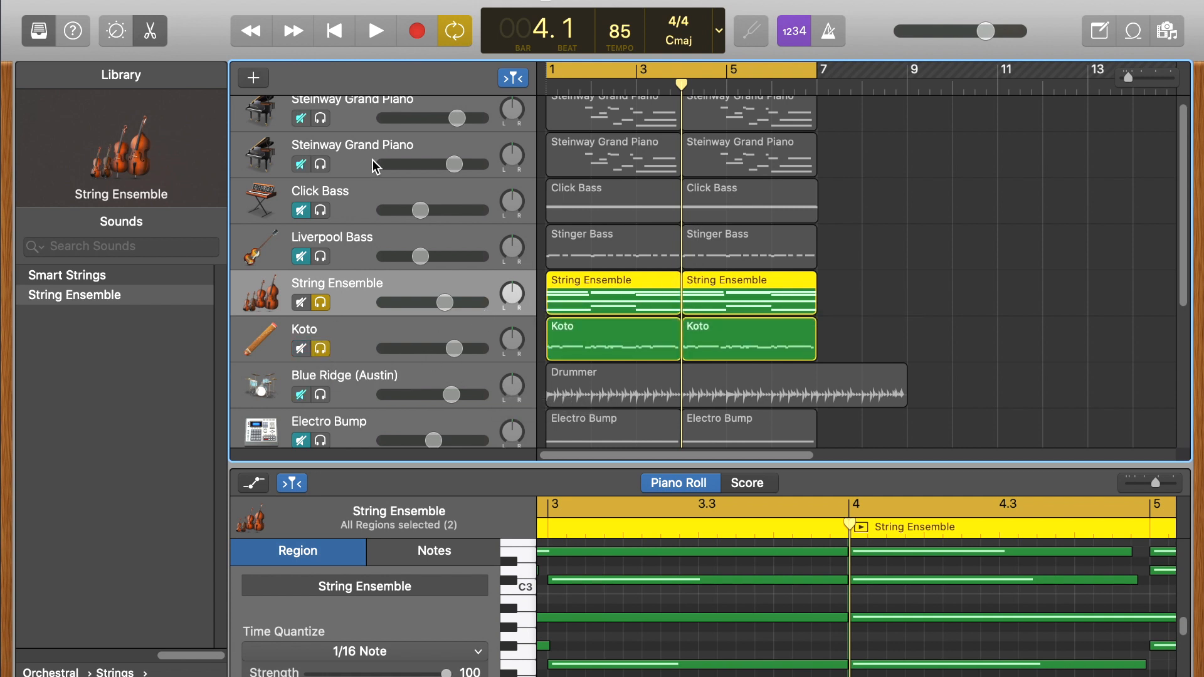
{"action": "key", "text": "Return"}
{"action": "left_click", "coordinate": [374, 34]}
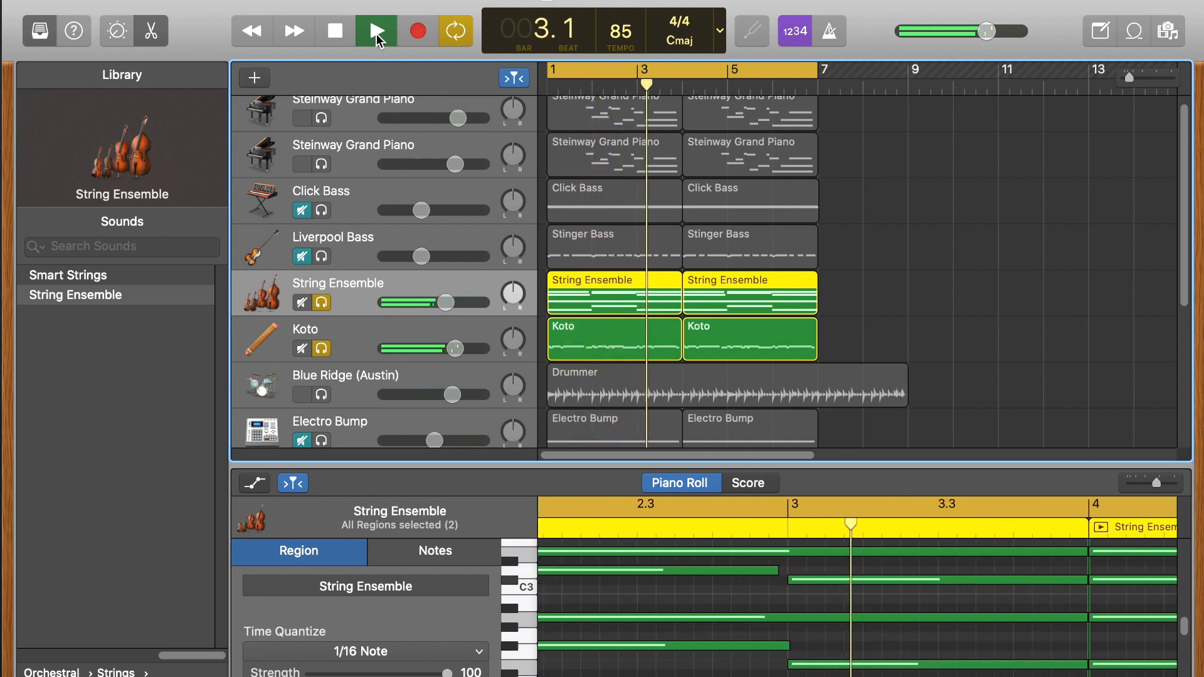
{"action": "left_click", "coordinate": [335, 32]}
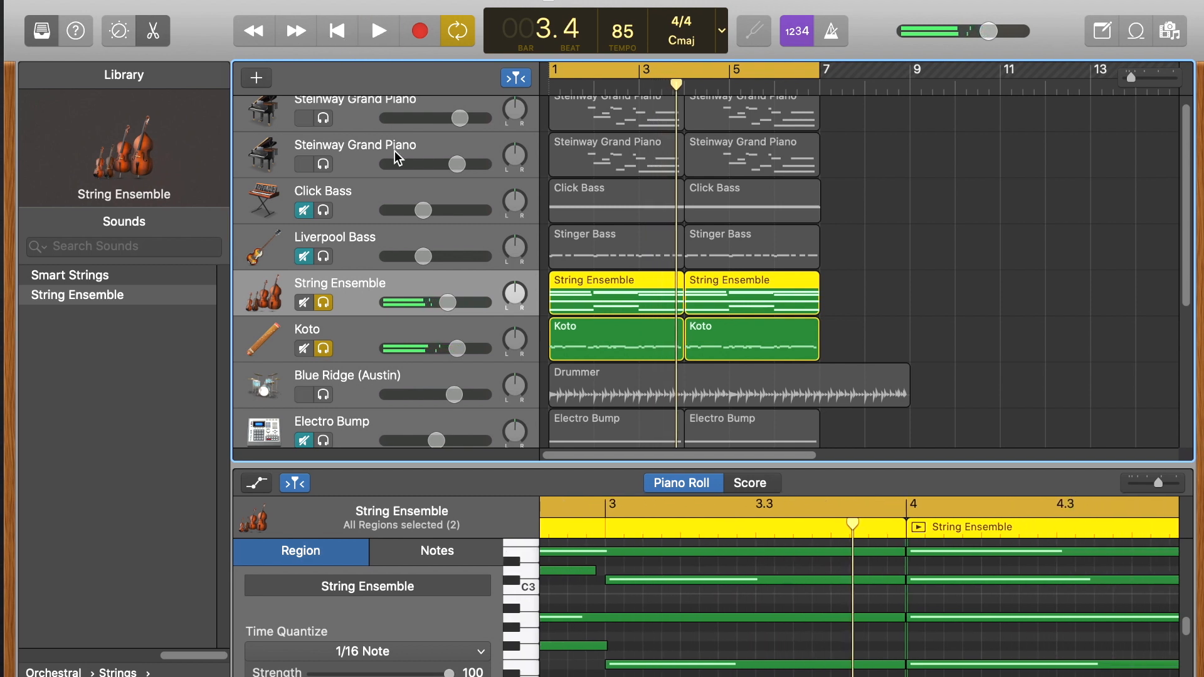
Step: Solo the Click Bass track alongside the String Ensemble and Koto tracks
{"action": "scroll", "coordinate": [412, 208], "scroll_direction": "up", "scroll_amount": 1}
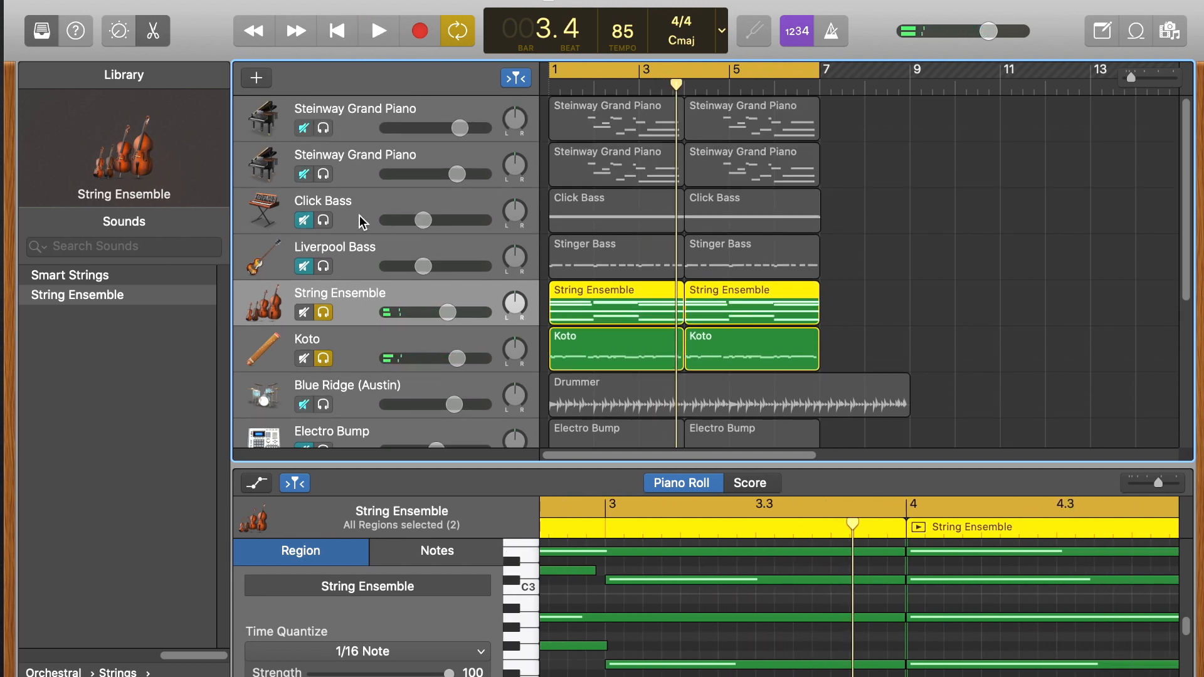
{"action": "left_click", "coordinate": [324, 221]}
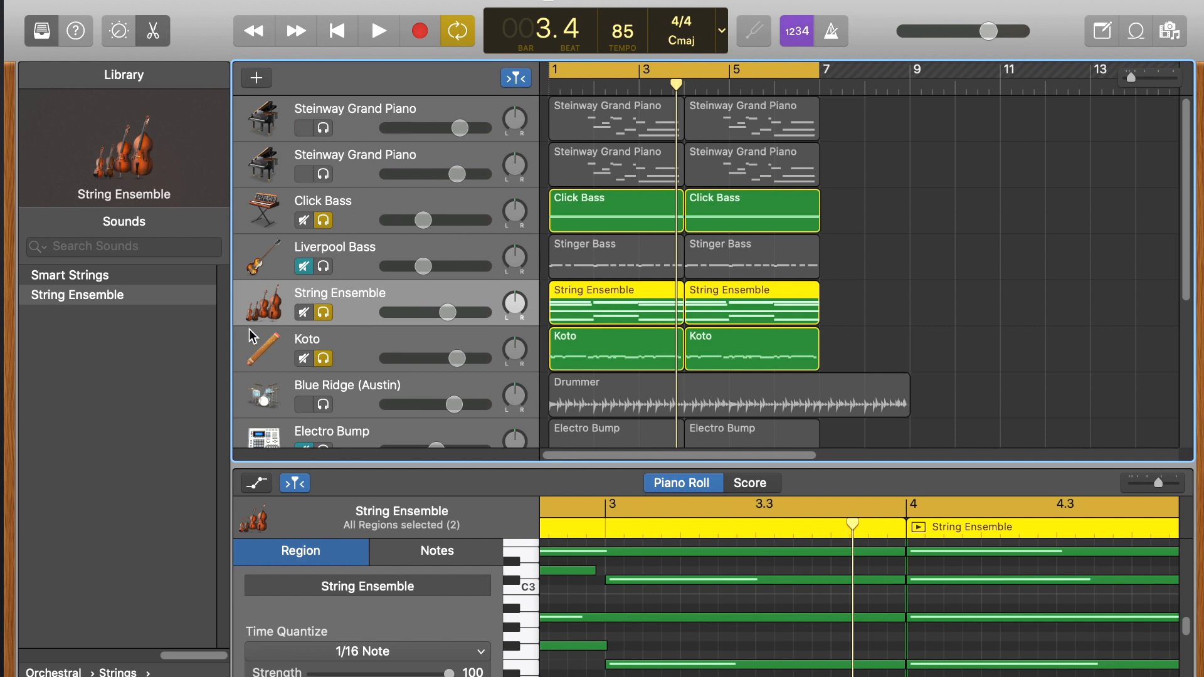
{"action": "left_click", "coordinate": [109, 252]}
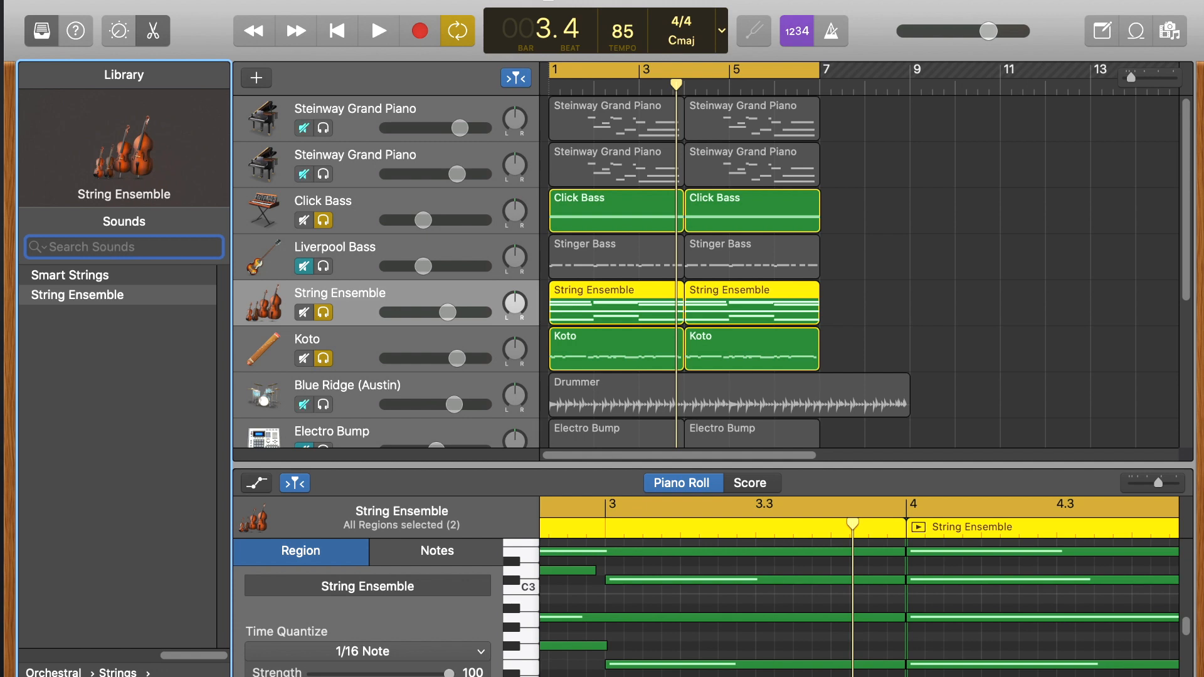
{"action": "type", "text": "app"}
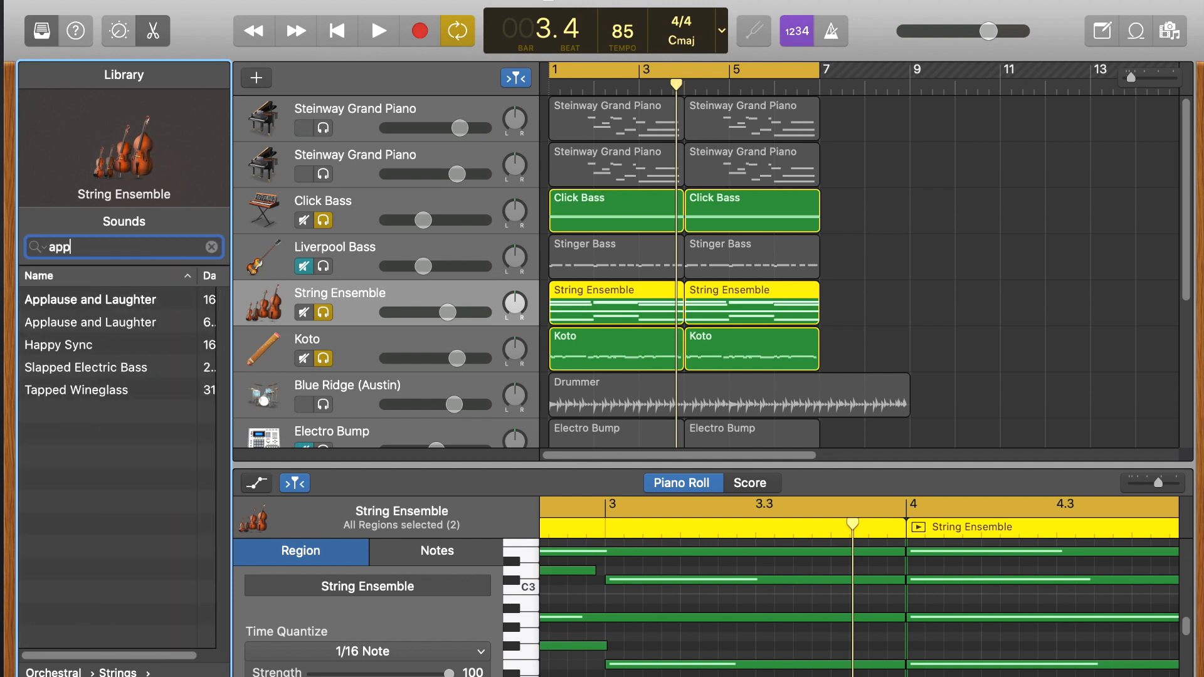
{"action": "key", "text": "BackSpace"}
{"action": "key", "text": "BackSpace"}
{"action": "key", "text": "BackSpace"}
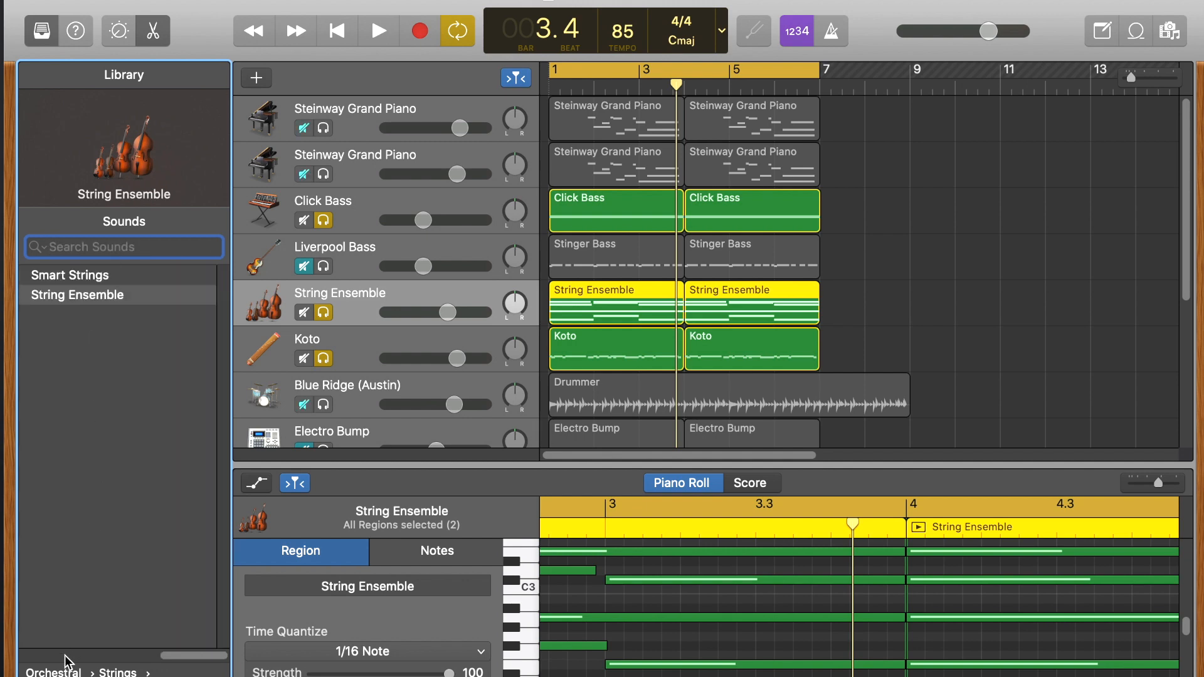
Step: Browse the sound library to the Synth Bass sounds in the Arpeggiator category
{"action": "left_click", "coordinate": [65, 665]}
{"action": "left_click", "coordinate": [59, 551]}
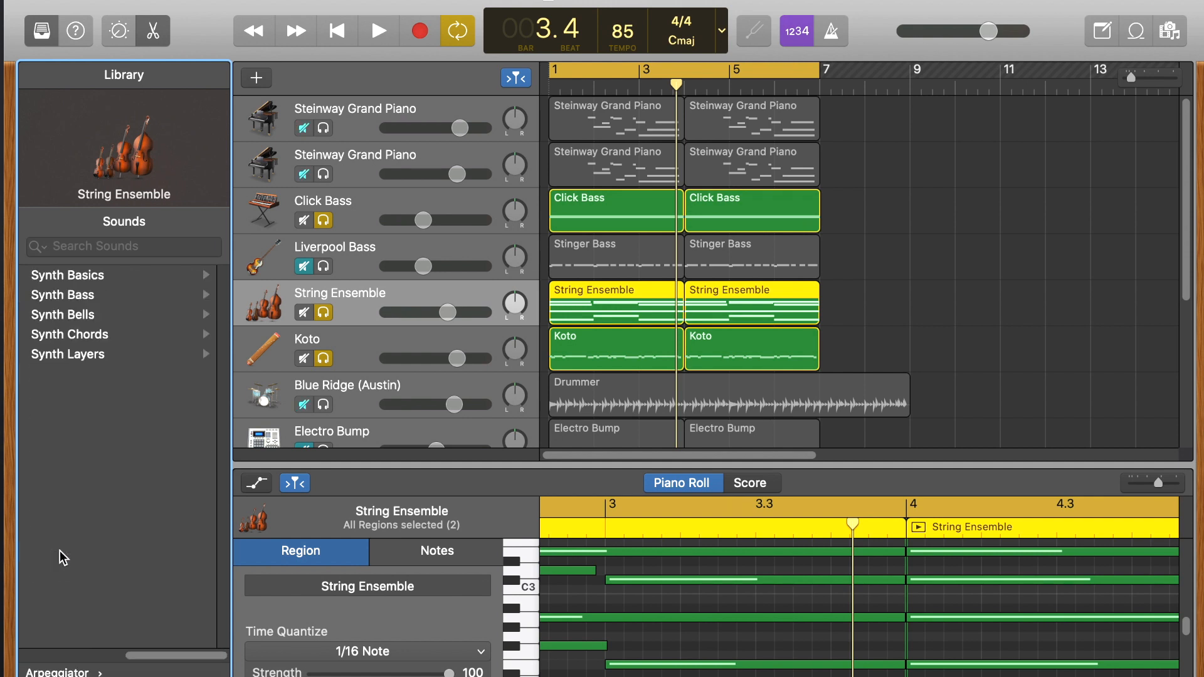
{"action": "left_click", "coordinate": [54, 295]}
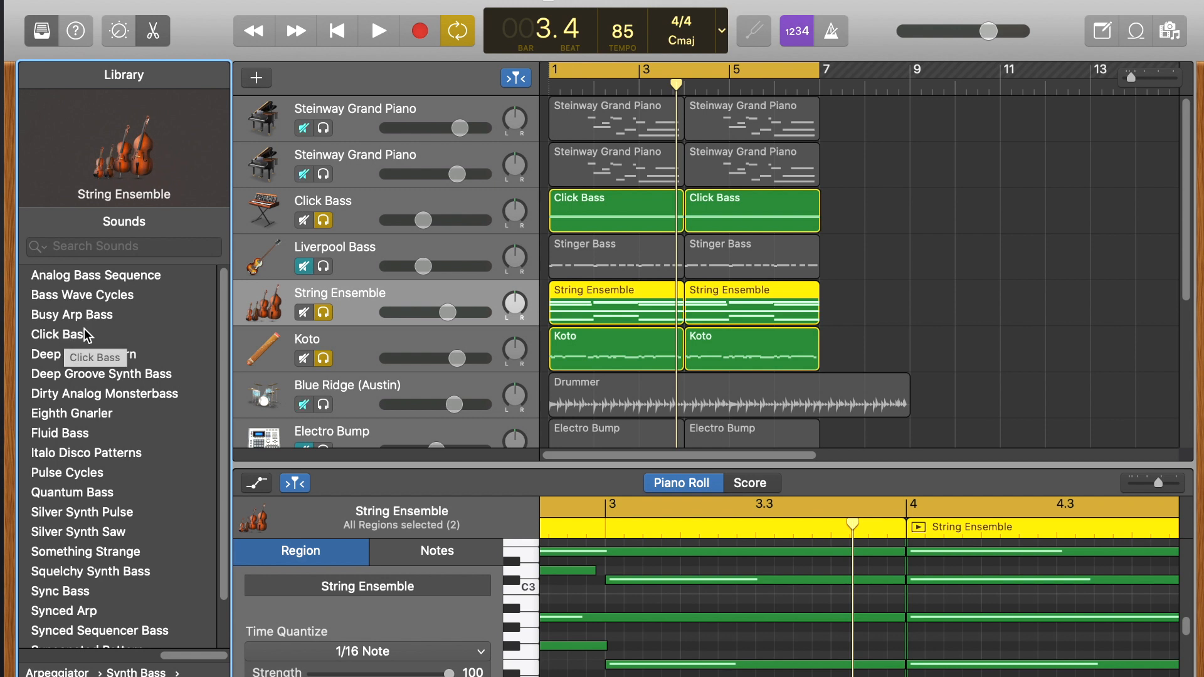
Step: Select the Click Bass track, unsolo the String Ensemble and Koto tracks, and play Click Bass alone from the start
{"action": "left_click", "coordinate": [373, 216]}
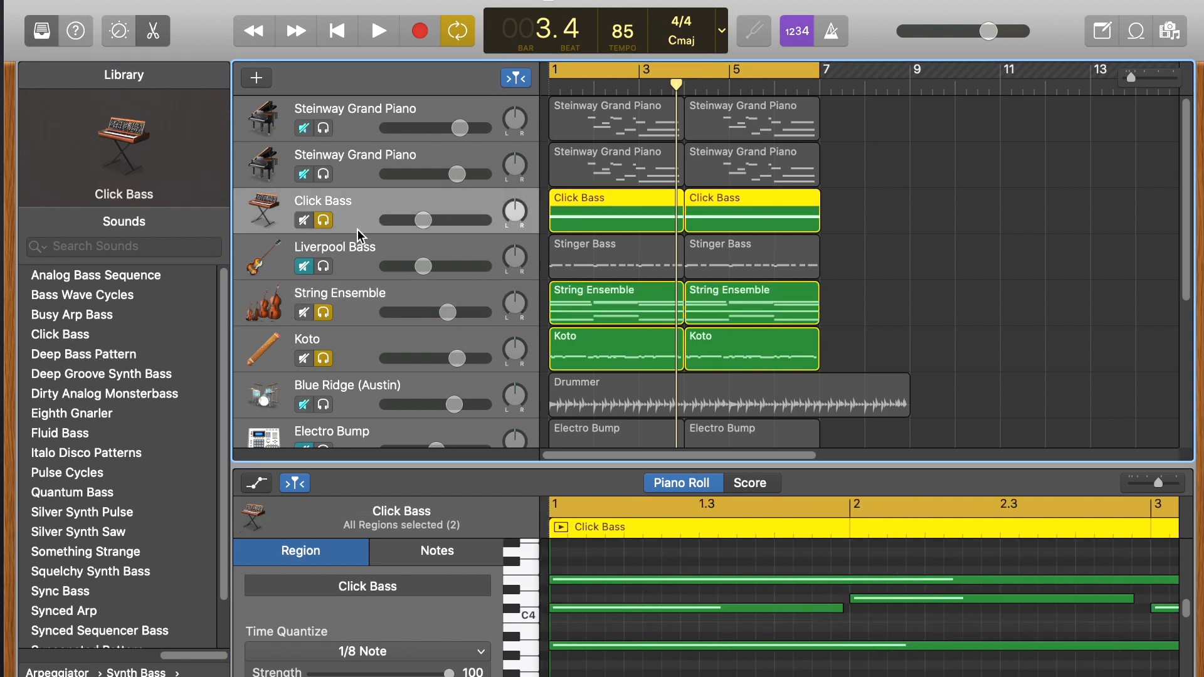
{"action": "left_click", "coordinate": [323, 313]}
{"action": "left_click", "coordinate": [323, 358]}
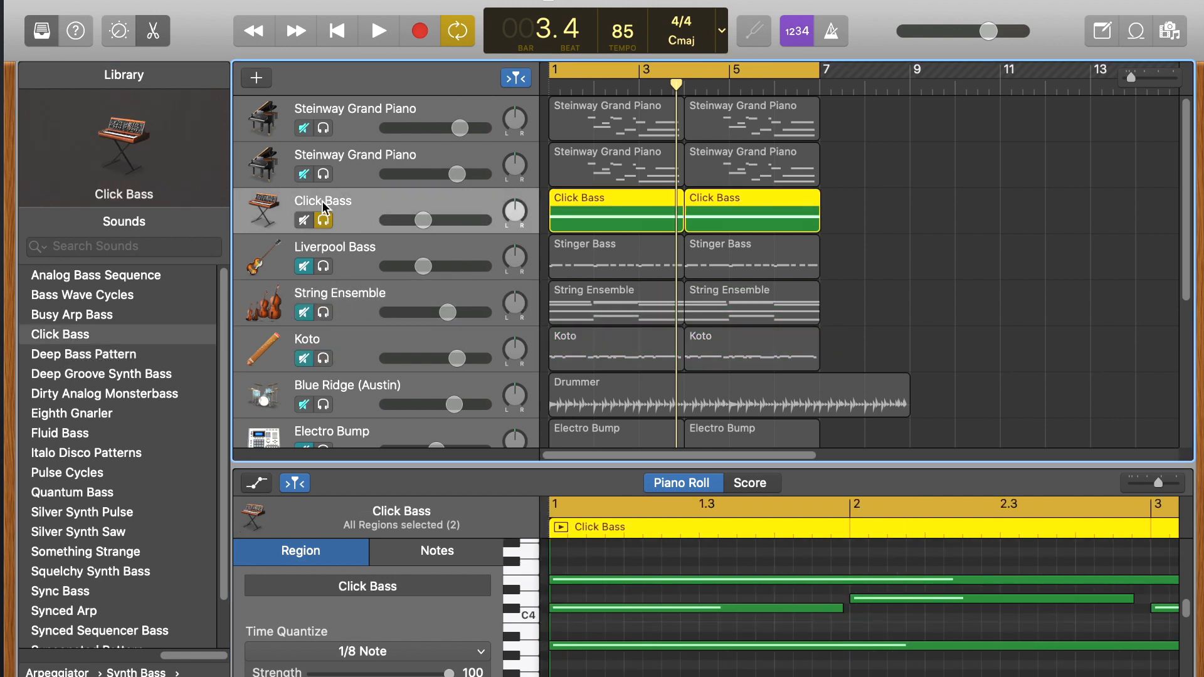
{"action": "left_click", "coordinate": [357, 29]}
{"action": "left_click", "coordinate": [378, 31]}
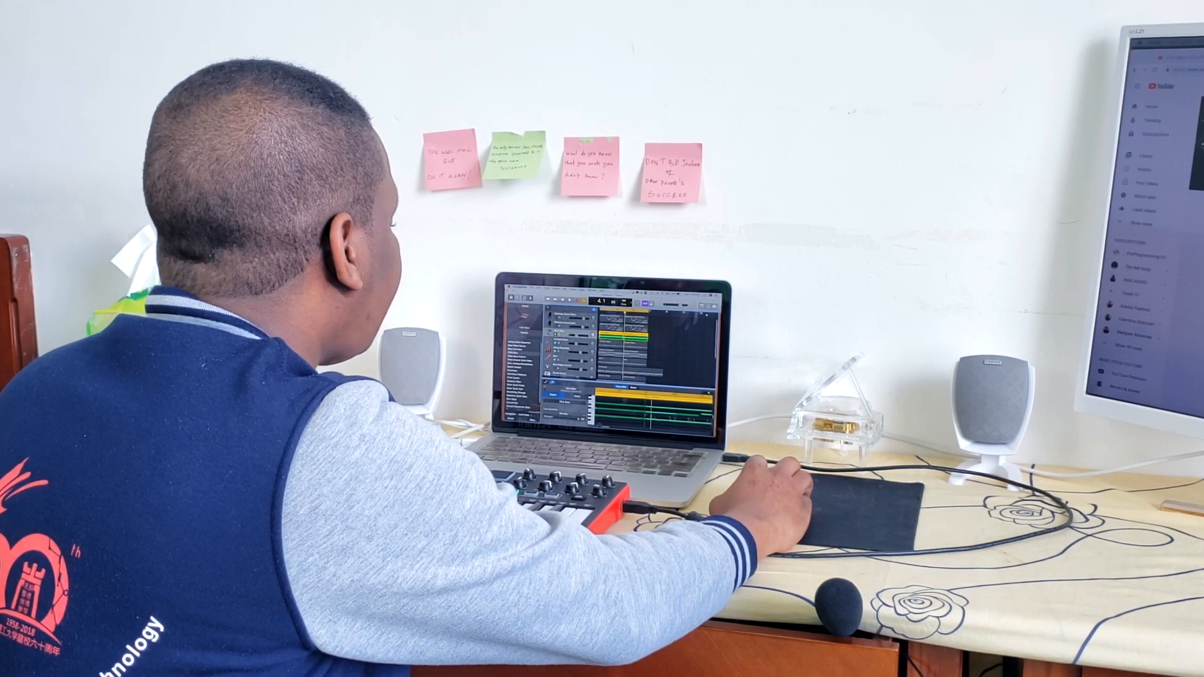
Step: Show the Smart Controls of the Click Bass track
{"action": "key", "text": "b"}
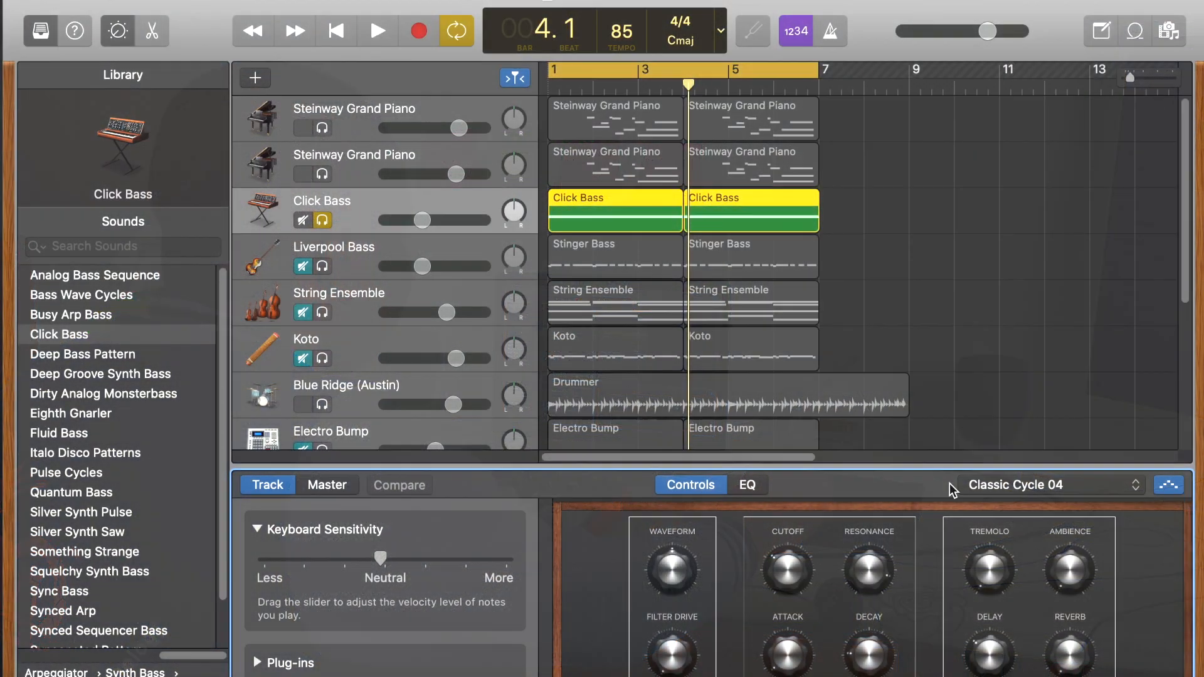
{"action": "left_click", "coordinate": [119, 34]}
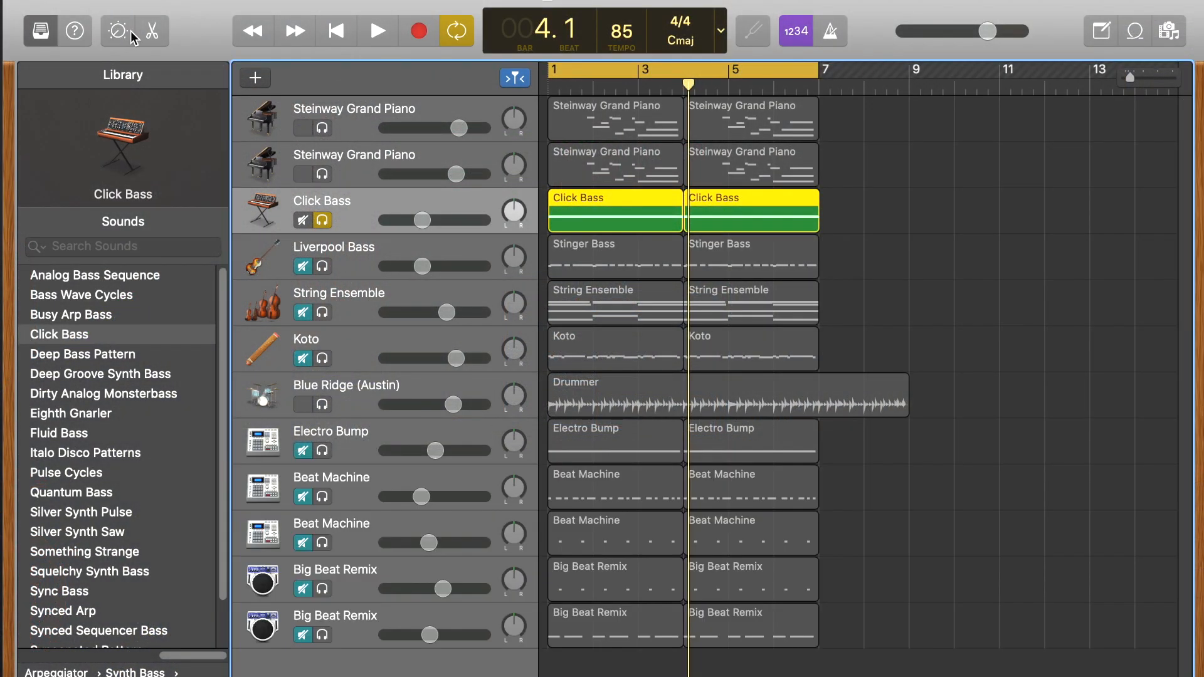
{"action": "left_click", "coordinate": [106, 36]}
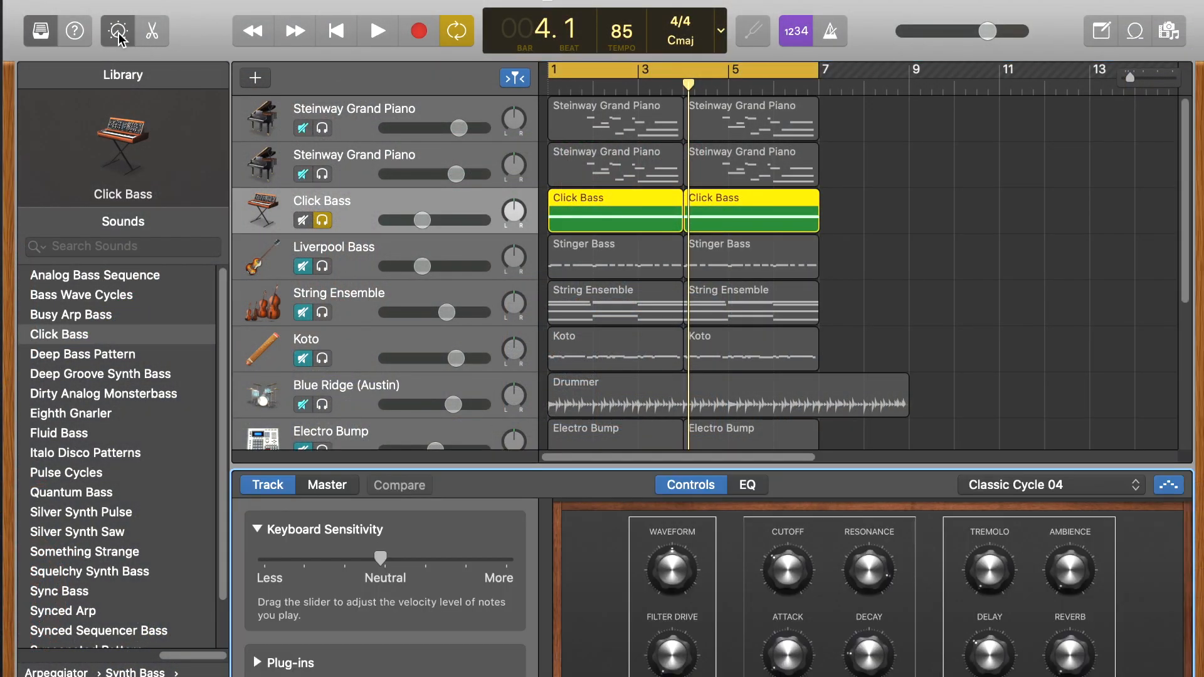
Step: Look through the arpeggiator presets available for the Click Bass track, keeping Classic Cycle 04
{"action": "left_click", "coordinate": [1042, 480]}
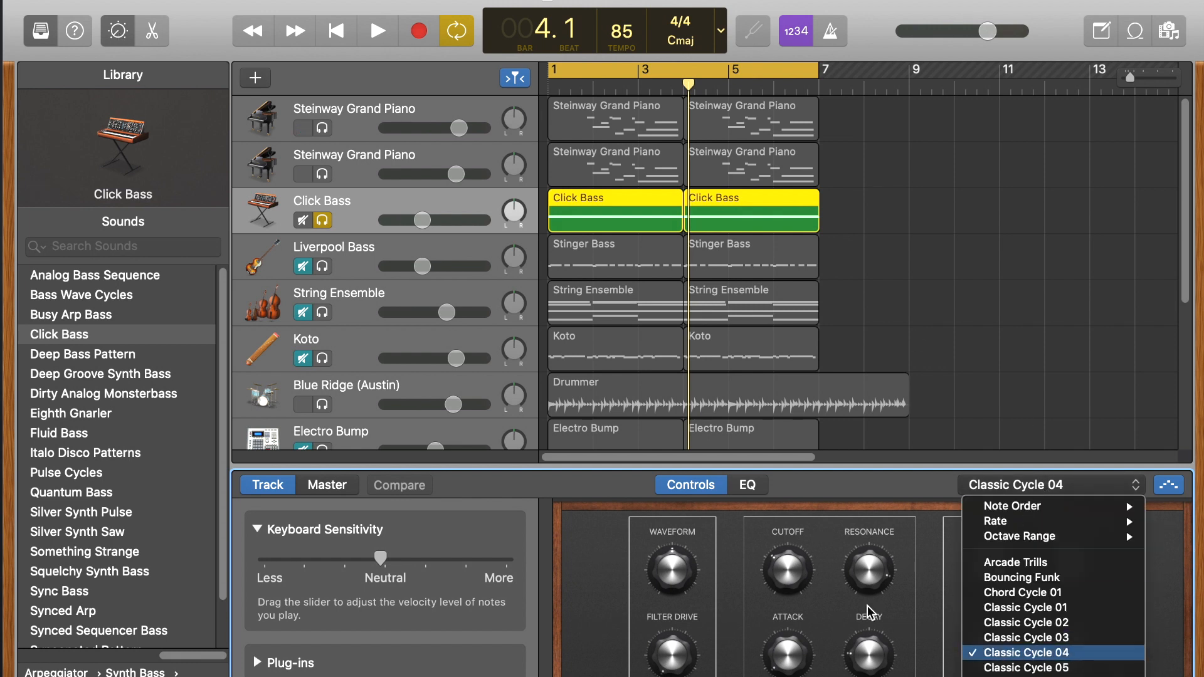
{"action": "left_click", "coordinate": [935, 479]}
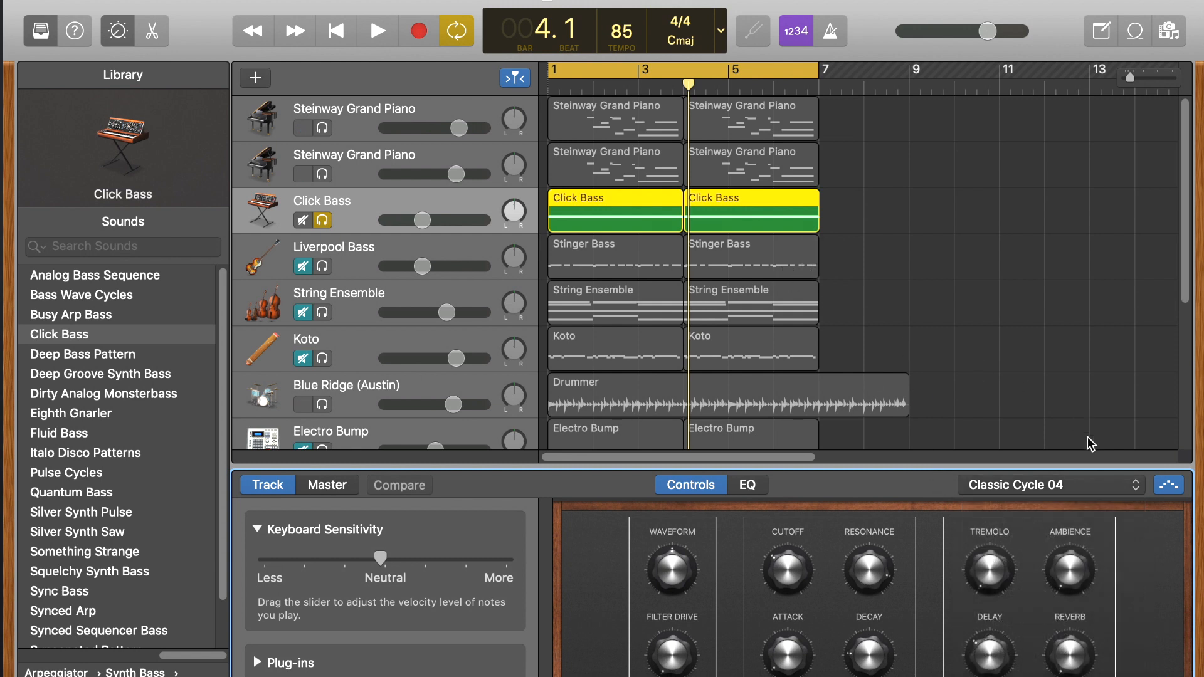
{"action": "left_click", "coordinate": [1057, 488]}
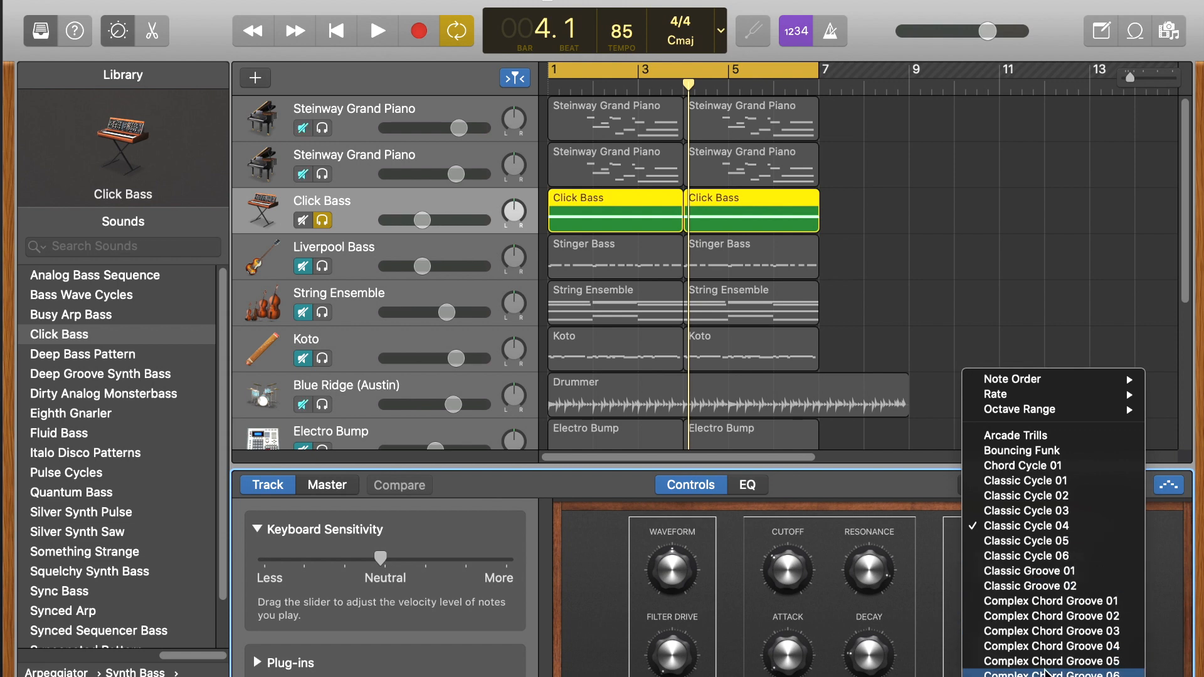
{"action": "scroll", "coordinate": [1057, 619], "scroll_direction": "down", "scroll_amount": 5}
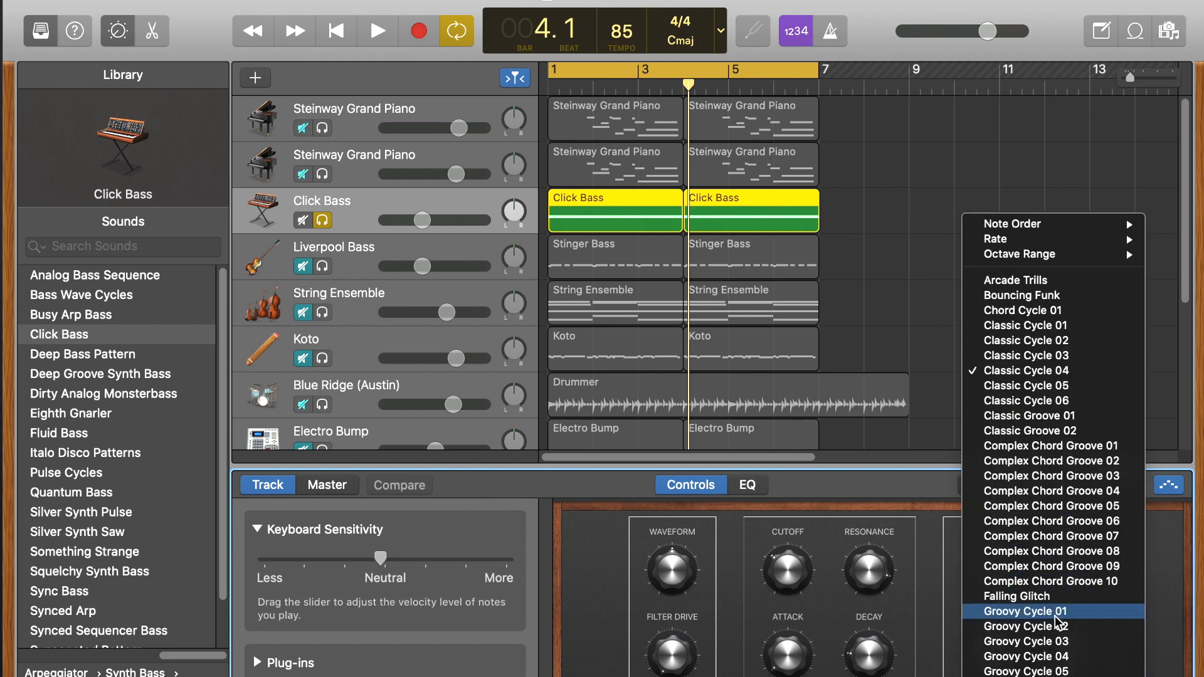
{"action": "left_click", "coordinate": [879, 260]}
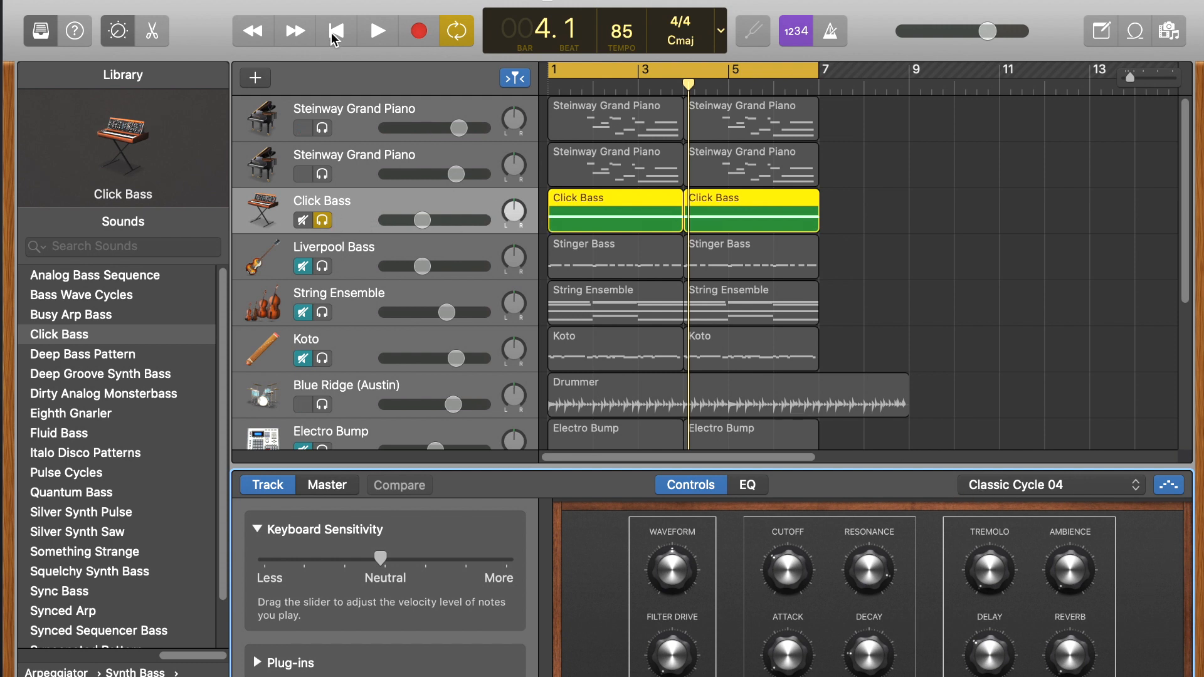
Step: Play Click Bass from the start, soloing Koto, String Ensemble and both Steinway Grand Piano tracks one by one during playback, and stop
{"action": "left_click", "coordinate": [375, 30]}
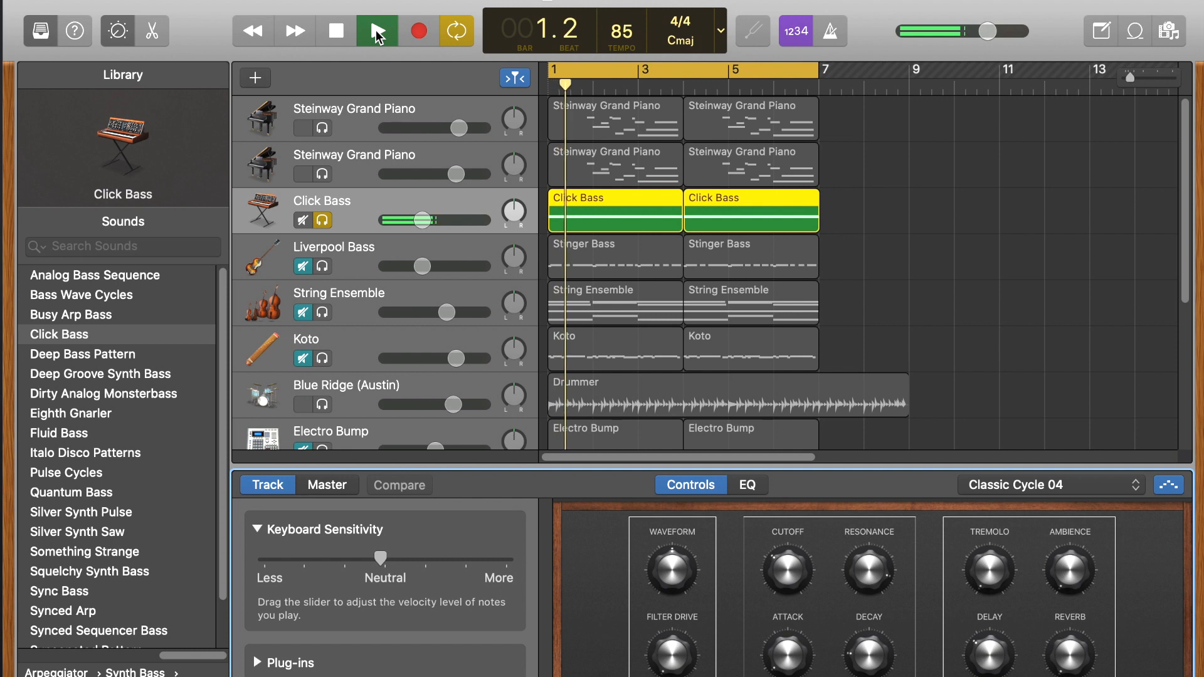
{"action": "left_click", "coordinate": [323, 358]}
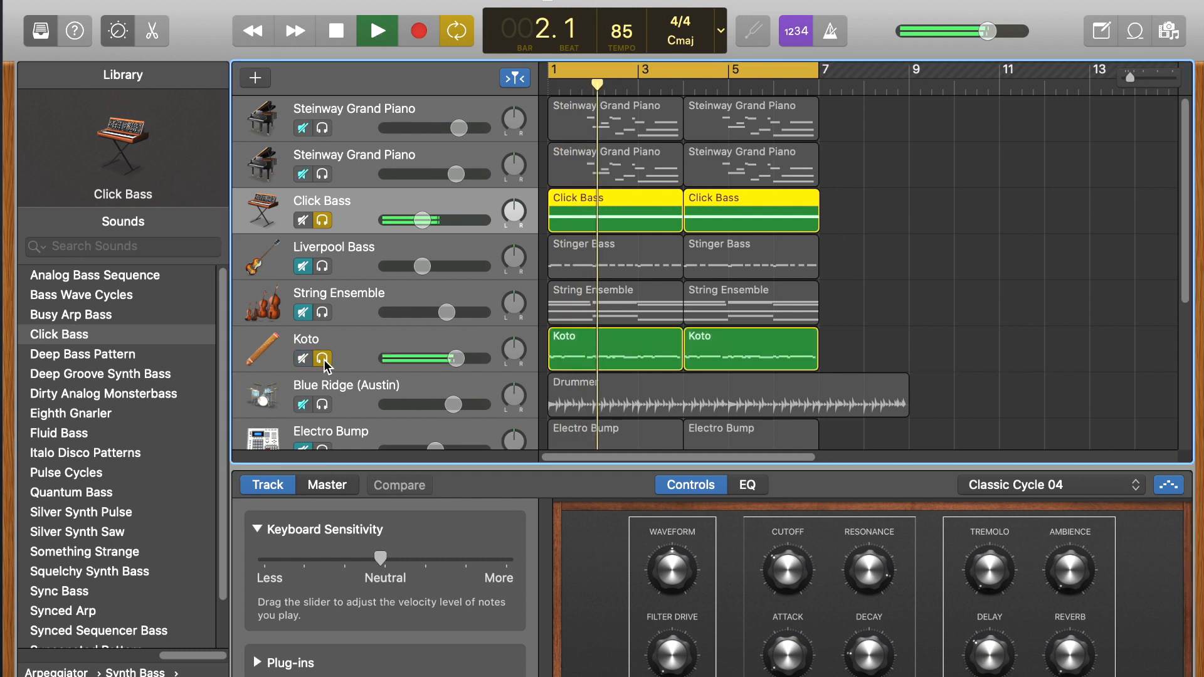
{"action": "left_click", "coordinate": [323, 313]}
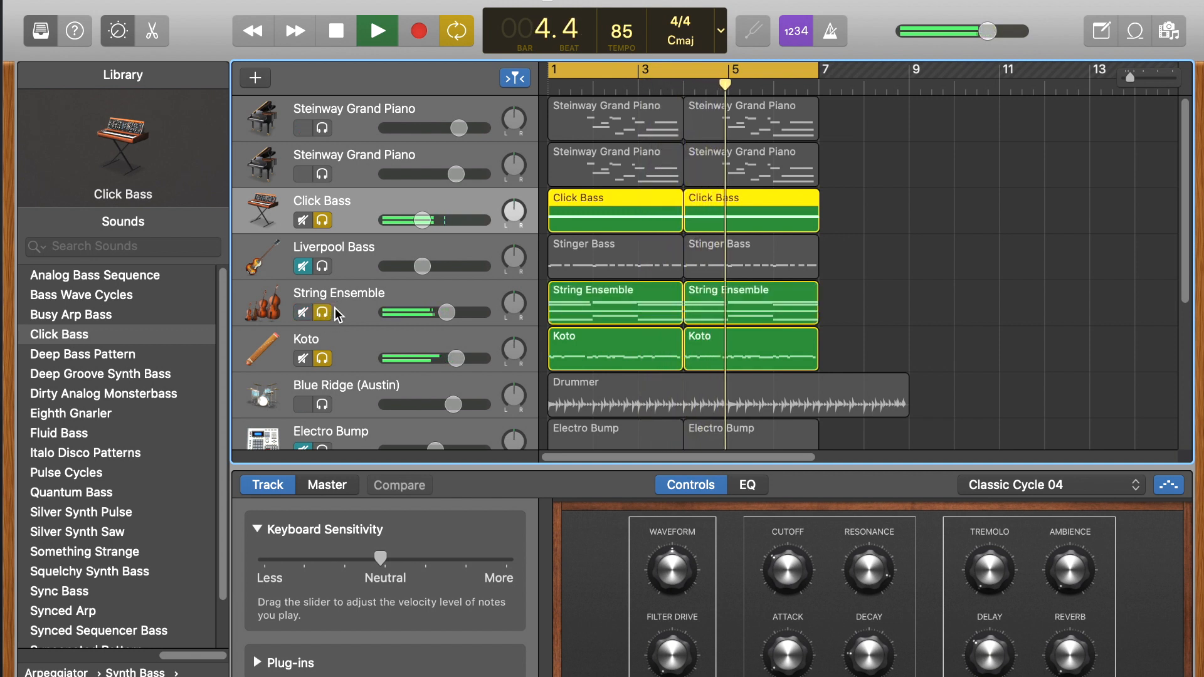
{"action": "left_click", "coordinate": [322, 175]}
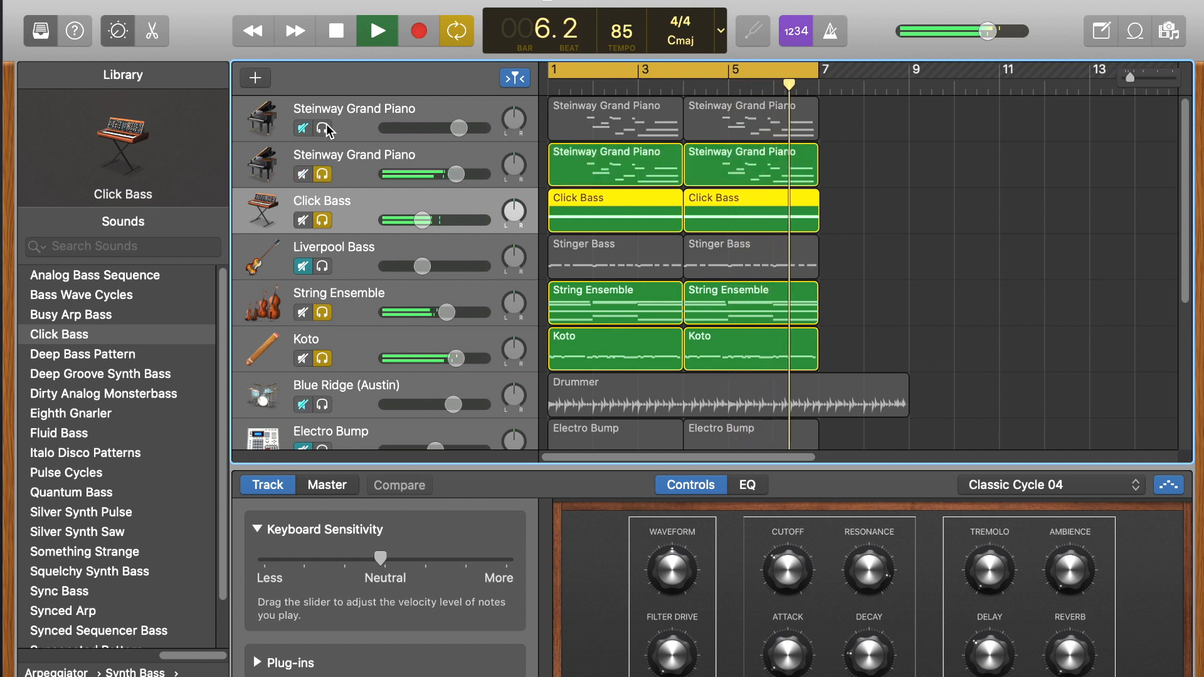
{"action": "left_click", "coordinate": [324, 129]}
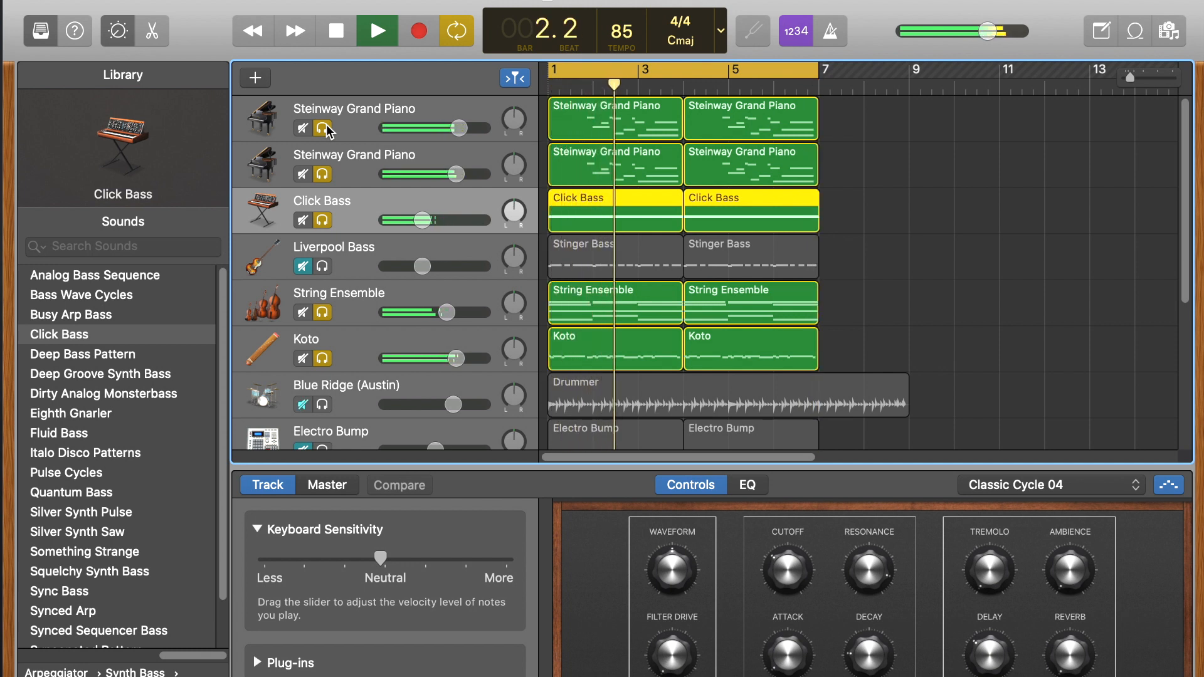
{"action": "left_click", "coordinate": [336, 41]}
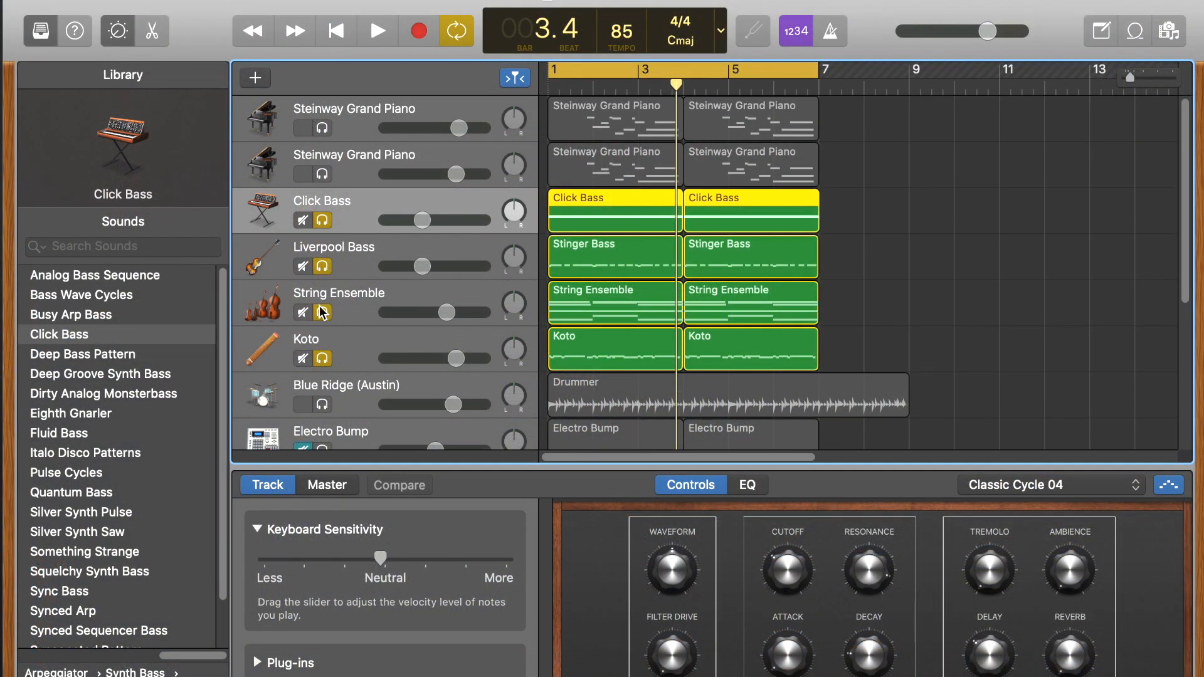
Step: Unsolo the String Ensemble, Click Bass and Koto tracks, and play the soloed Liverpool Bass track from the start
{"action": "left_click", "coordinate": [322, 312]}
{"action": "left_click", "coordinate": [323, 220]}
{"action": "left_click", "coordinate": [324, 358]}
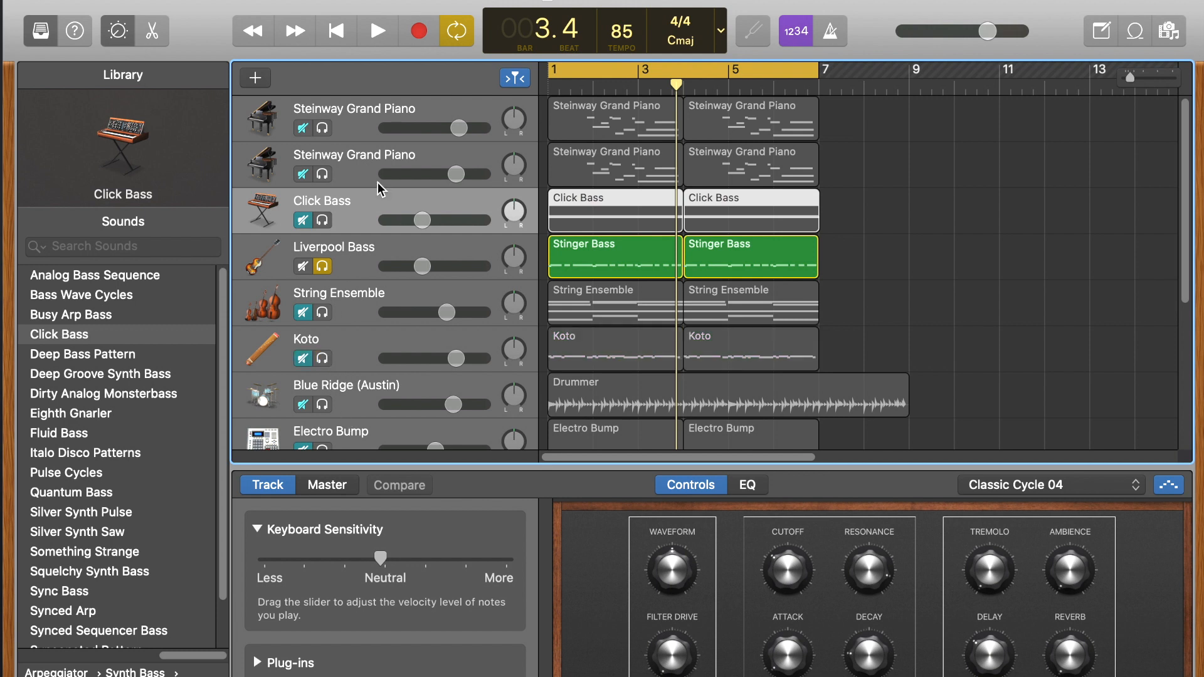
{"action": "left_click", "coordinate": [338, 30]}
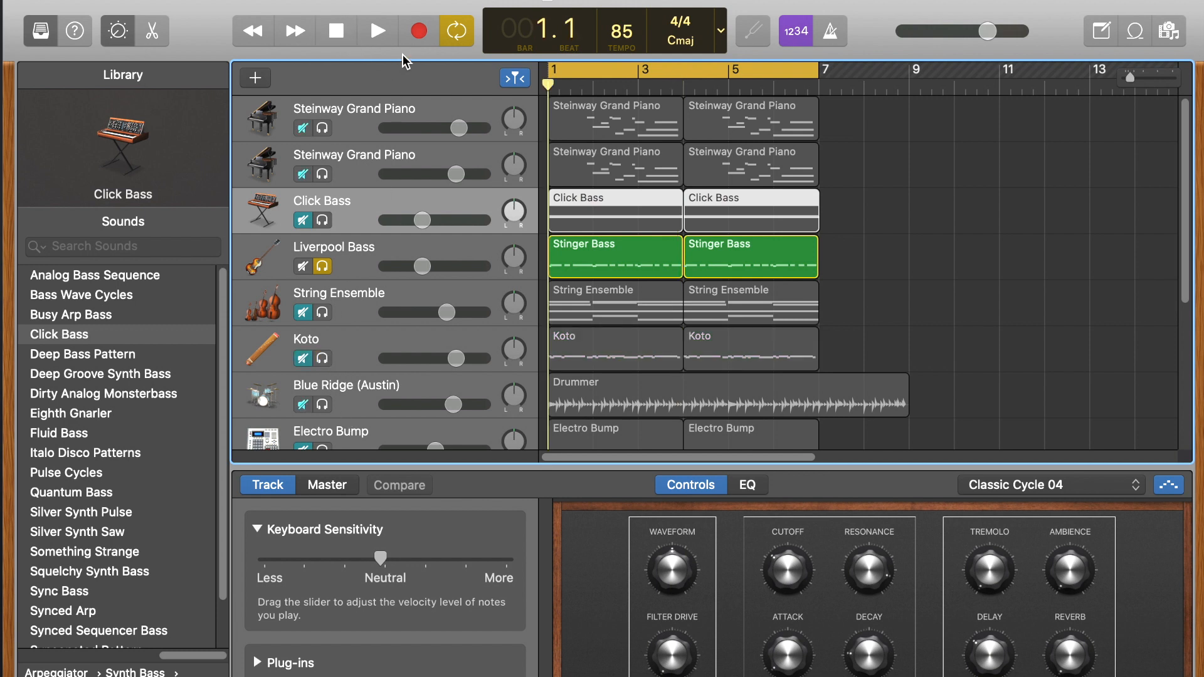
{"action": "left_click", "coordinate": [378, 32]}
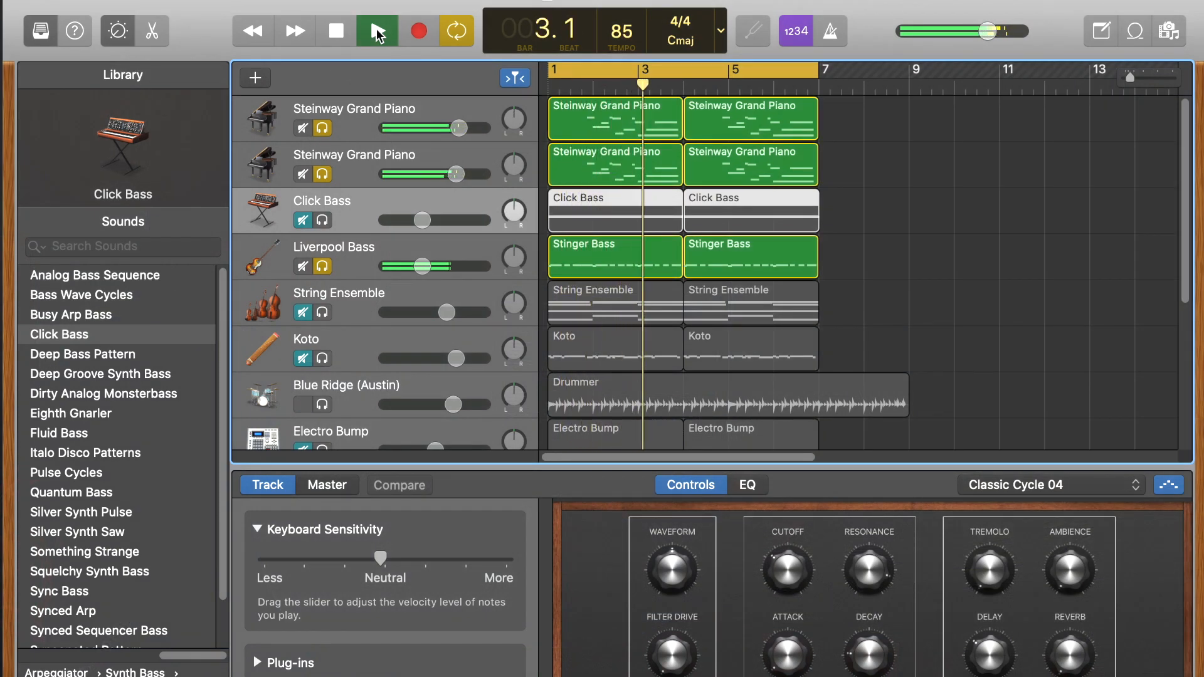
Step: Stop playback and add Click Bass, String Ensemble, Koto and the Blue Ridge (Austin) drummer track to the soloed tracks
{"action": "left_click", "coordinate": [337, 31]}
{"action": "left_click", "coordinate": [358, 250]}
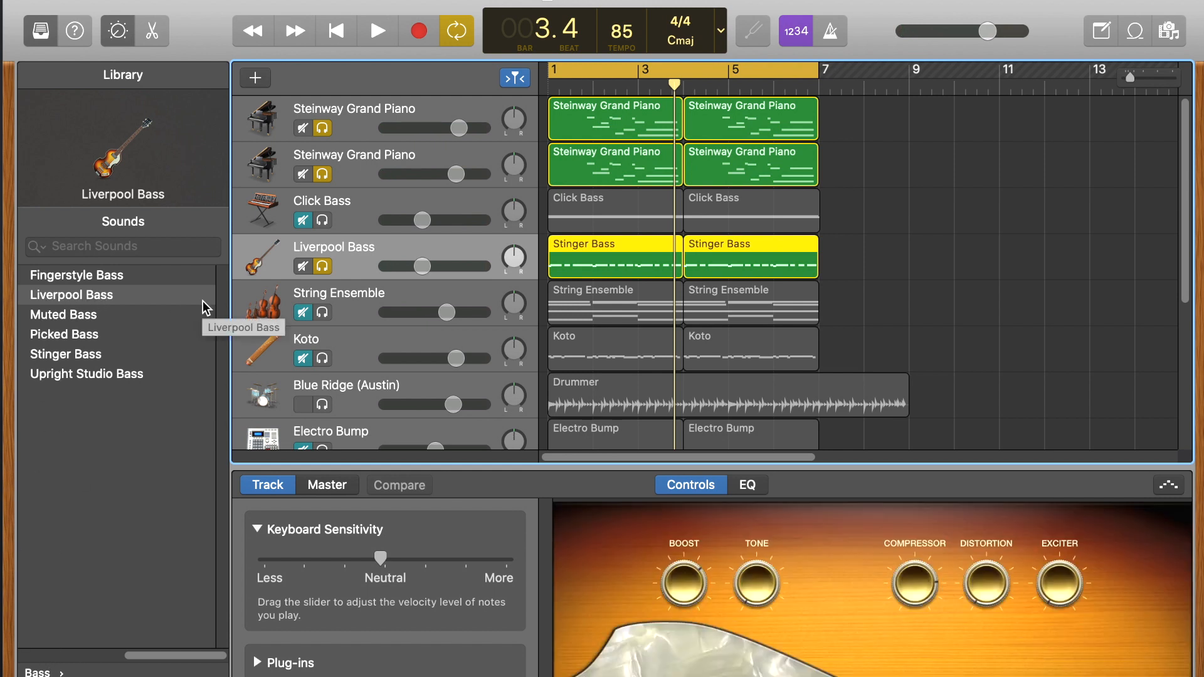
{"action": "left_click", "coordinate": [322, 220]}
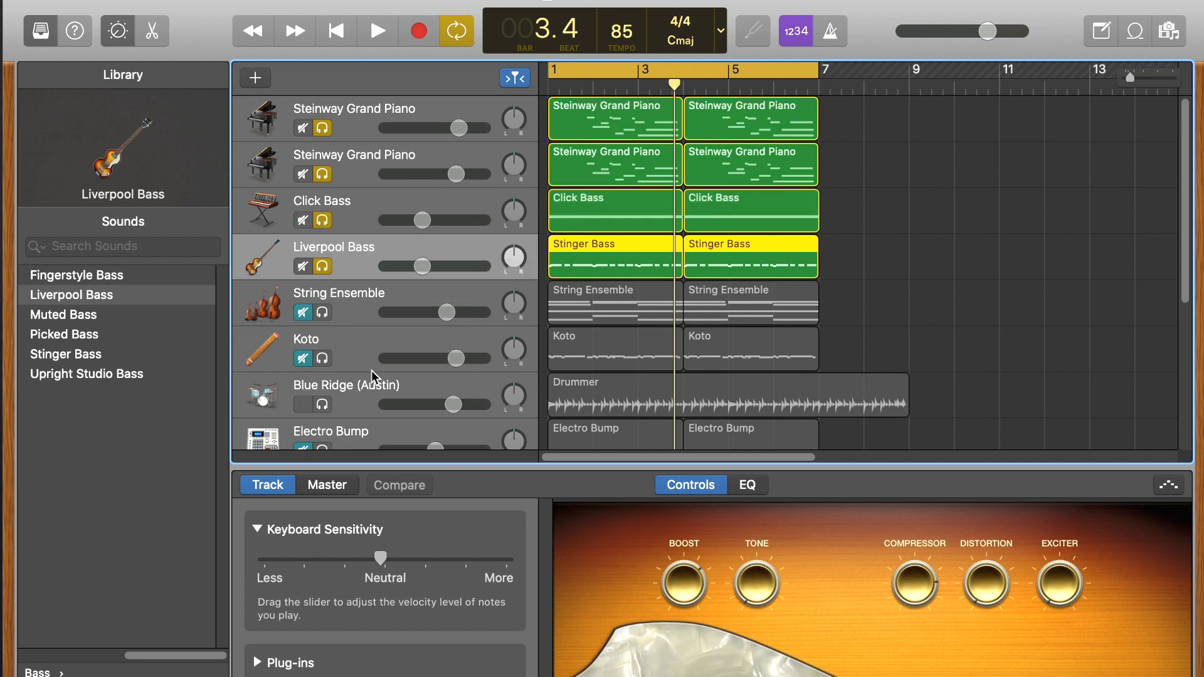
{"action": "left_click", "coordinate": [322, 312]}
{"action": "left_click", "coordinate": [323, 358]}
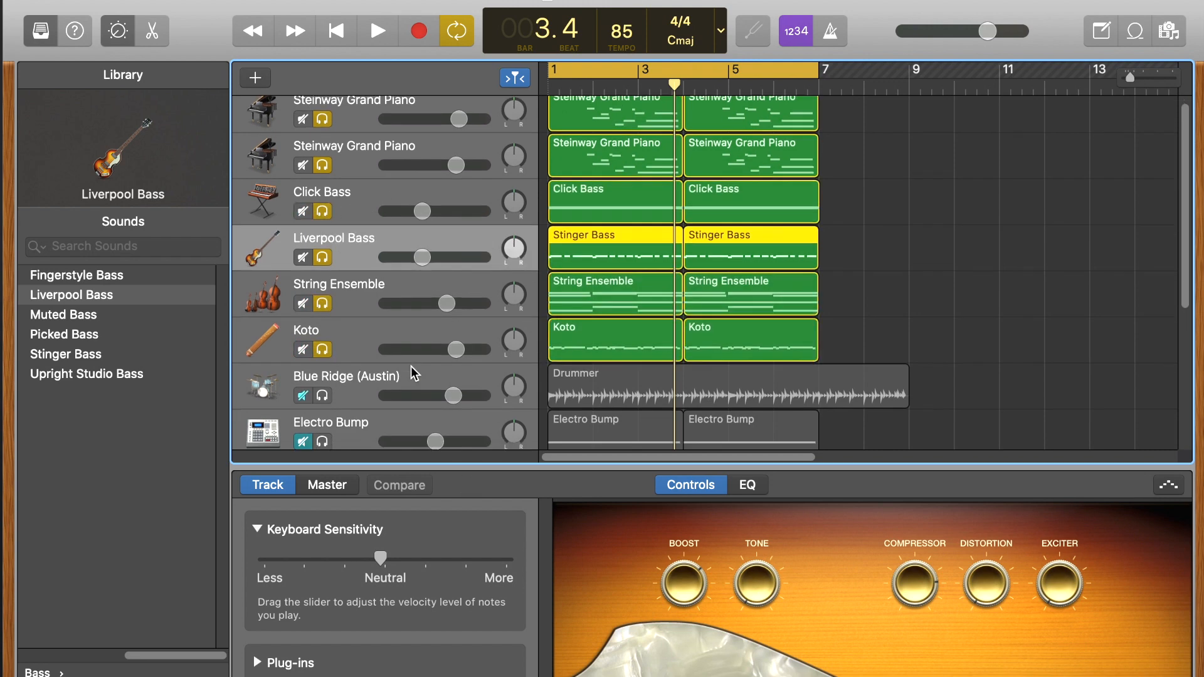
{"action": "scroll", "coordinate": [411, 367], "scroll_direction": "down", "scroll_amount": 6}
{"action": "scroll", "coordinate": [411, 366], "scroll_direction": "up", "scroll_amount": 1}
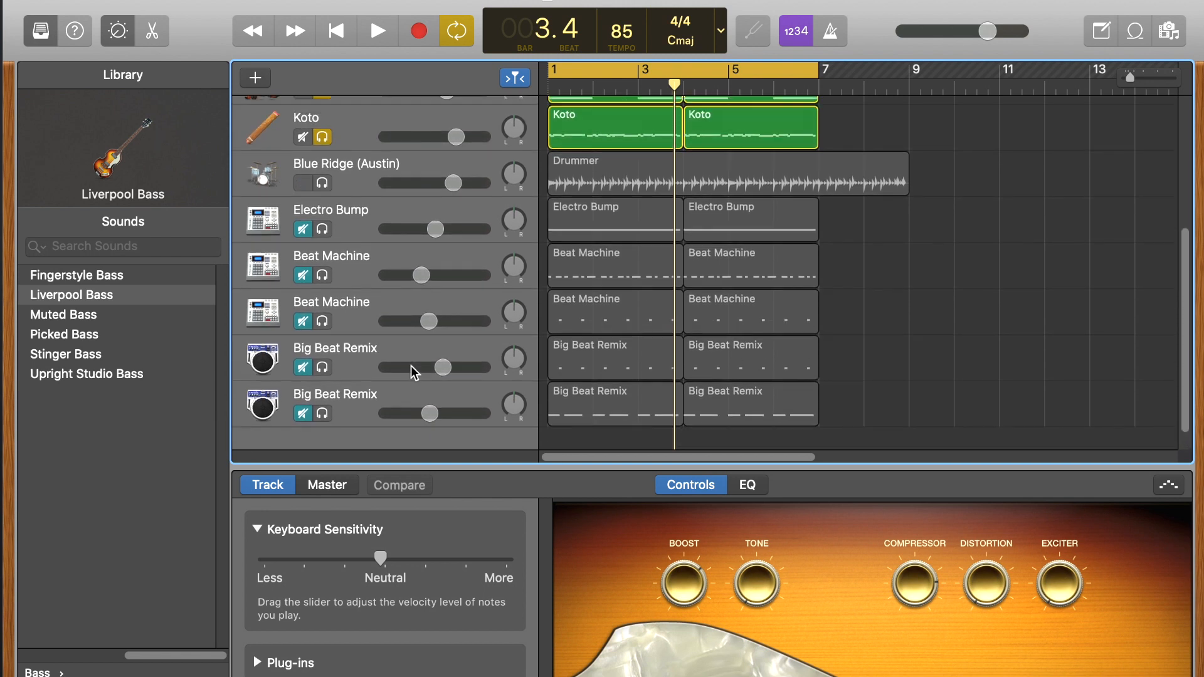
{"action": "left_click", "coordinate": [322, 183]}
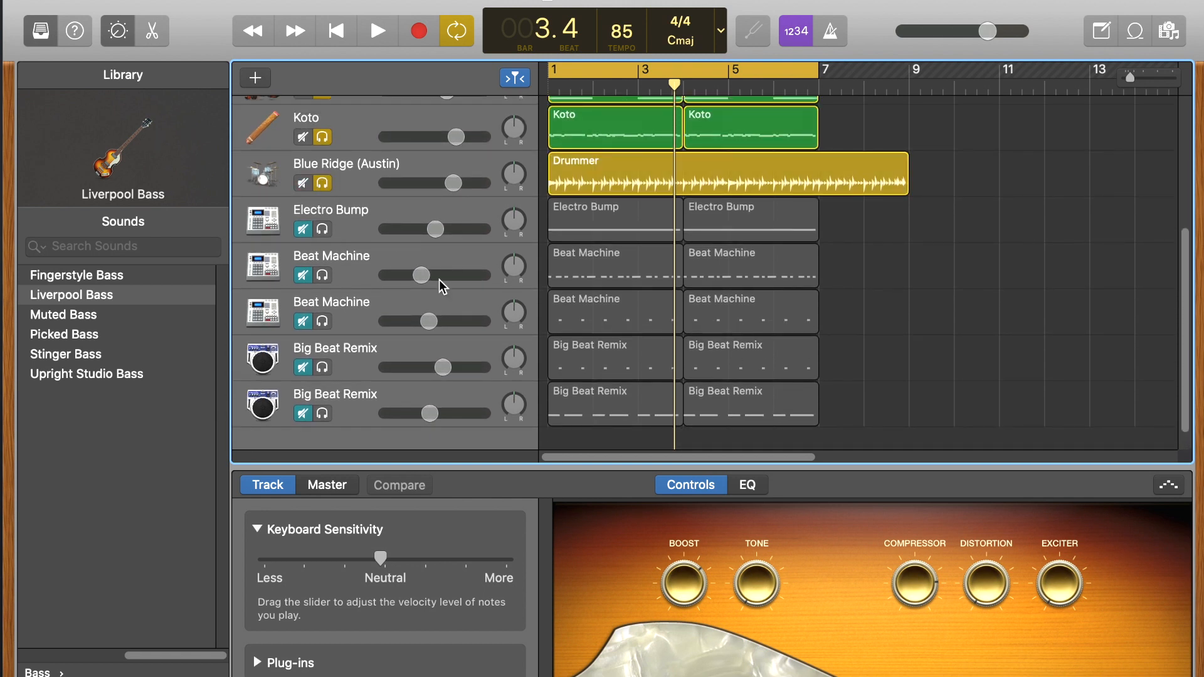
Step: Lower the system volume and play the soloed piano, bass, string, Koto and drummer tracks together from the start
{"action": "key", "text": "XF86AudioLowerVolume"}
{"action": "key", "text": "XF86AudioLowerVolume"}
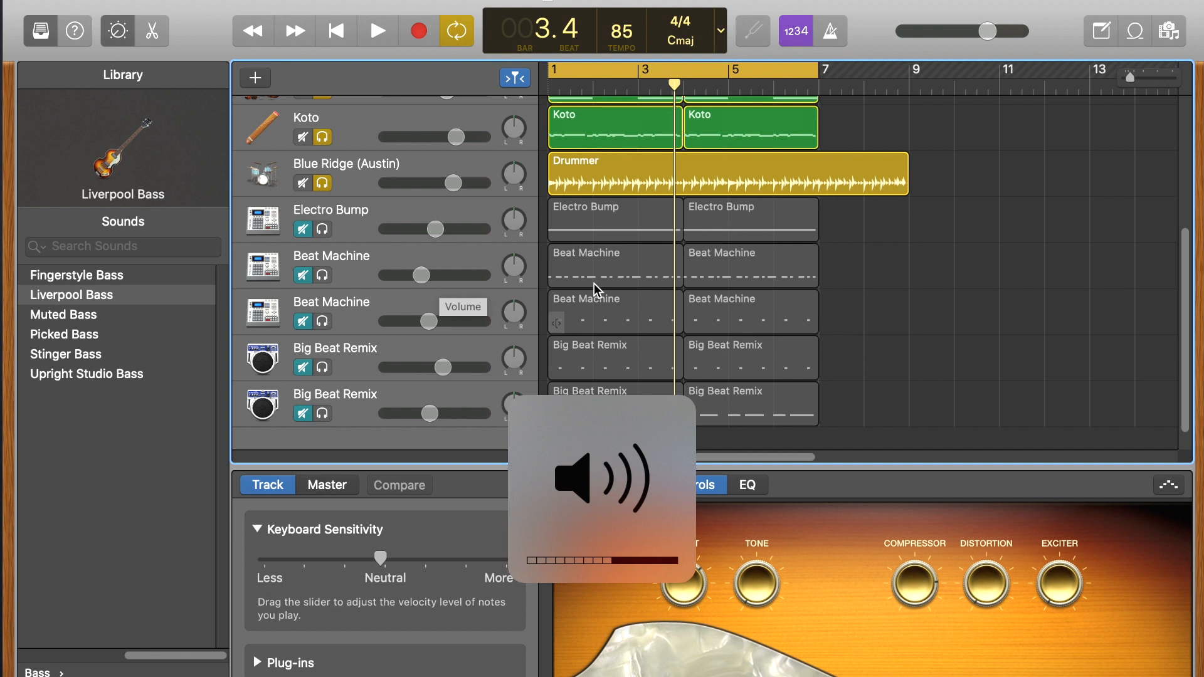
{"action": "key", "text": "Return"}
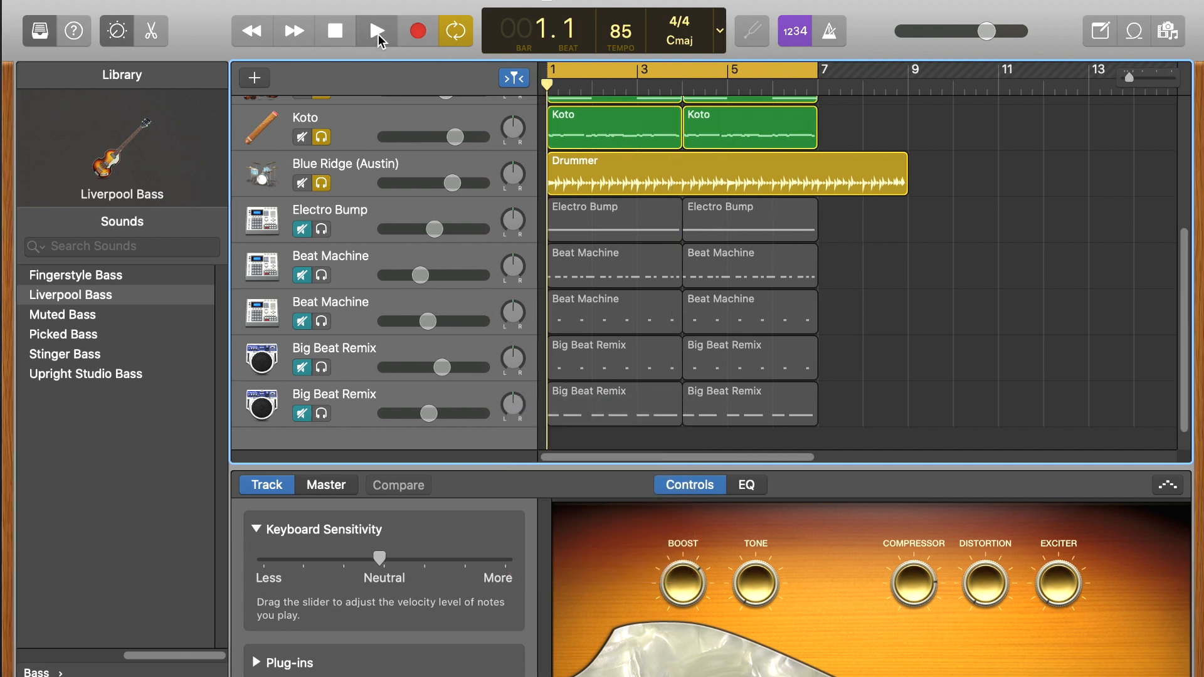
{"action": "left_click", "coordinate": [378, 35]}
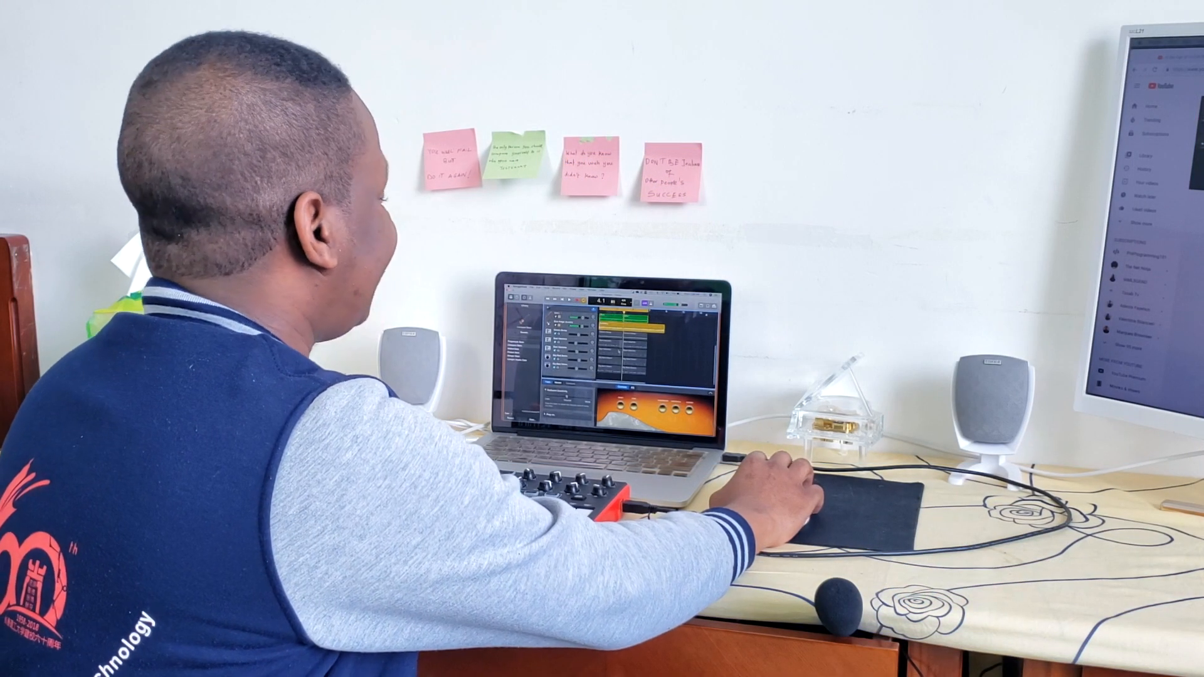
{"action": "scroll", "coordinate": [618, 352], "scroll_direction": "up", "scroll_amount": 5}
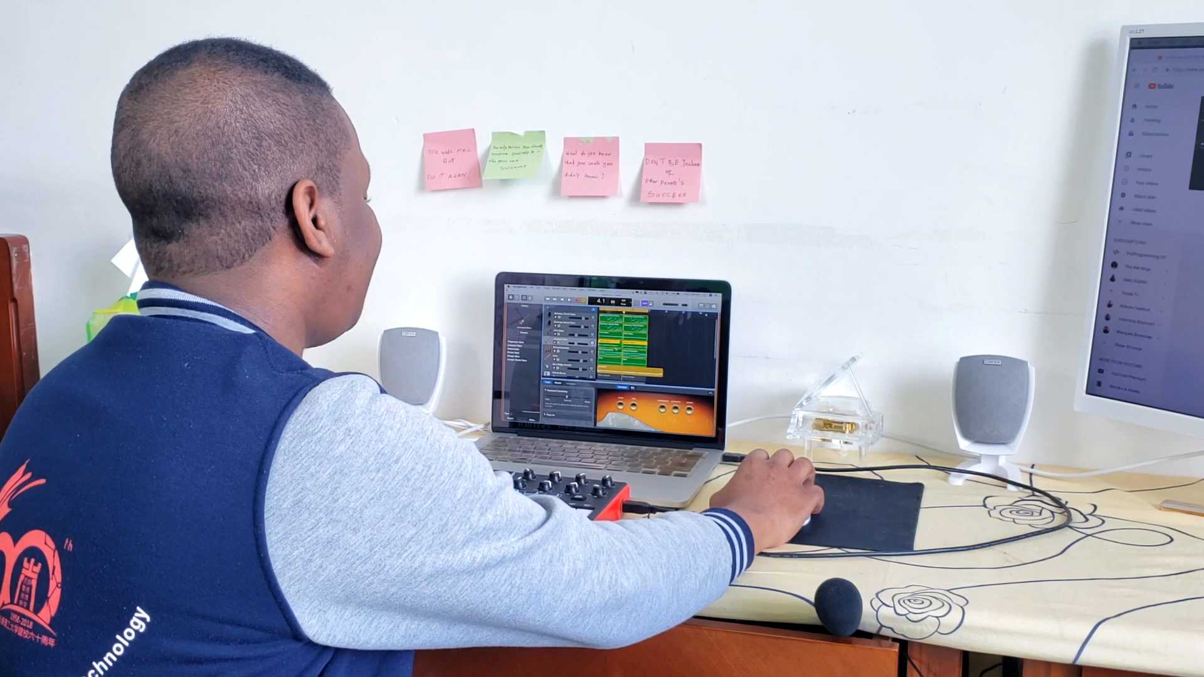
{"action": "scroll", "coordinate": [627, 344], "scroll_direction": "down", "scroll_amount": 3}
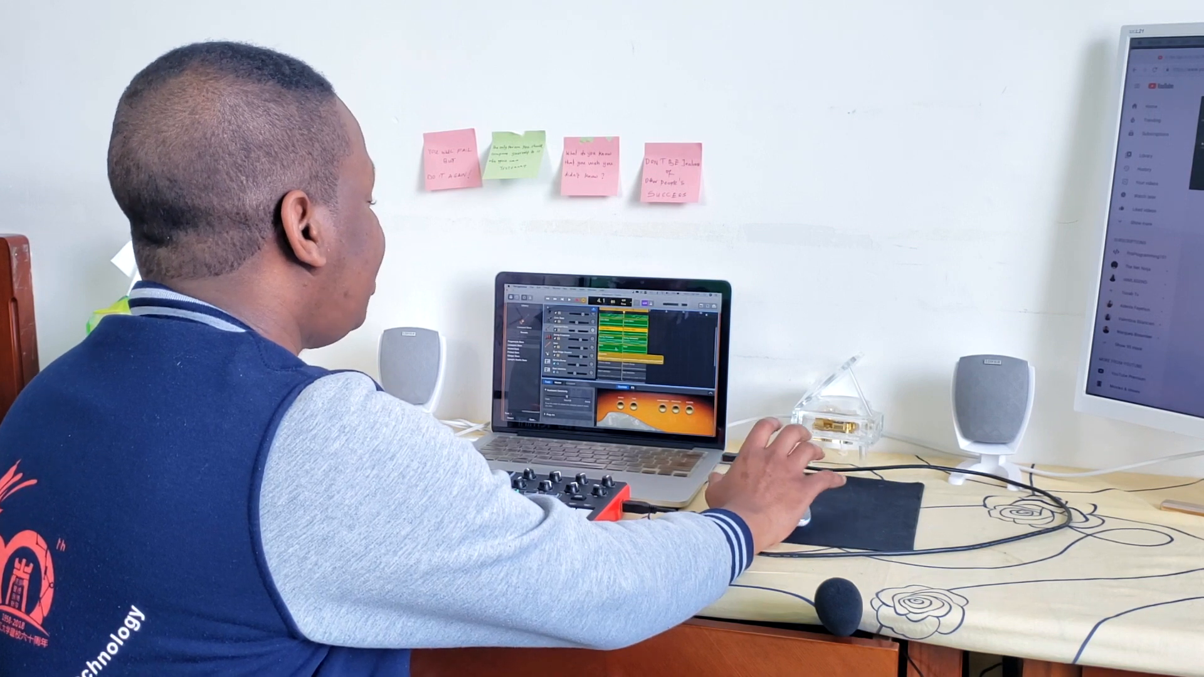
{"action": "scroll", "coordinate": [627, 345], "scroll_direction": "down", "scroll_amount": 3}
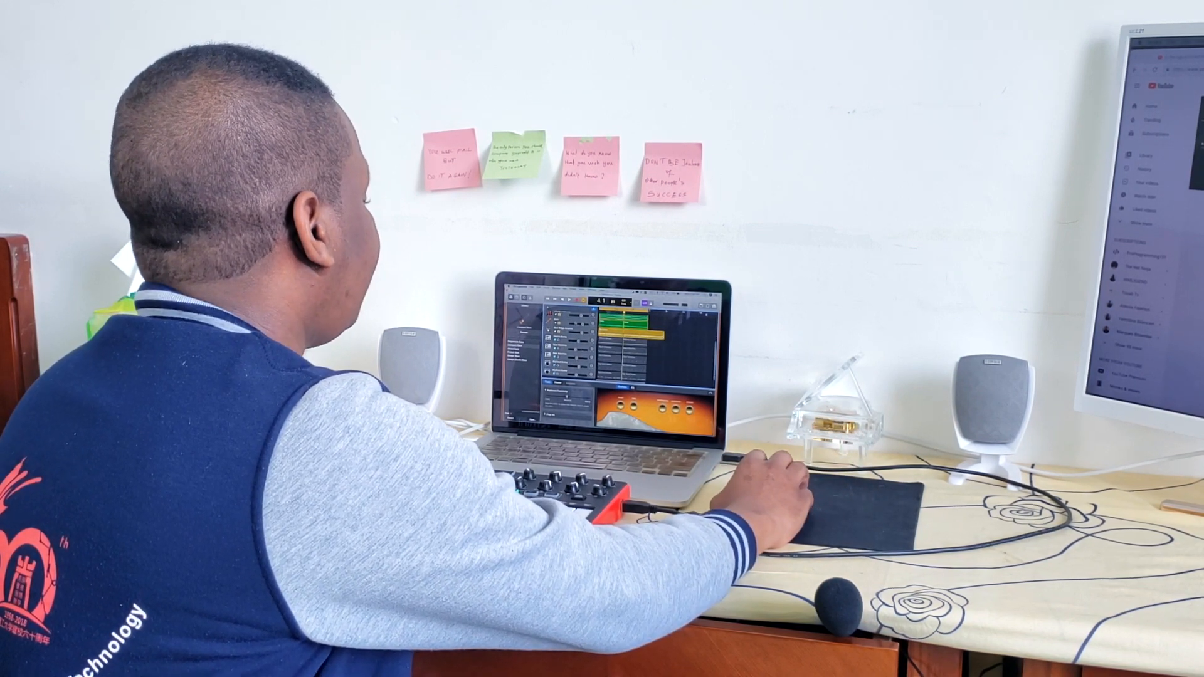
Step: Unsolo the Blue Ridge (Austin), Koto, String Ensemble, Liverpool Bass and Click Bass tracks
{"action": "left_click", "coordinate": [555, 331]}
{"action": "left_click", "coordinate": [556, 332]}
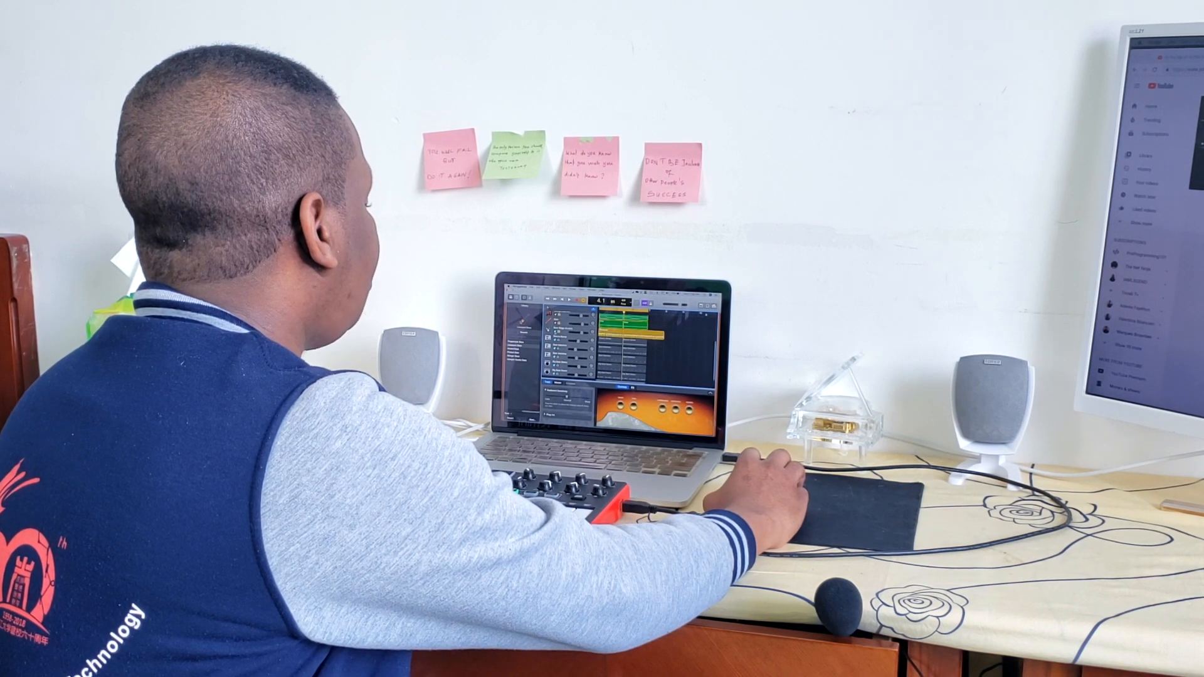
{"action": "left_click", "coordinate": [555, 331]}
{"action": "left_click", "coordinate": [555, 323]}
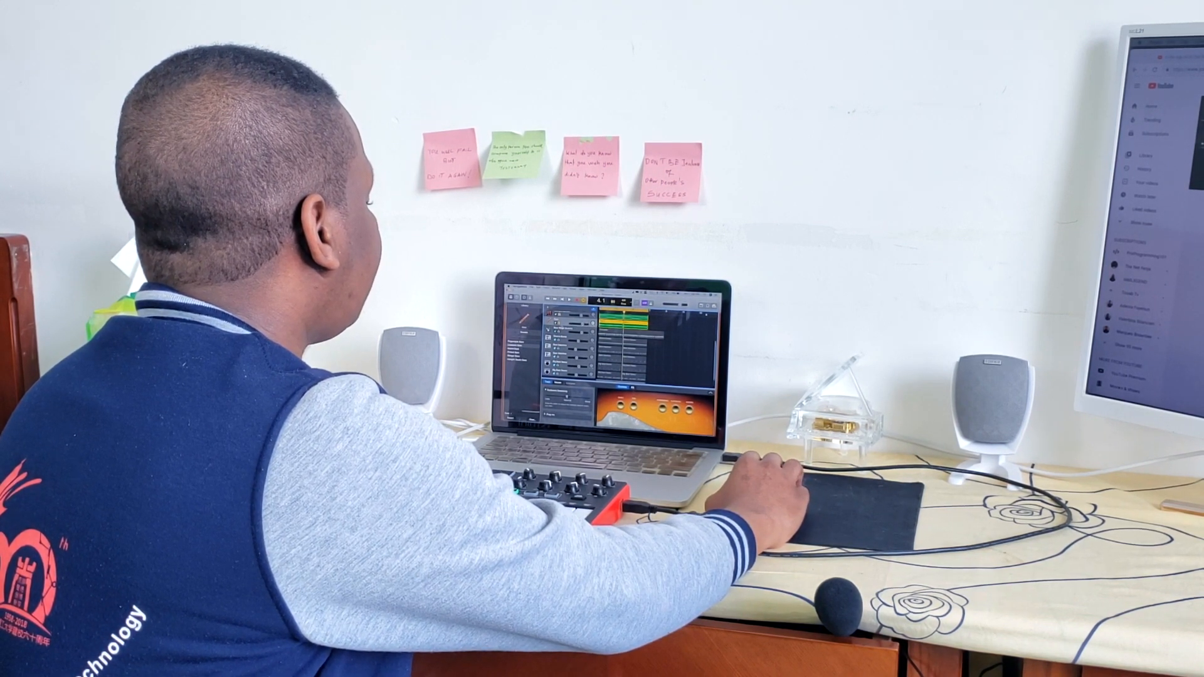
{"action": "left_click", "coordinate": [556, 323]}
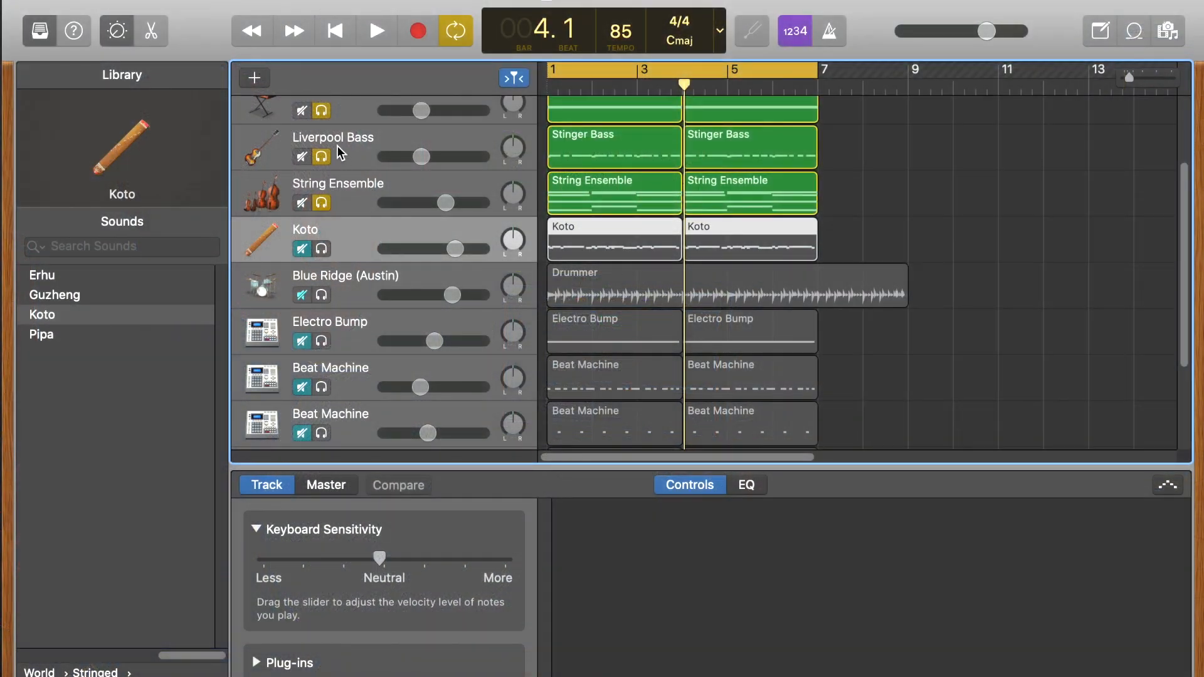
{"action": "left_click", "coordinate": [321, 210]}
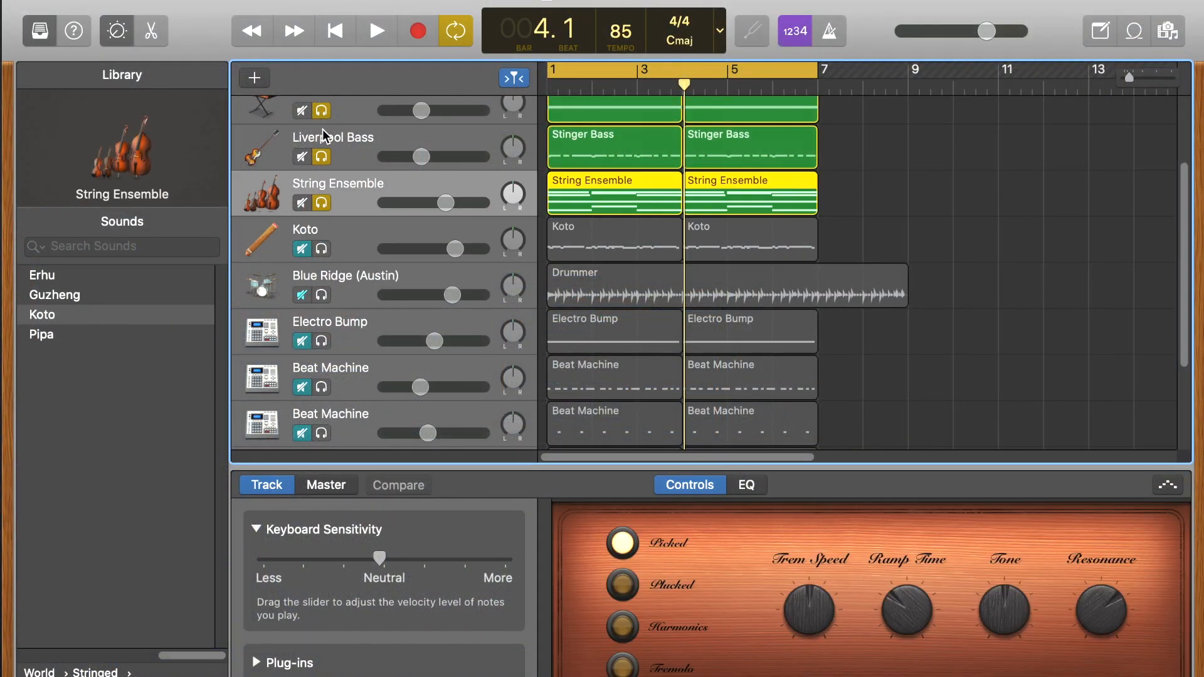
{"action": "left_click", "coordinate": [321, 156]}
{"action": "left_click", "coordinate": [322, 200]}
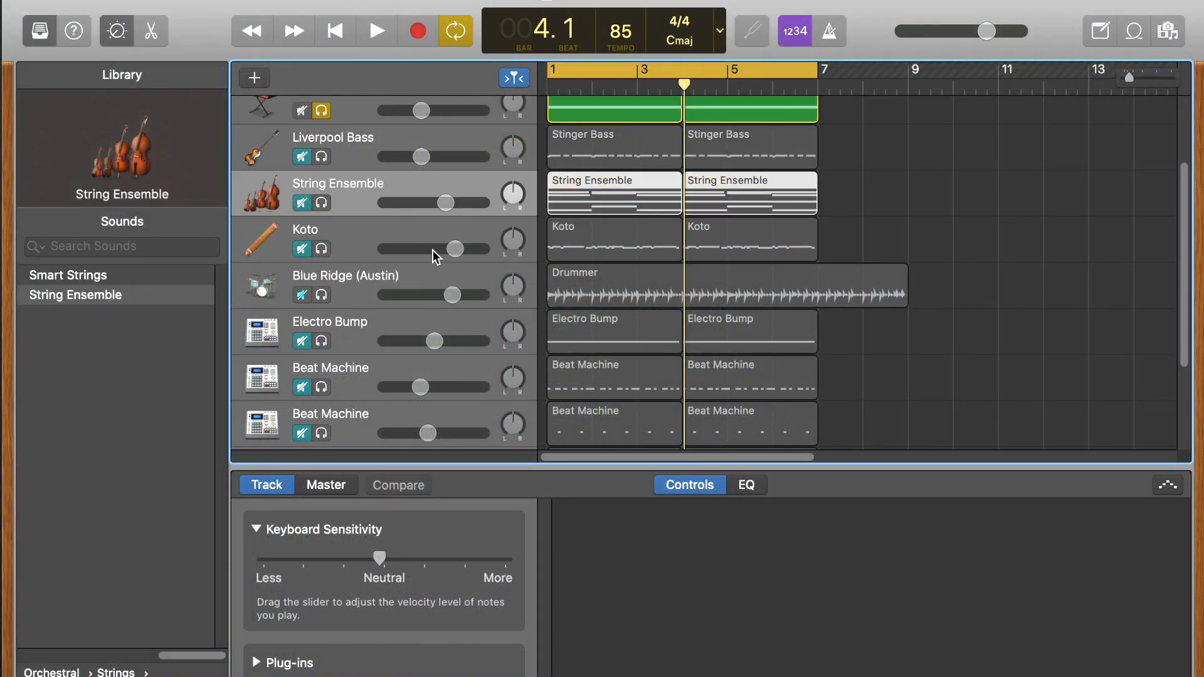
{"action": "scroll", "coordinate": [436, 251], "scroll_direction": "up", "scroll_amount": 4}
{"action": "left_click", "coordinate": [322, 220]}
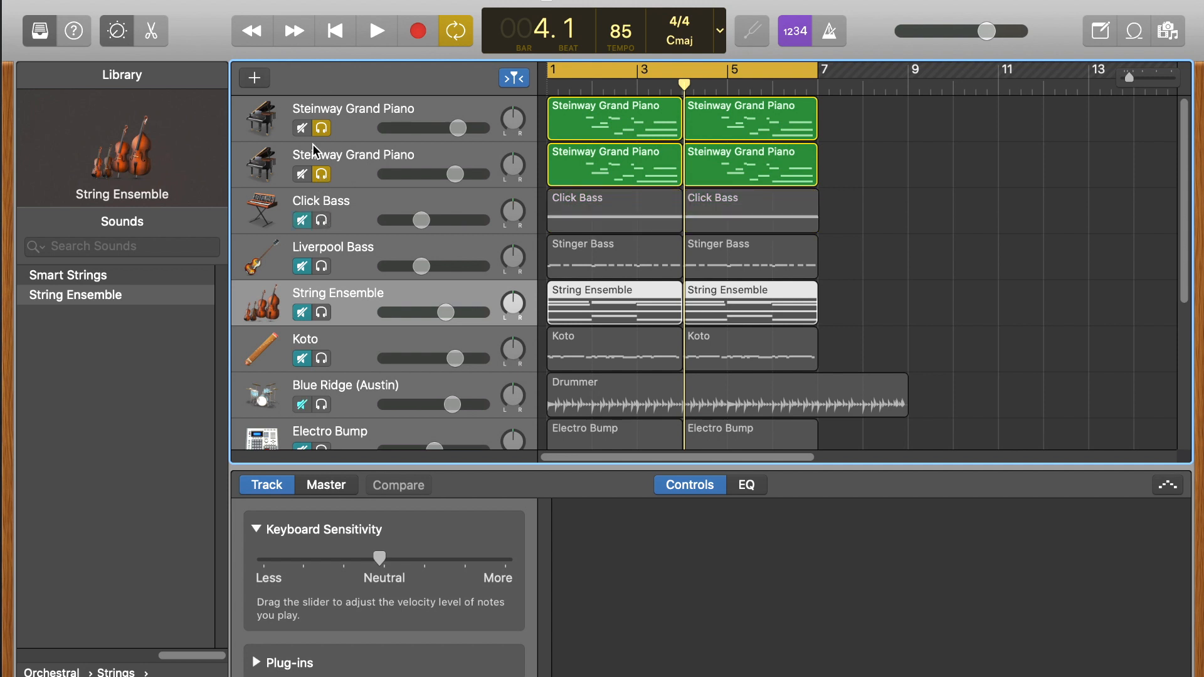
Step: Solo the Blue Ridge (Austin) drummer track and play it from the start
{"action": "scroll", "coordinate": [475, 279], "scroll_direction": "down", "scroll_amount": 4}
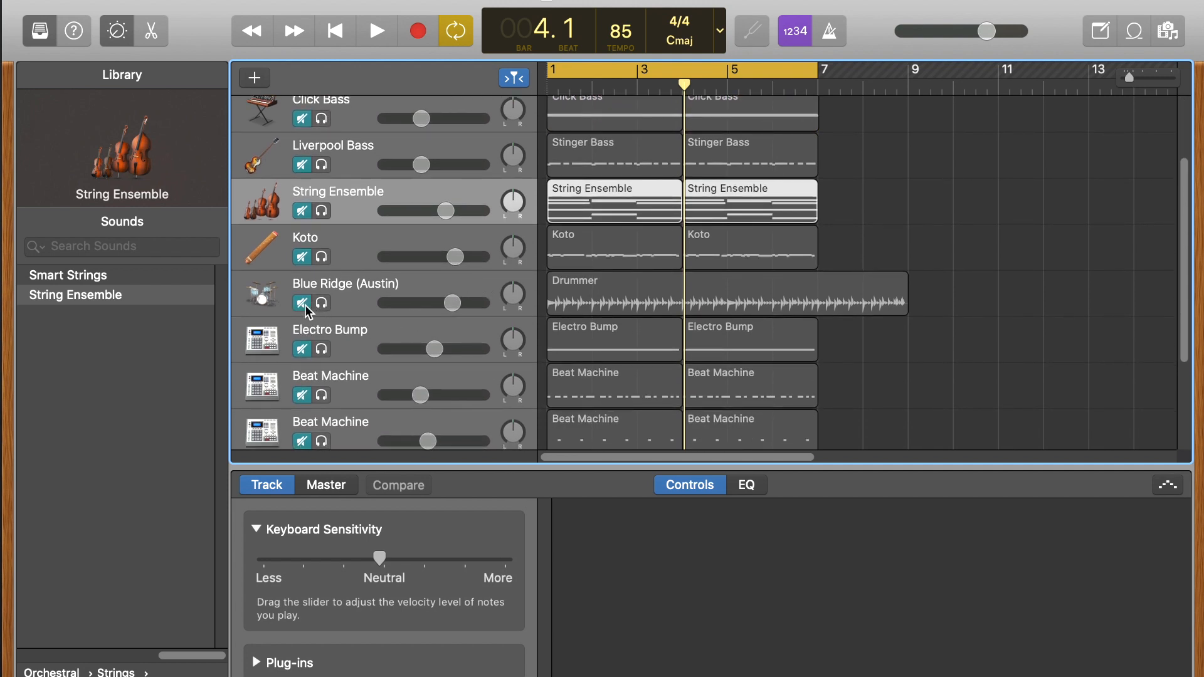
{"action": "left_click", "coordinate": [323, 305]}
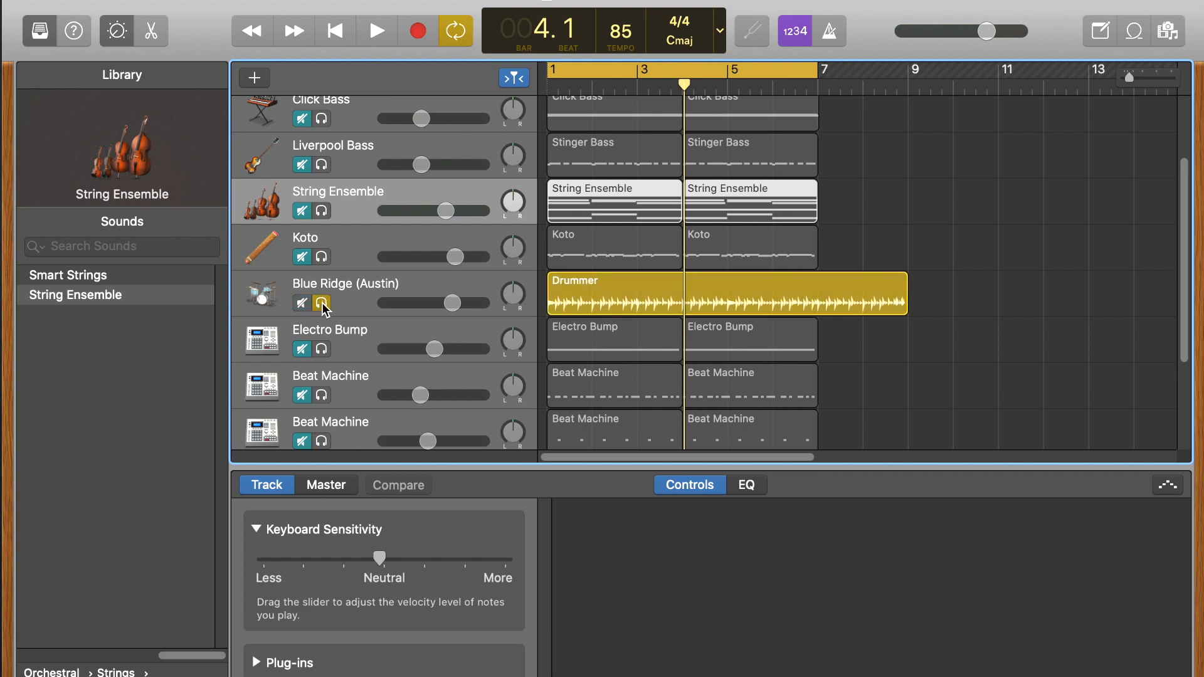
{"action": "left_click", "coordinate": [348, 31]}
{"action": "left_click", "coordinate": [377, 29]}
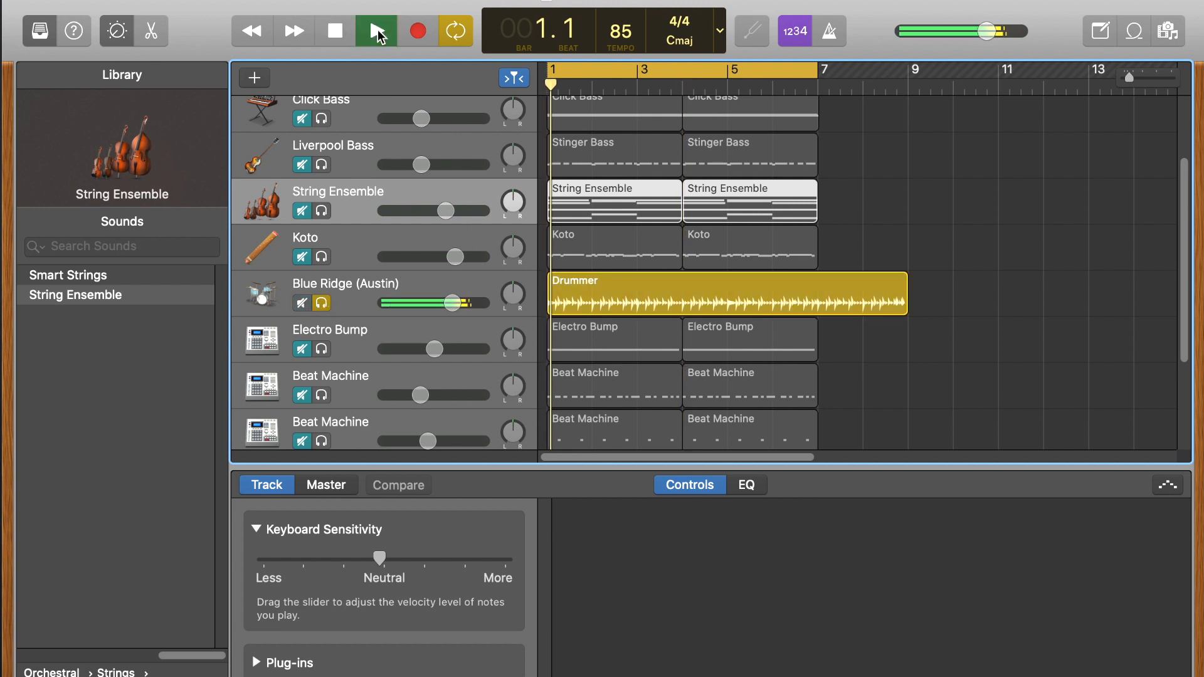
Step: Switch the solo from the drummer track to Electro Bump and play it
{"action": "left_click", "coordinate": [330, 305]}
{"action": "left_click", "coordinate": [323, 349]}
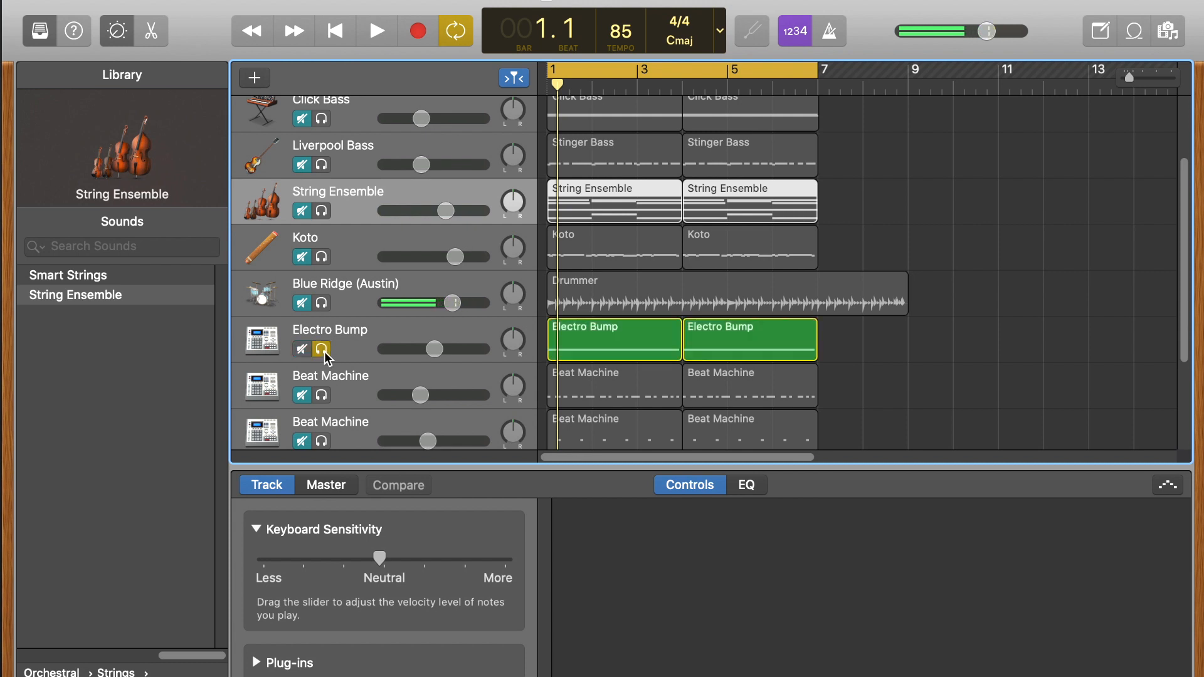
{"action": "left_click", "coordinate": [376, 31]}
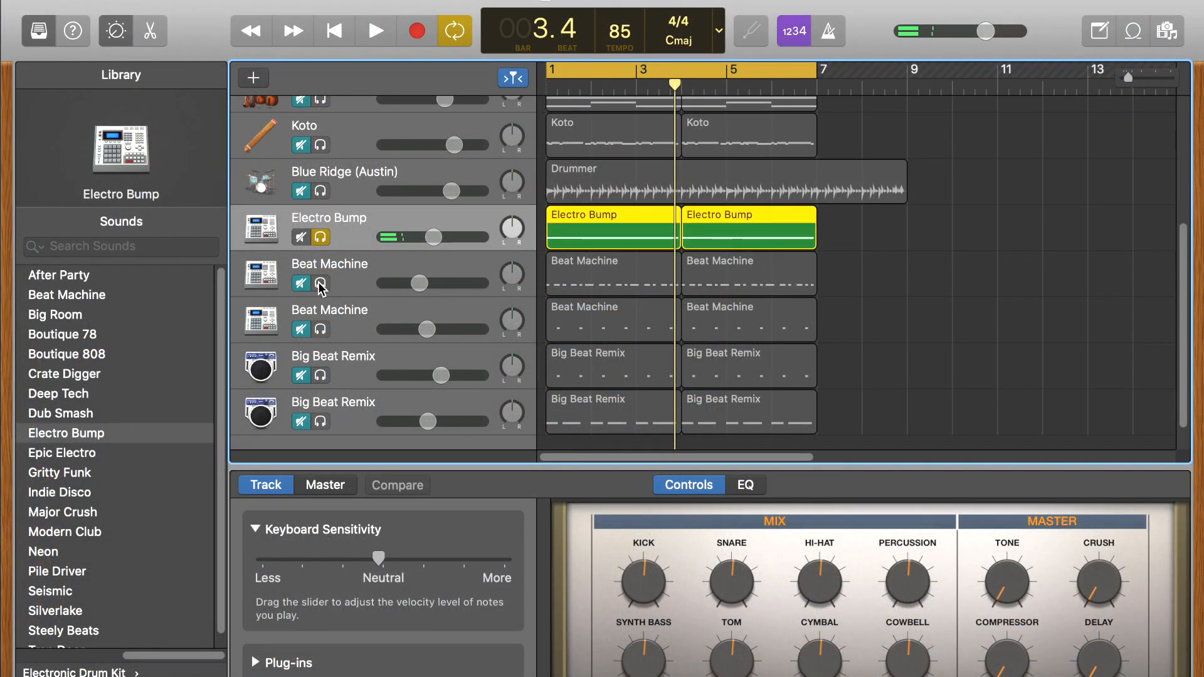
Step: Add the two Beat Machine tracks one by one to the soloed Electro Bump, playing the combination after each addition
{"action": "left_click", "coordinate": [320, 284]}
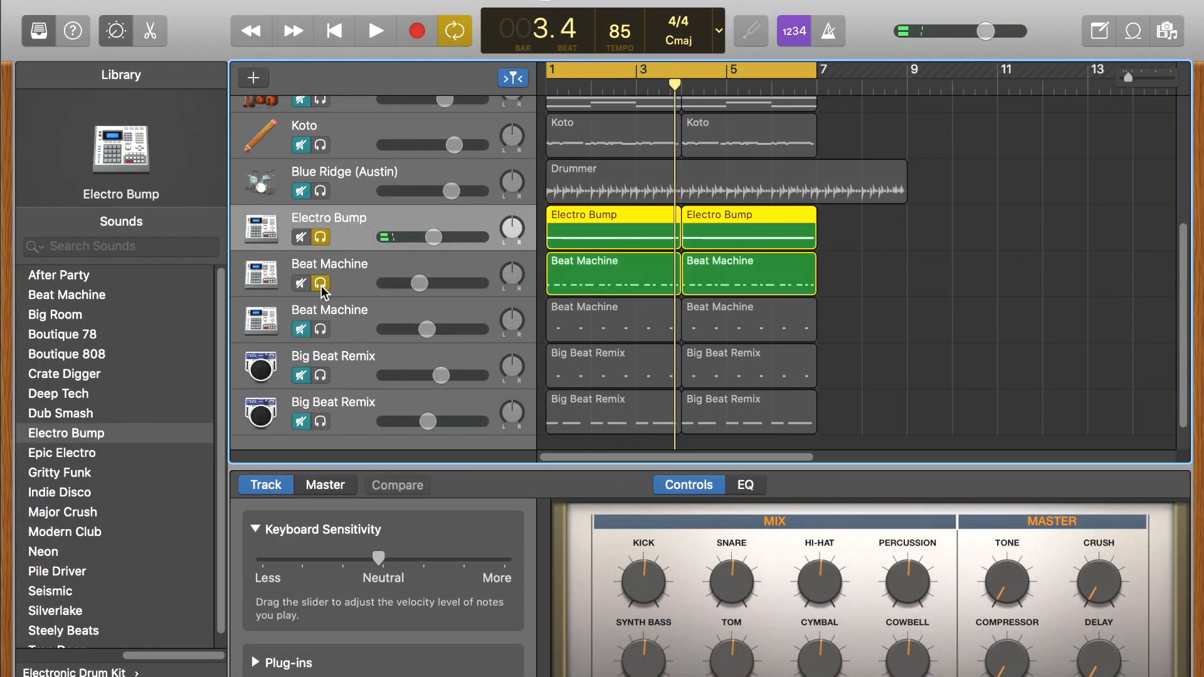
{"action": "left_click", "coordinate": [375, 32]}
{"action": "left_click", "coordinate": [371, 31]}
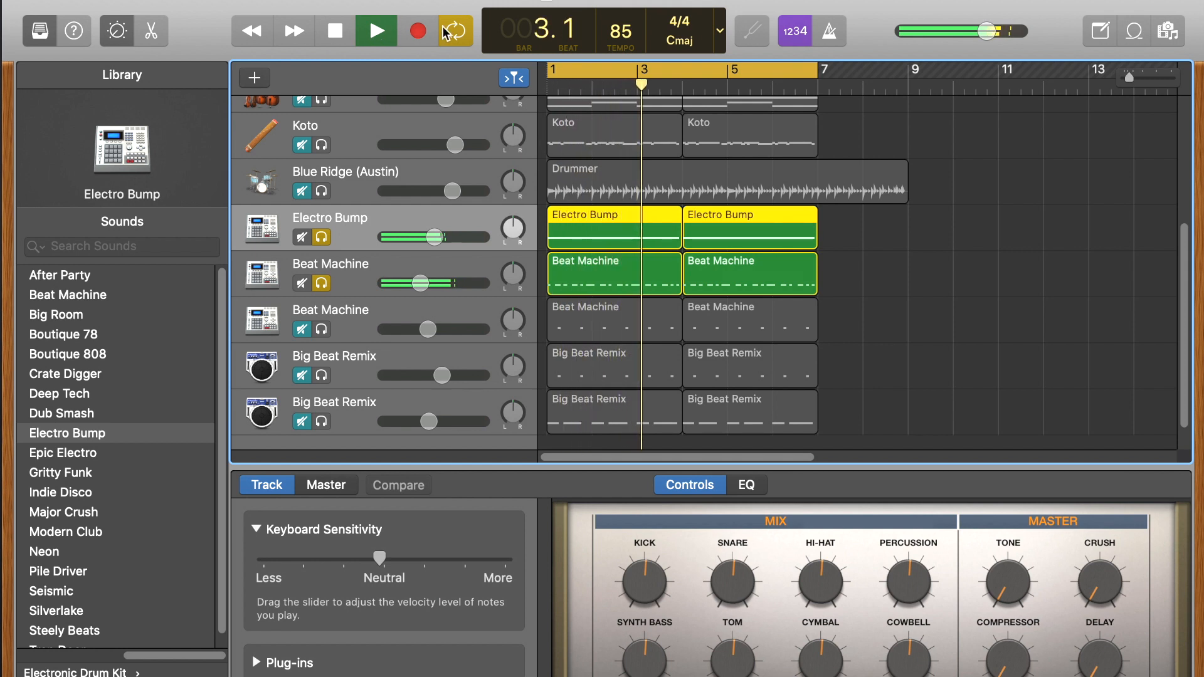
{"action": "left_click", "coordinate": [363, 269]}
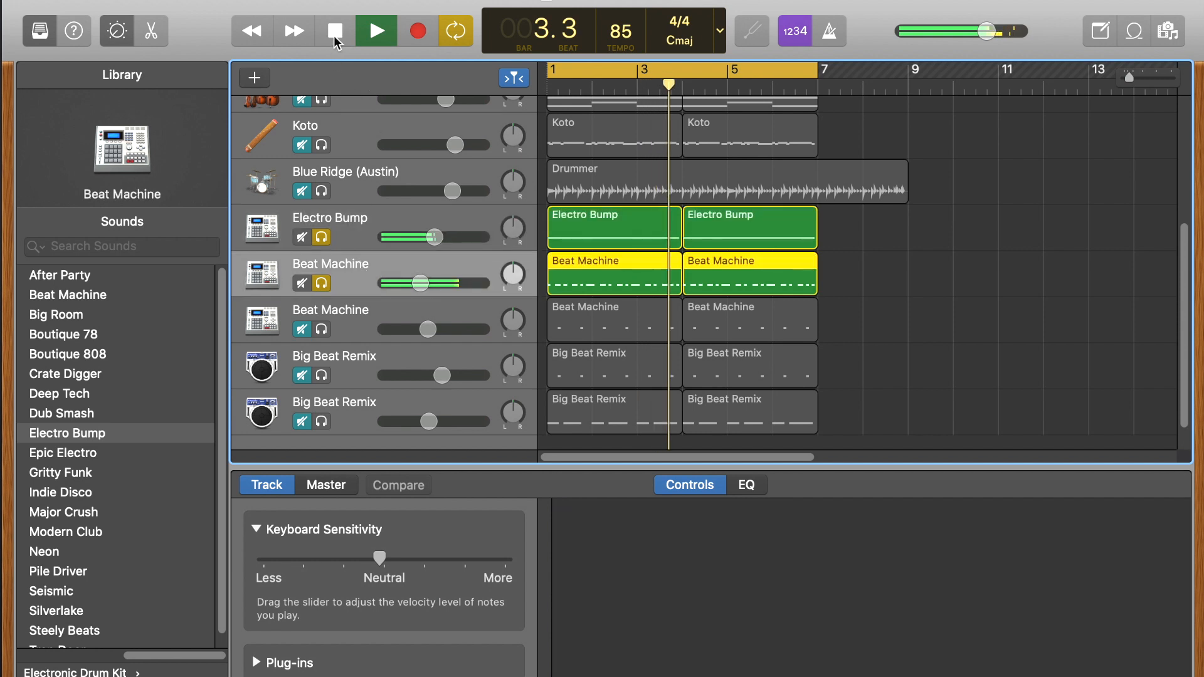
{"action": "key", "text": "space"}
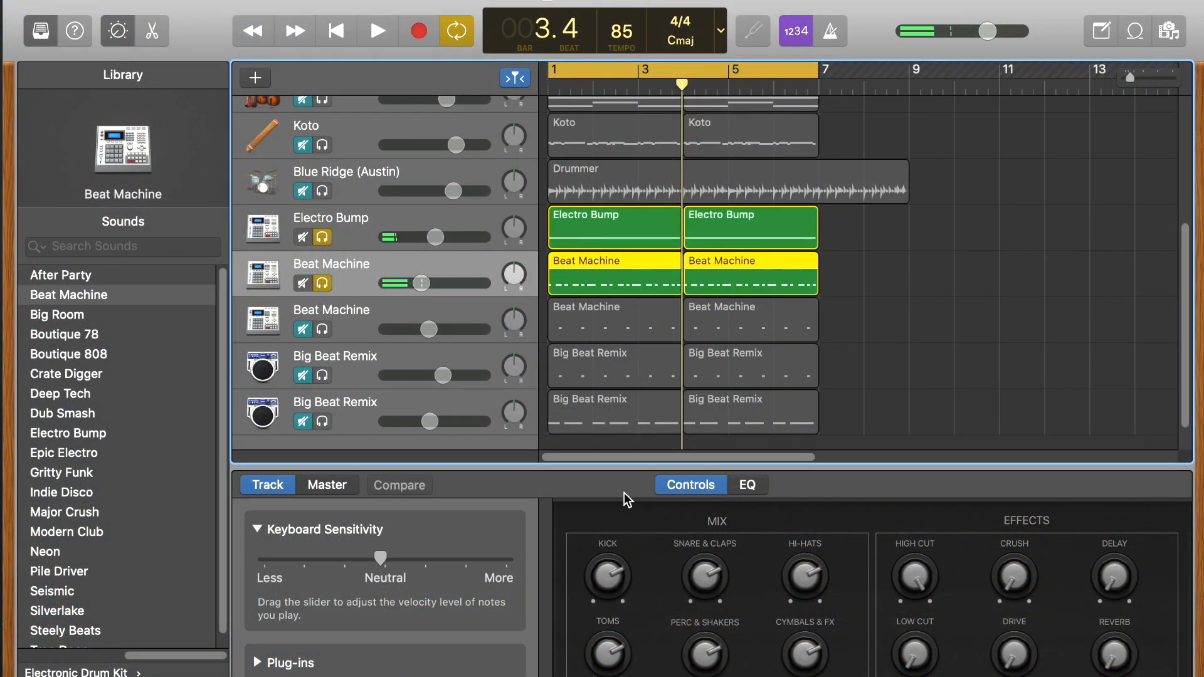
{"action": "left_click", "coordinate": [371, 324]}
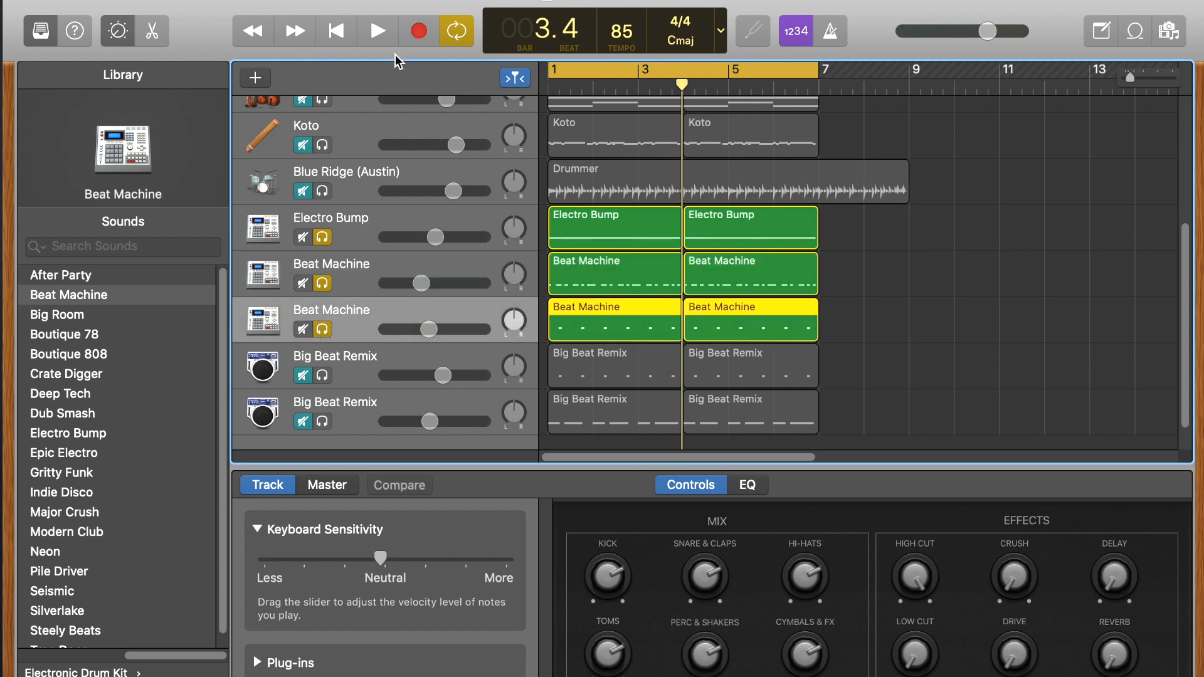
{"action": "left_click", "coordinate": [376, 31]}
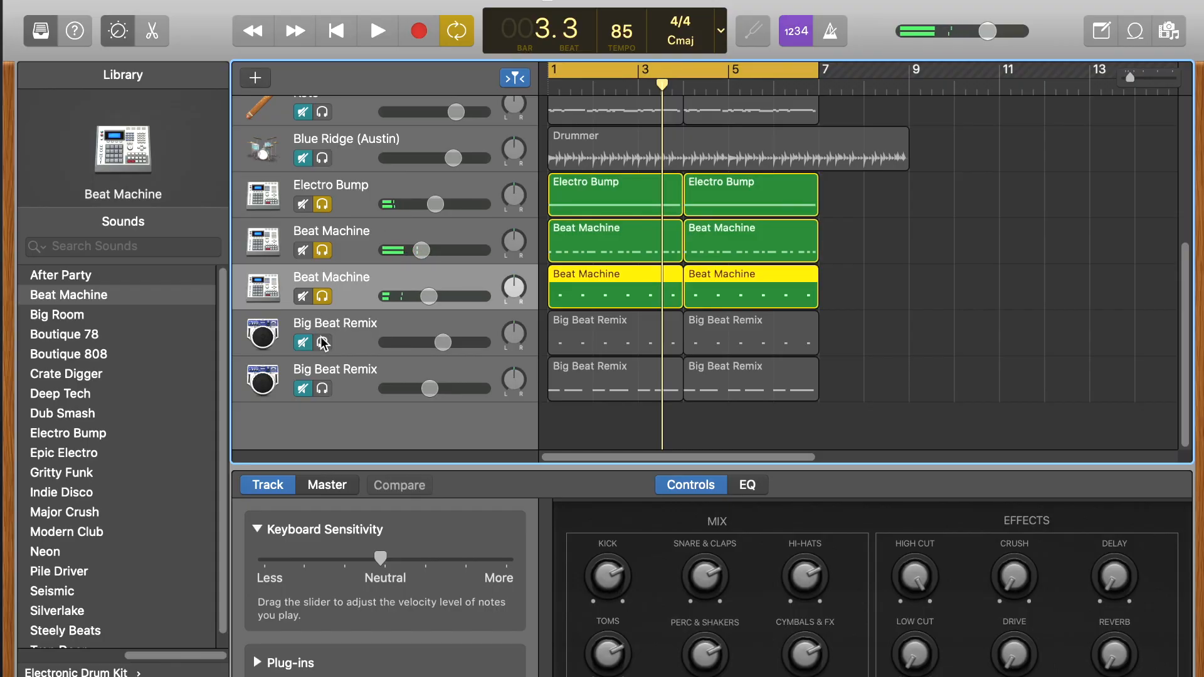
Step: Solo the first Big Beat Remix track and unsolo Electro Bump and the first Beat Machine track
{"action": "left_click", "coordinate": [322, 343]}
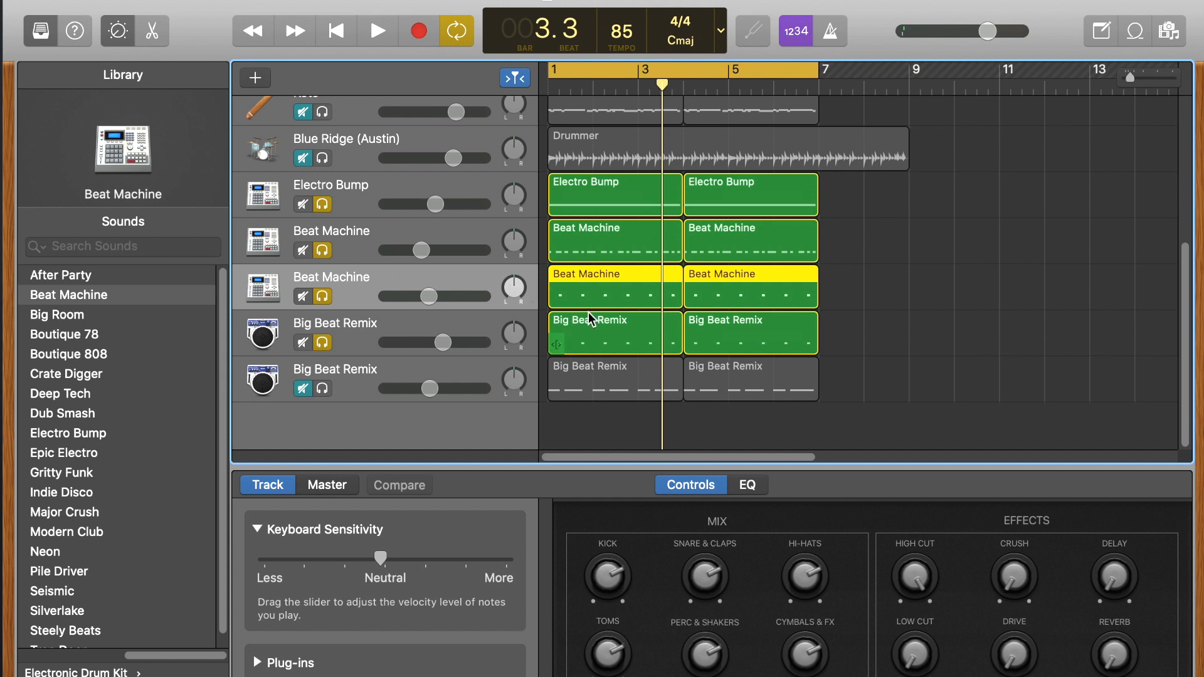
{"action": "left_click", "coordinate": [321, 251]}
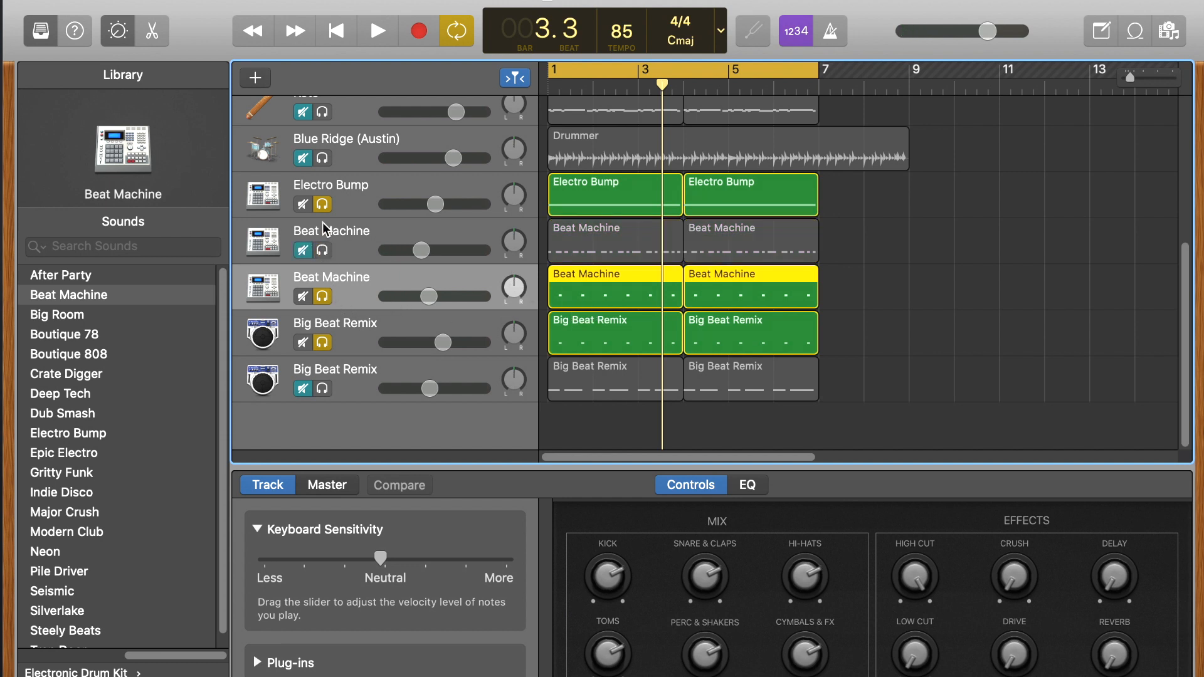
{"action": "left_click", "coordinate": [349, 205]}
{"action": "left_click", "coordinate": [322, 205]}
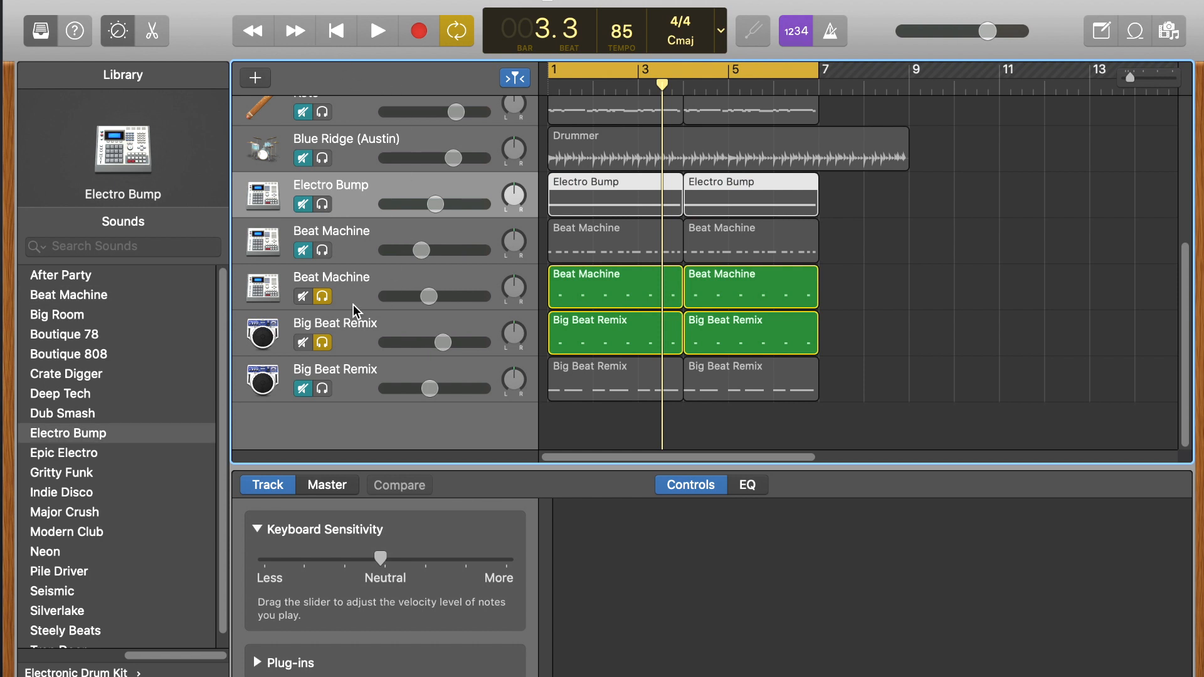
Step: Play the soloed Beat Machine and first Big Beat Remix tracks, and replay them with the second Big Beat Remix soloed too
{"action": "left_click", "coordinate": [367, 342]}
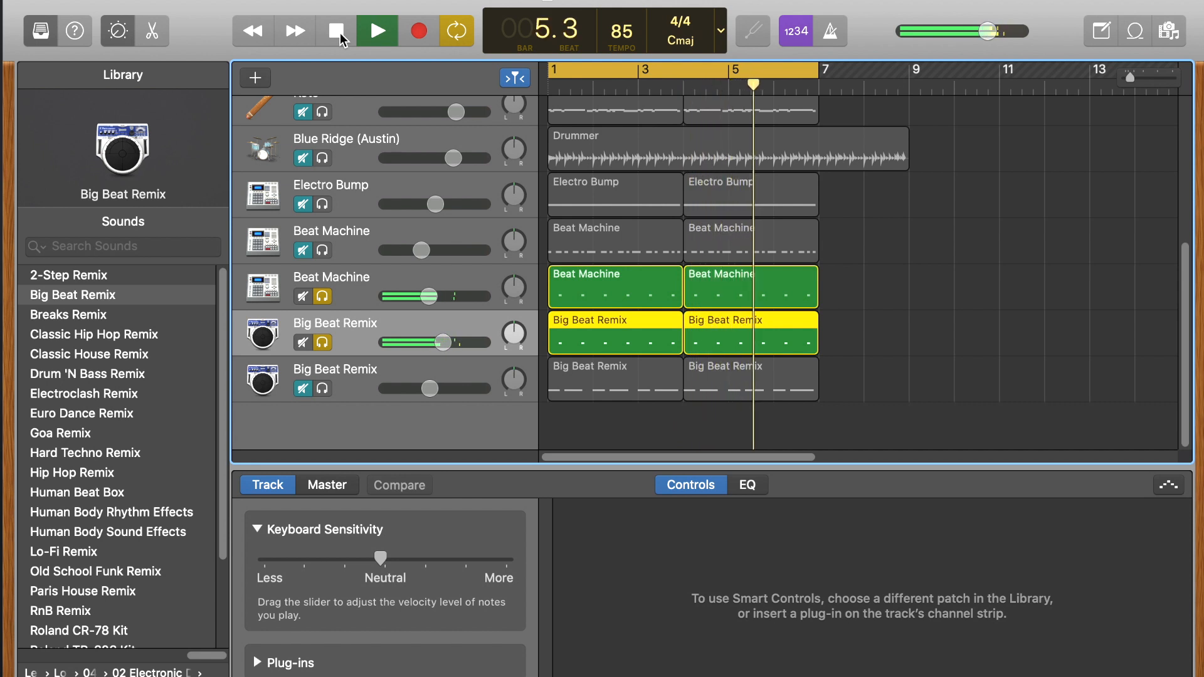
{"action": "left_click", "coordinate": [340, 32]}
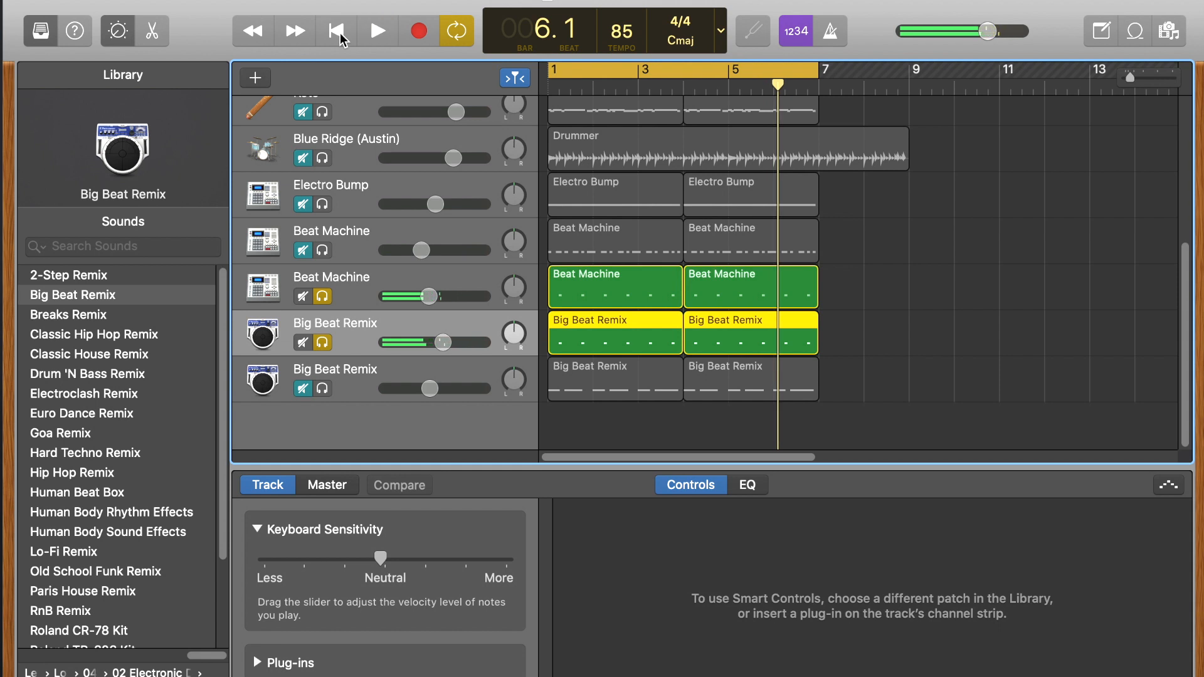
{"action": "left_click", "coordinate": [322, 388]}
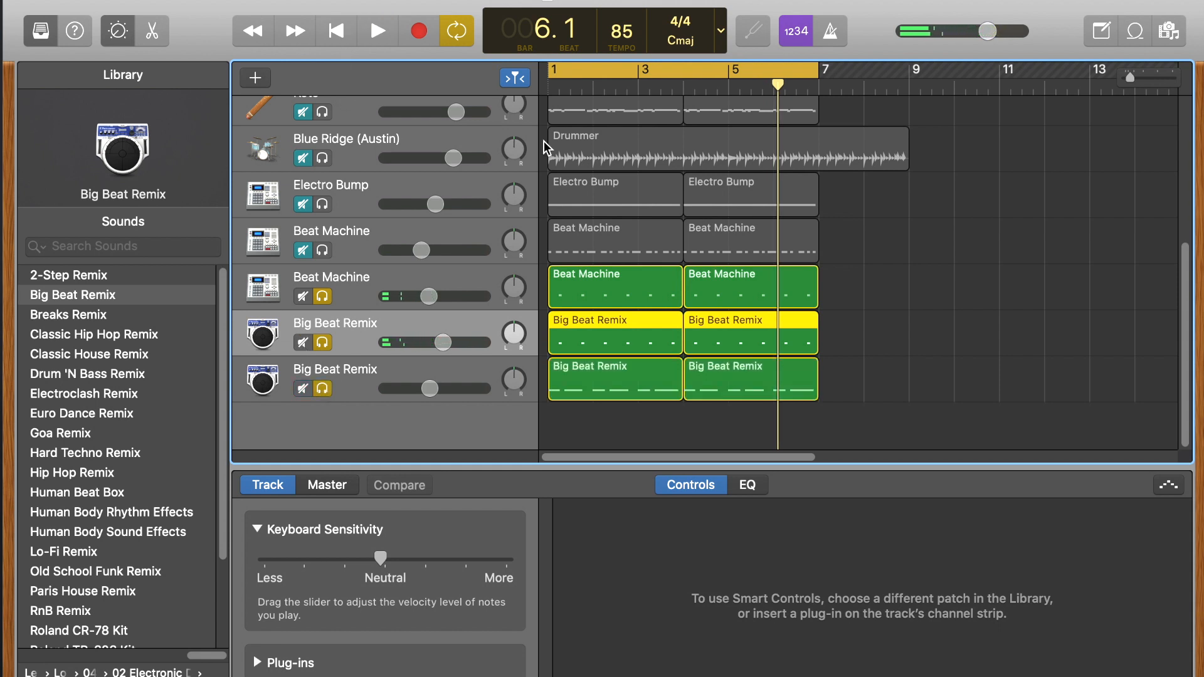
{"action": "left_click", "coordinate": [377, 32]}
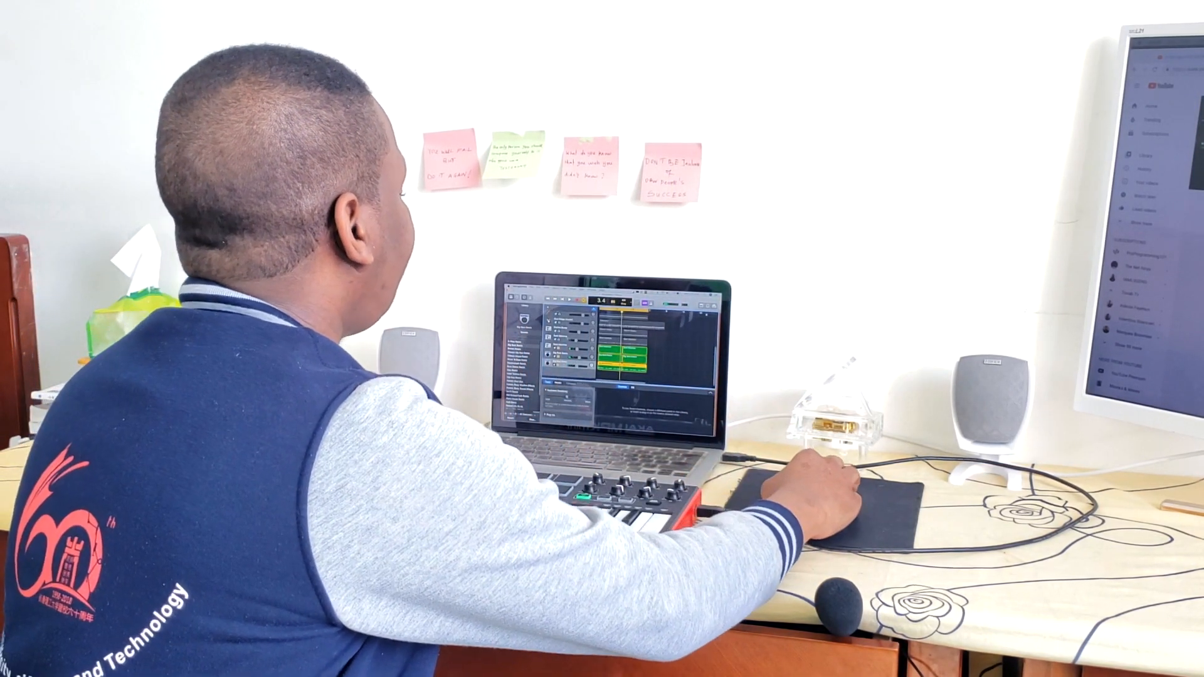
Step: Add the Steinway Grand Piano, bass, String Ensemble and Koto tracks to the soloed electronic drum tracks
{"action": "scroll", "coordinate": [621, 345], "scroll_direction": "up", "scroll_amount": 5}
{"action": "left_click", "coordinate": [555, 334]}
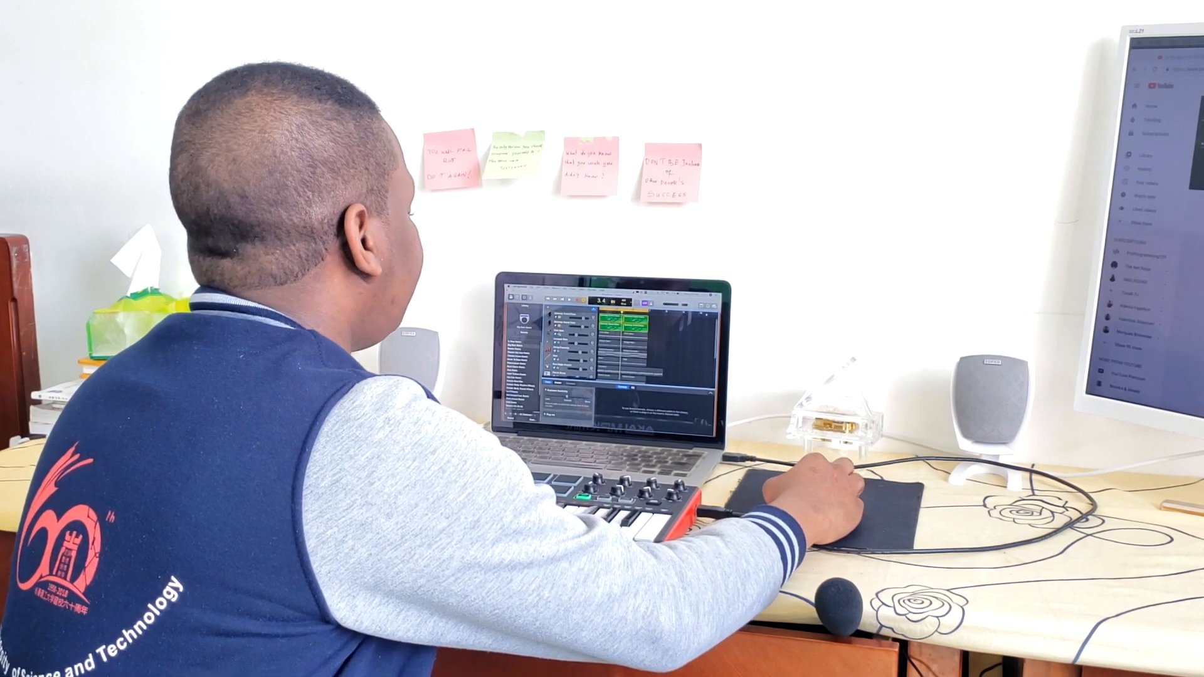
{"action": "left_click", "coordinate": [554, 342]}
{"action": "left_click", "coordinate": [554, 351]}
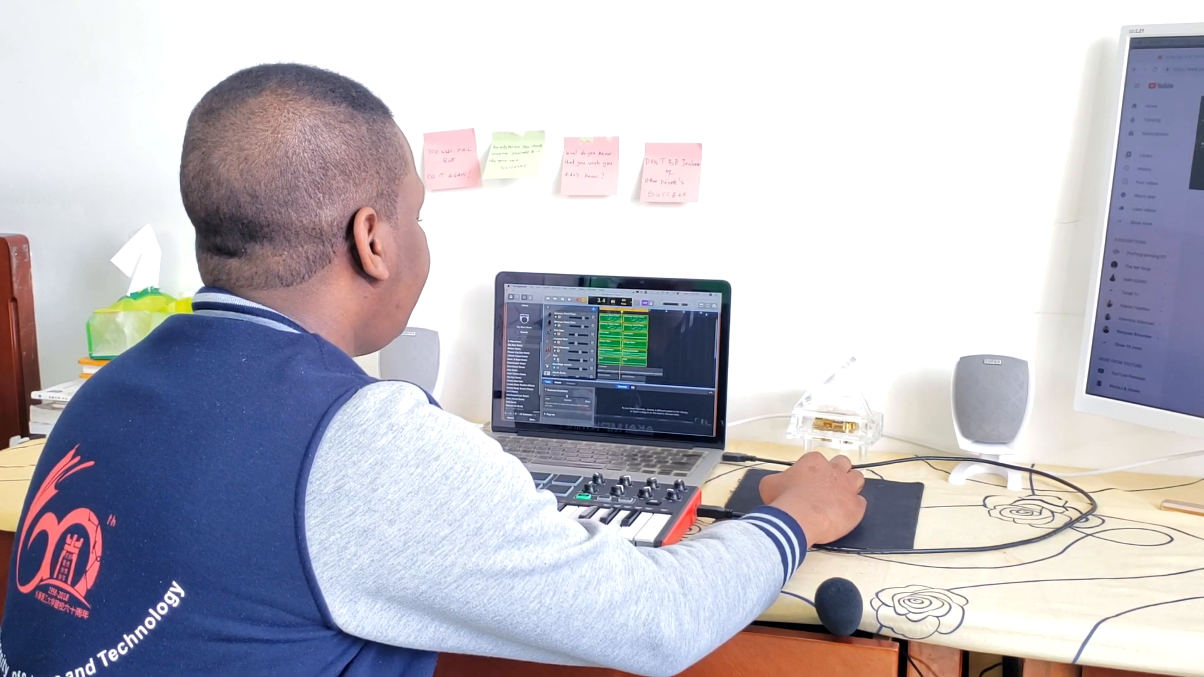
{"action": "left_click", "coordinate": [554, 359]}
{"action": "left_click", "coordinate": [554, 368]}
Step: Solo the remaining drummer and electronic drum tracks too, and play the complete beat with every track soloed
{"action": "scroll", "coordinate": [553, 368], "scroll_direction": "down", "scroll_amount": 5}
{"action": "left_click", "coordinate": [555, 347]}
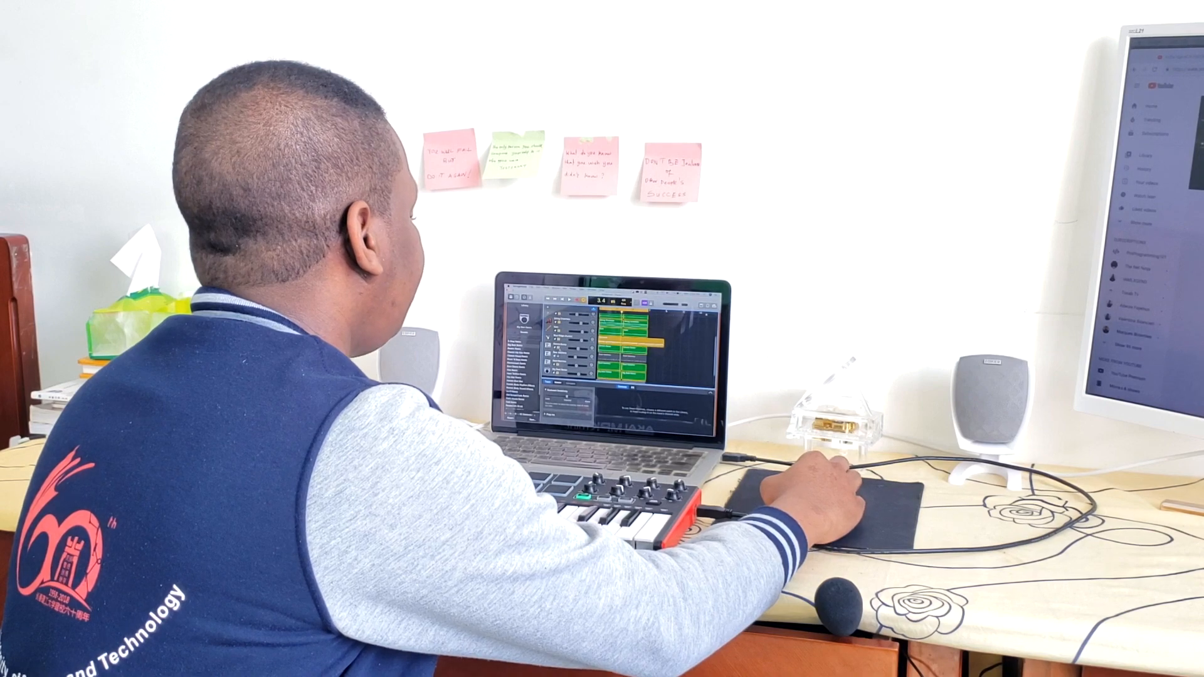
{"action": "left_click", "coordinate": [555, 356]}
{"action": "scroll", "coordinate": [555, 356], "scroll_direction": "down", "scroll_amount": 3}
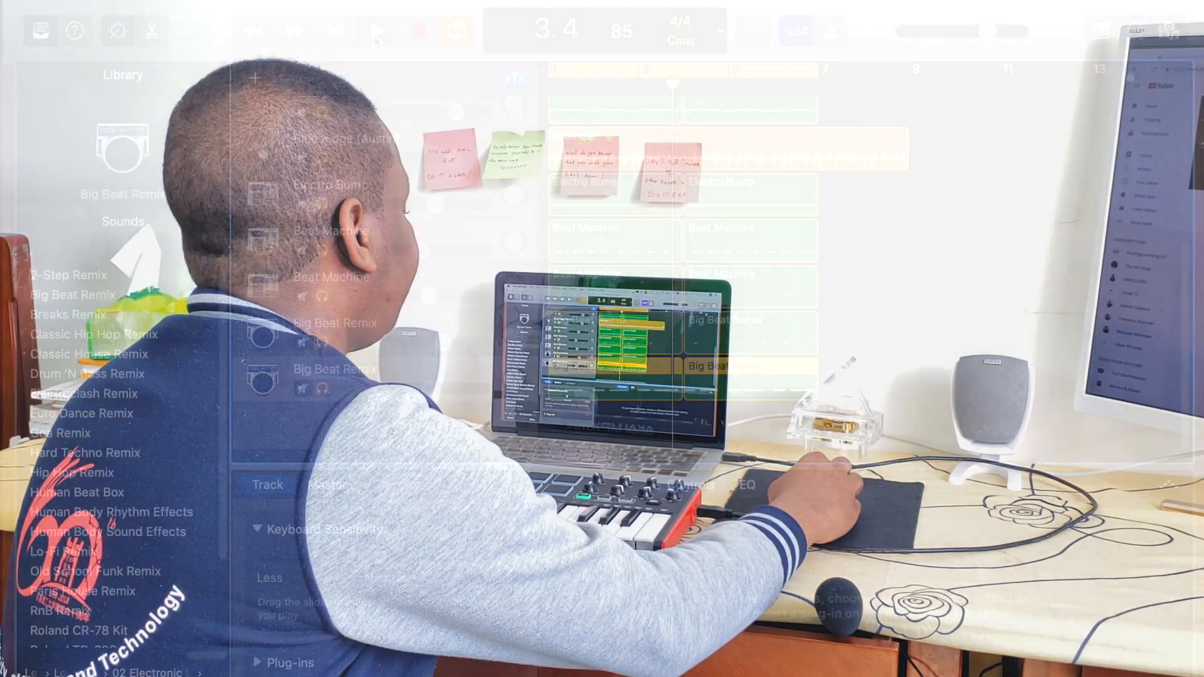
{"action": "left_click", "coordinate": [378, 36]}
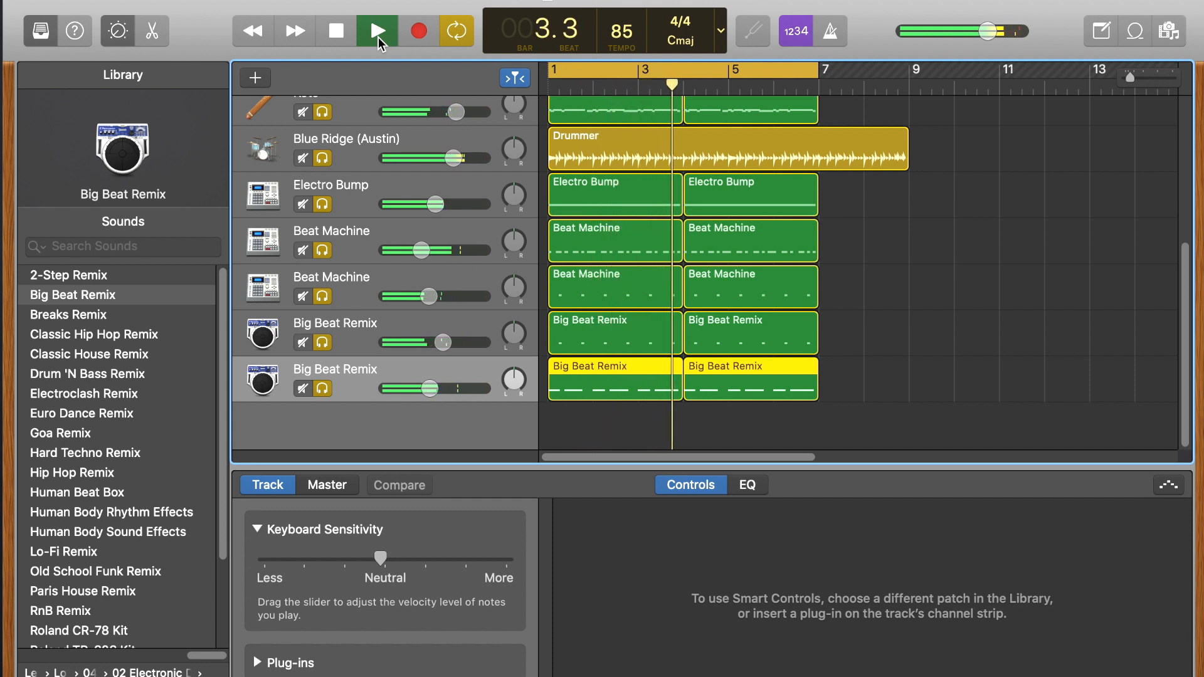
{"action": "left_click", "coordinate": [341, 35]}
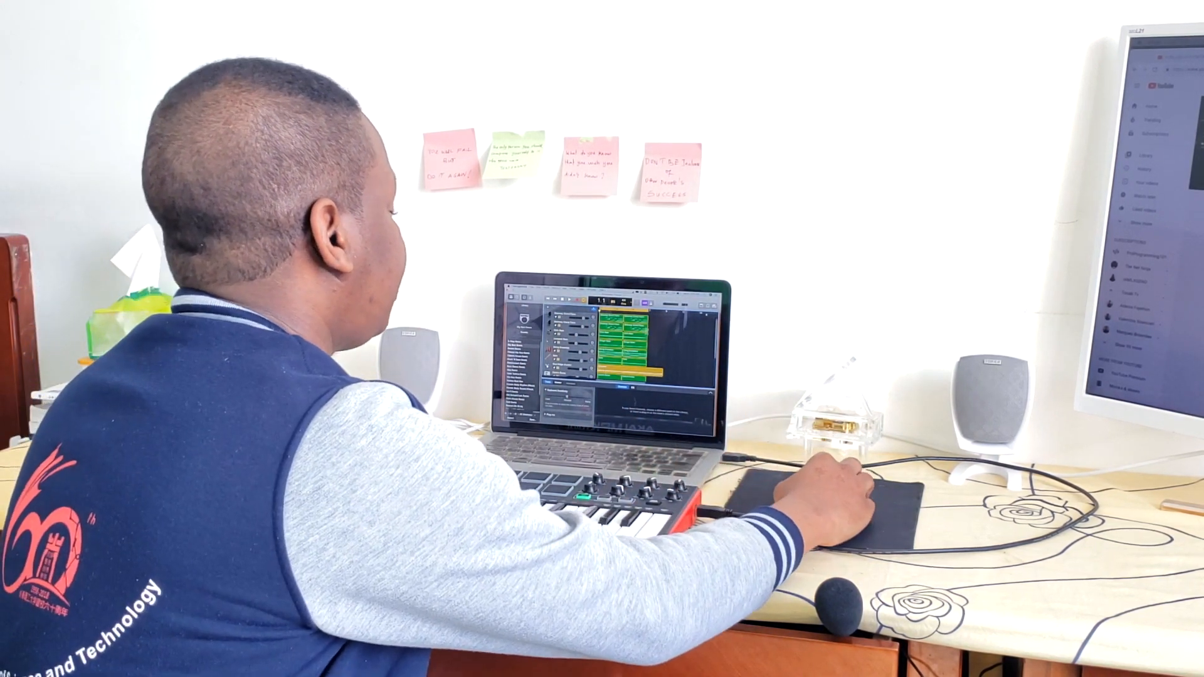
Step: Open the first Steinway Grand Piano region in the Piano Roll and look at its Time Quantize options
{"action": "left_click", "coordinate": [565, 314]}
{"action": "scroll", "coordinate": [577, 338], "scroll_direction": "down", "scroll_amount": 5}
{"action": "scroll", "coordinate": [627, 345], "scroll_direction": "down", "scroll_amount": 3}
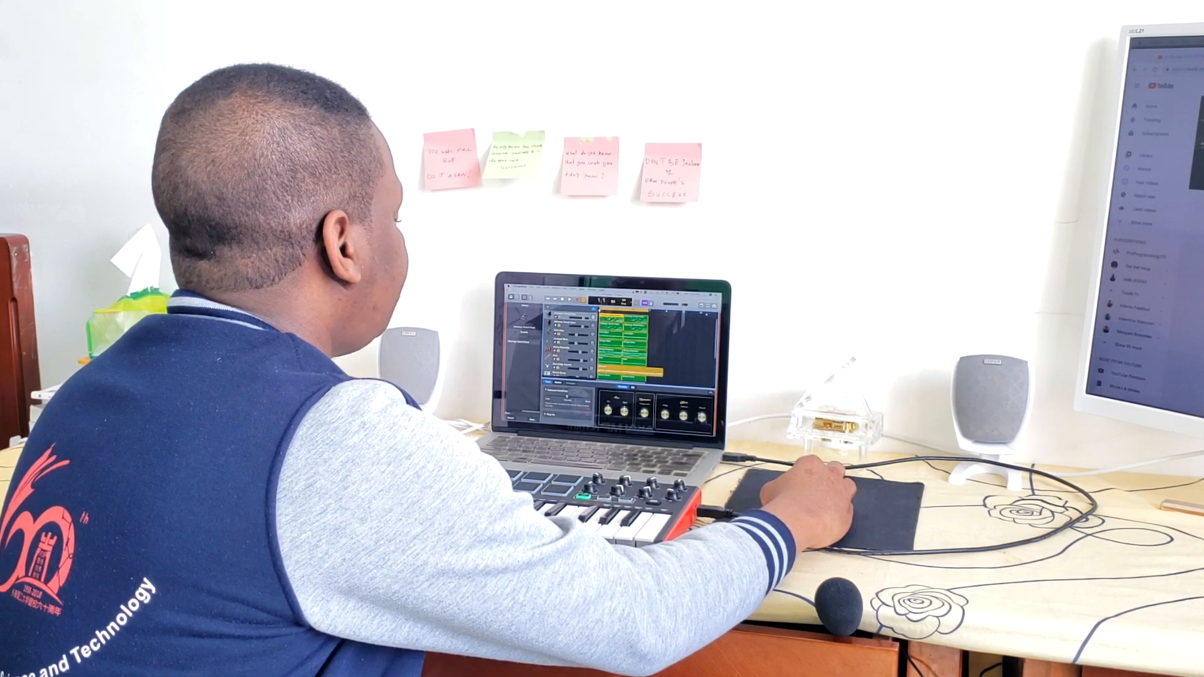
{"action": "double_click", "coordinate": [611, 319]}
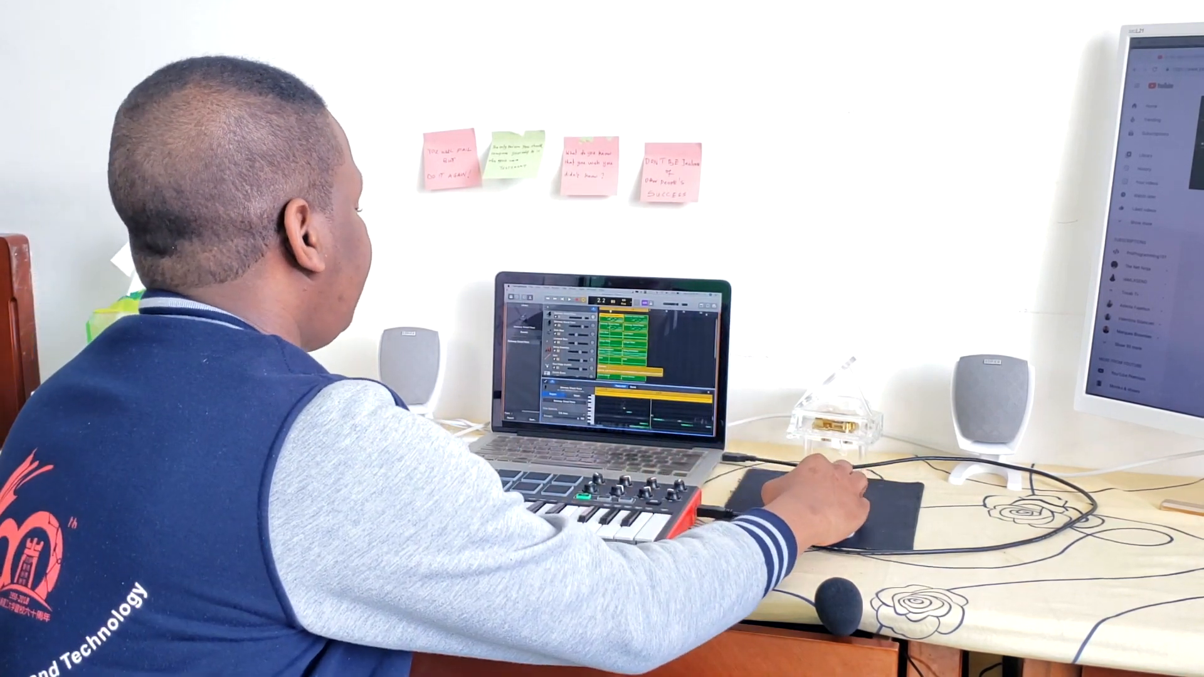
{"action": "left_click", "coordinate": [575, 414]}
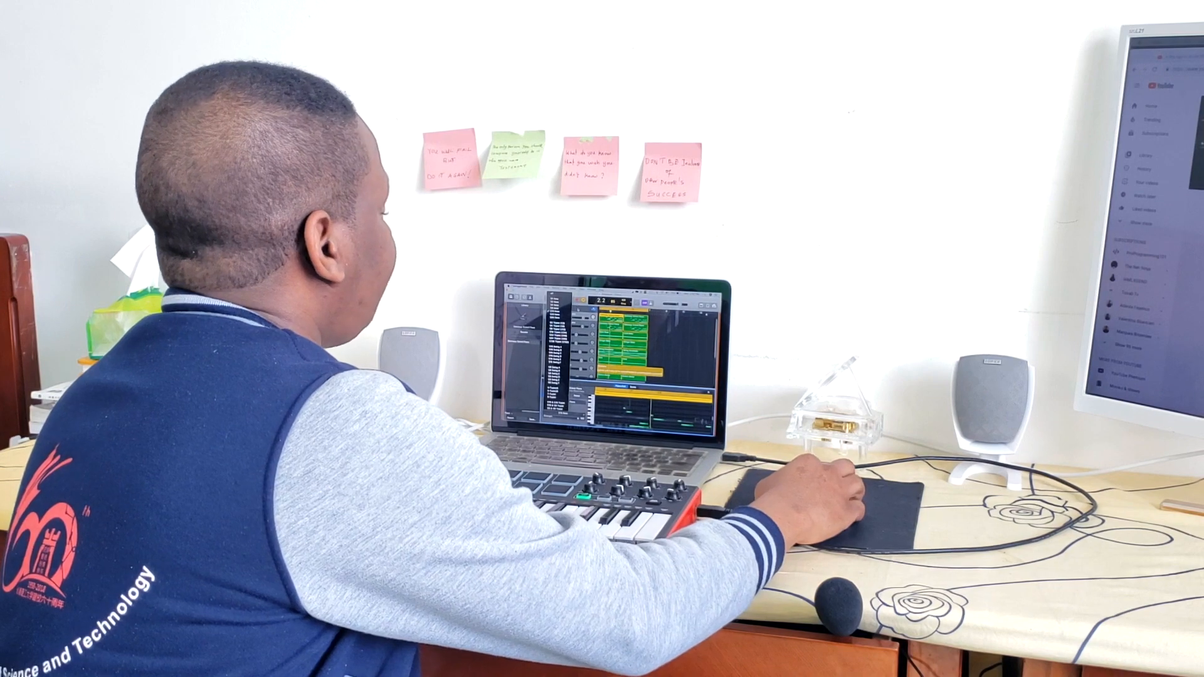
{"action": "left_click", "coordinate": [555, 311]}
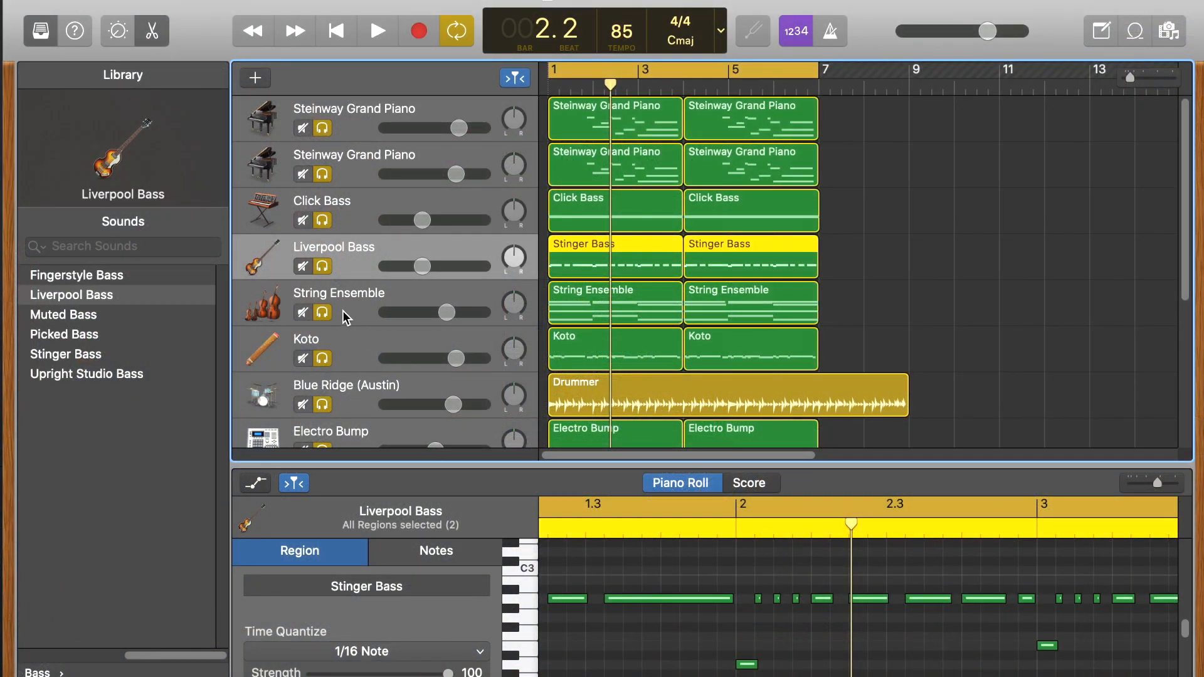
Step: Show the notes of the String Ensemble and Koto tracks, and the drummer settings of the Blue Ridge (Austin) track
{"action": "left_click", "coordinate": [345, 317]}
{"action": "left_click", "coordinate": [346, 345]}
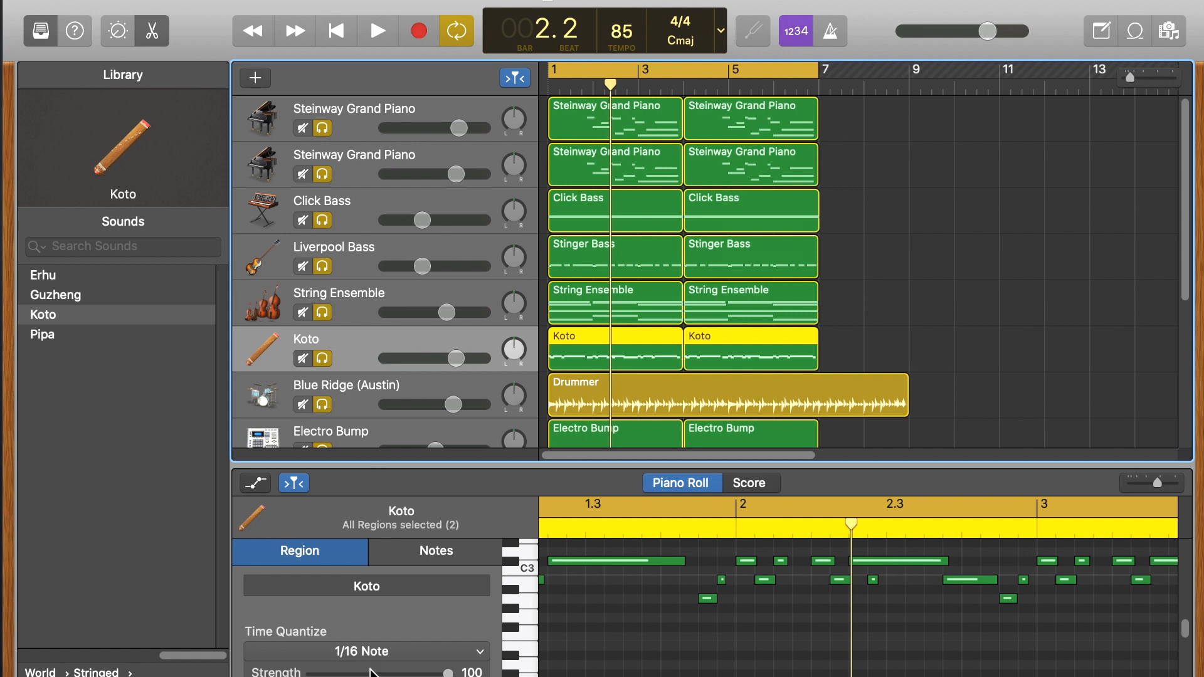
{"action": "key", "text": "Down"}
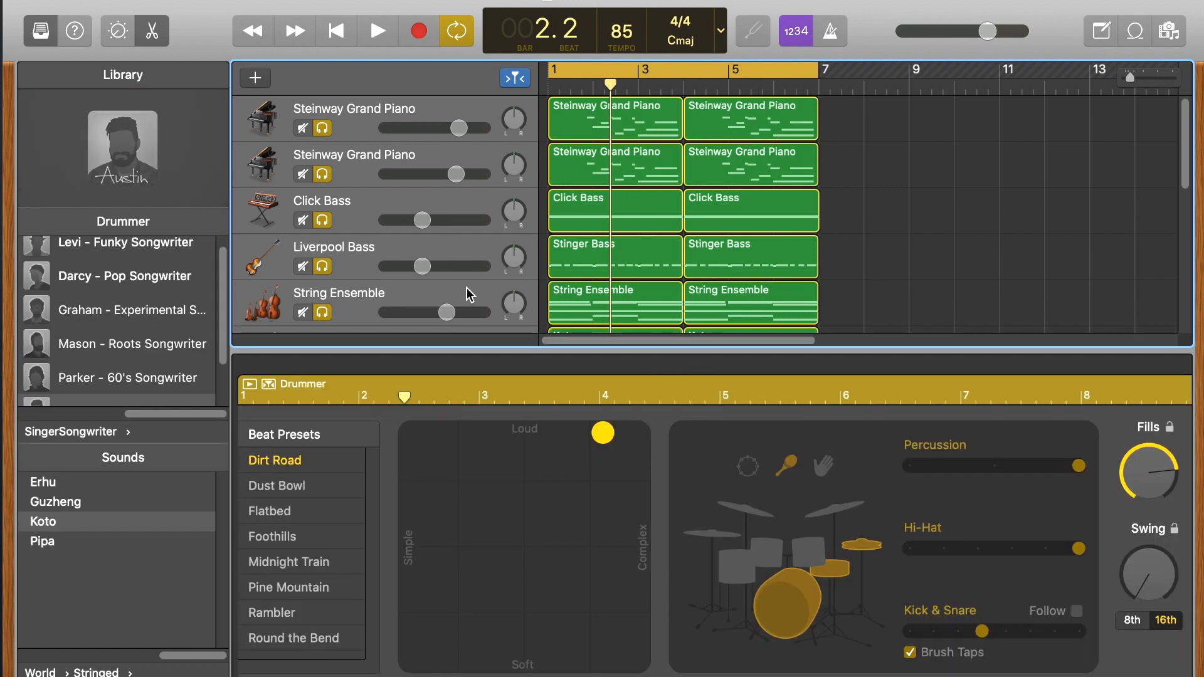
Step: Look through the drummer list around Austin - Roots Brush and show the Piano Roll of an electronic drum track
{"action": "scroll", "coordinate": [466, 288], "scroll_direction": "down", "scroll_amount": 10}
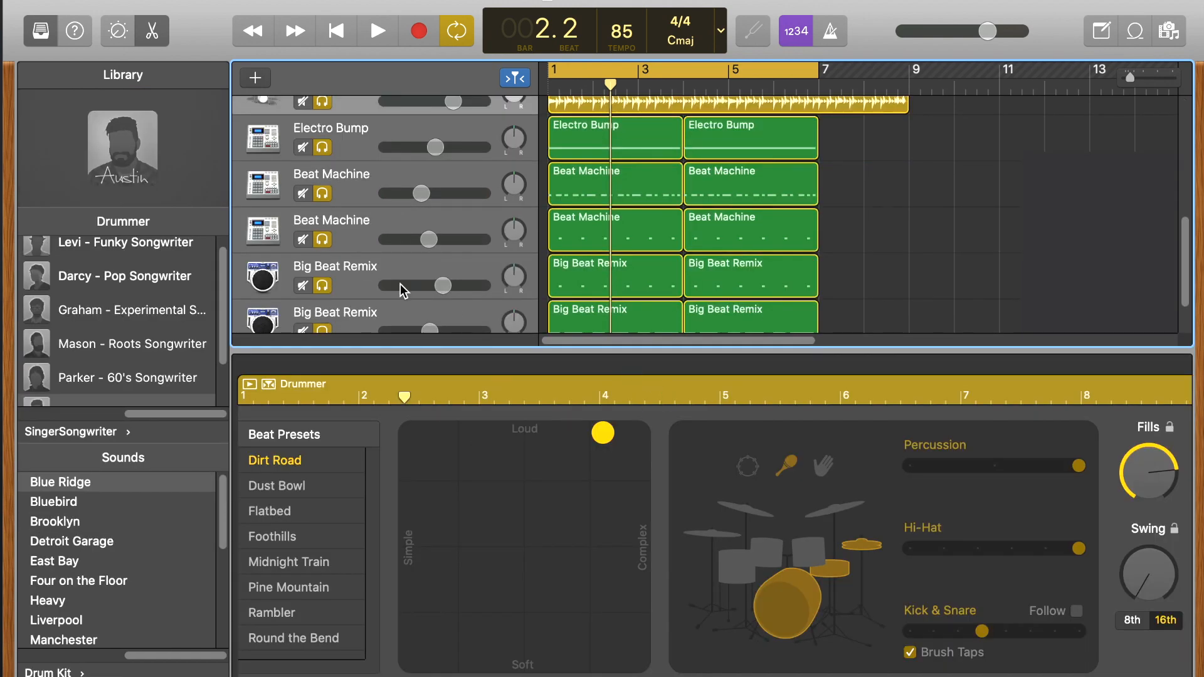
{"action": "scroll", "coordinate": [401, 285], "scroll_direction": "up", "scroll_amount": 2}
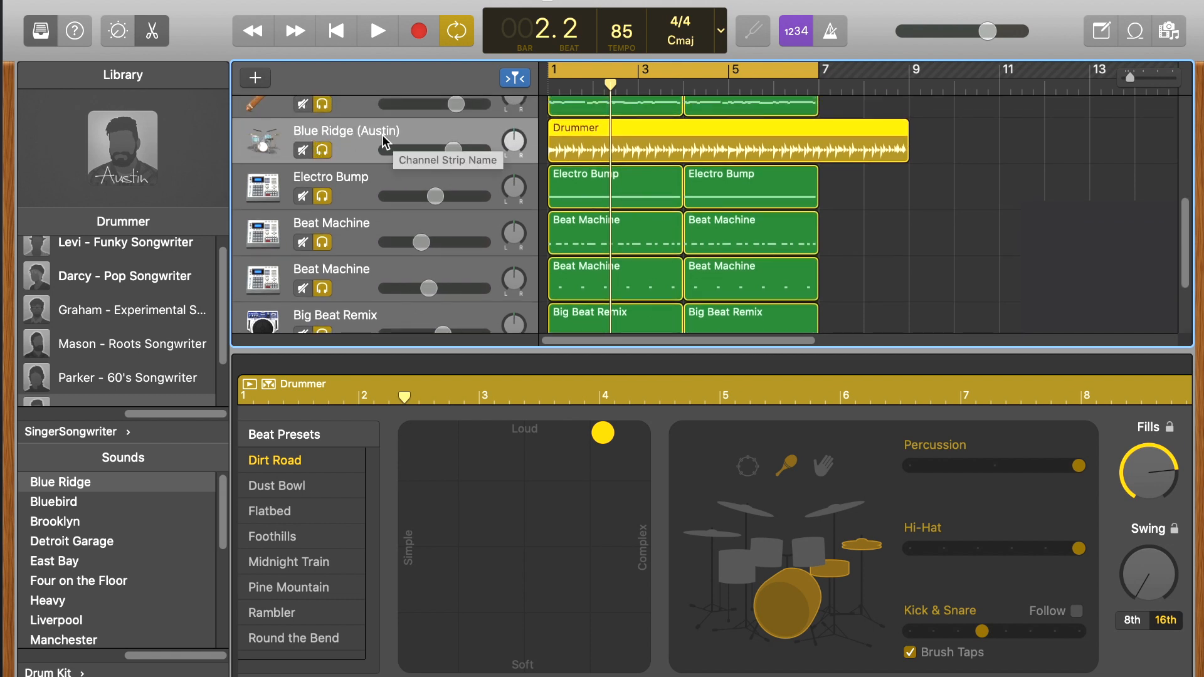
{"action": "scroll", "coordinate": [164, 363], "scroll_direction": "down", "scroll_amount": 2}
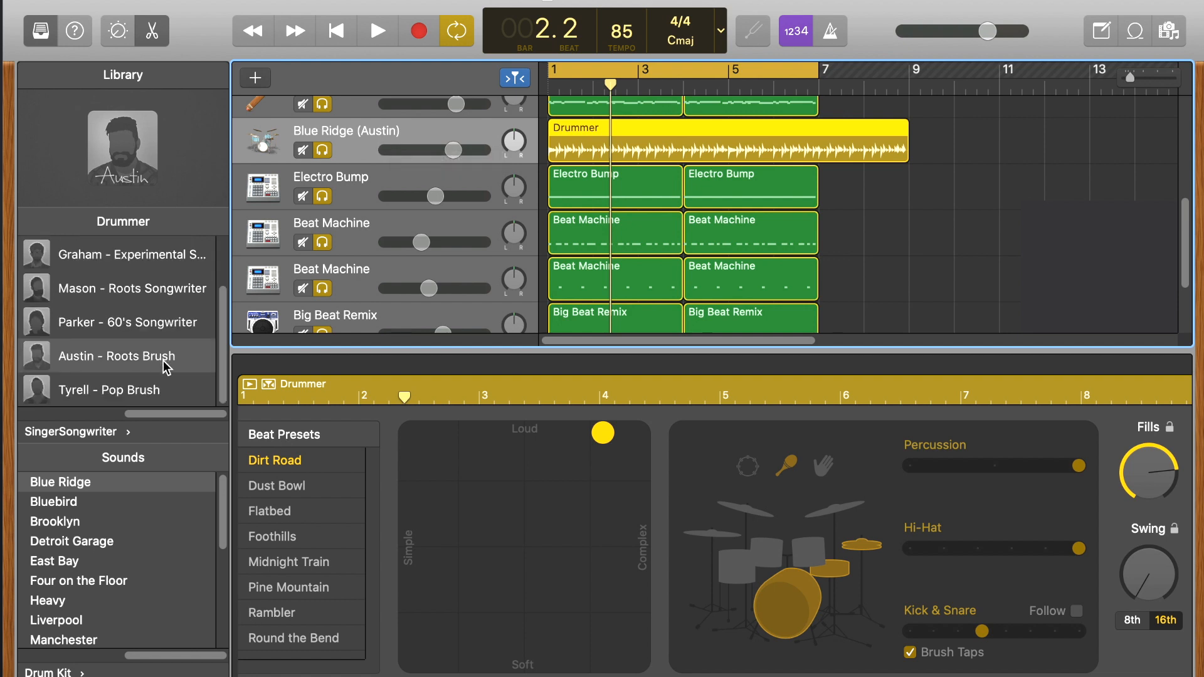
{"action": "mouse_move", "coordinate": [118, 369]}
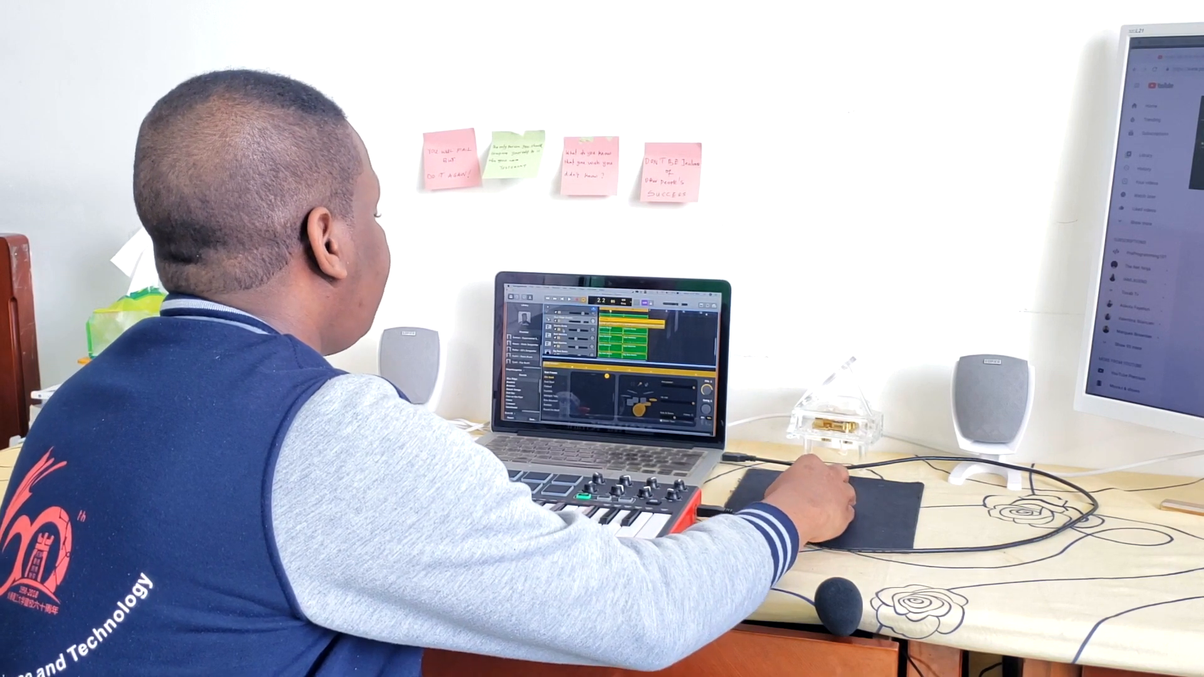
{"action": "left_click", "coordinate": [627, 324]}
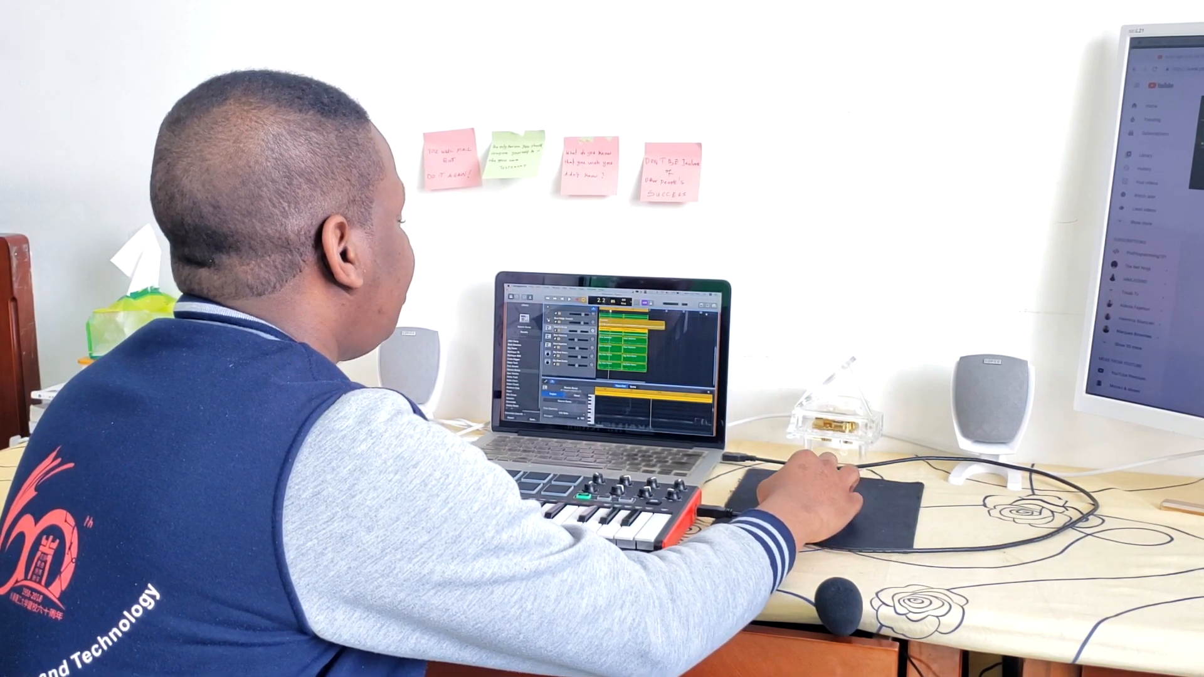
{"action": "scroll", "coordinate": [621, 354], "scroll_direction": "up", "scroll_amount": 5}
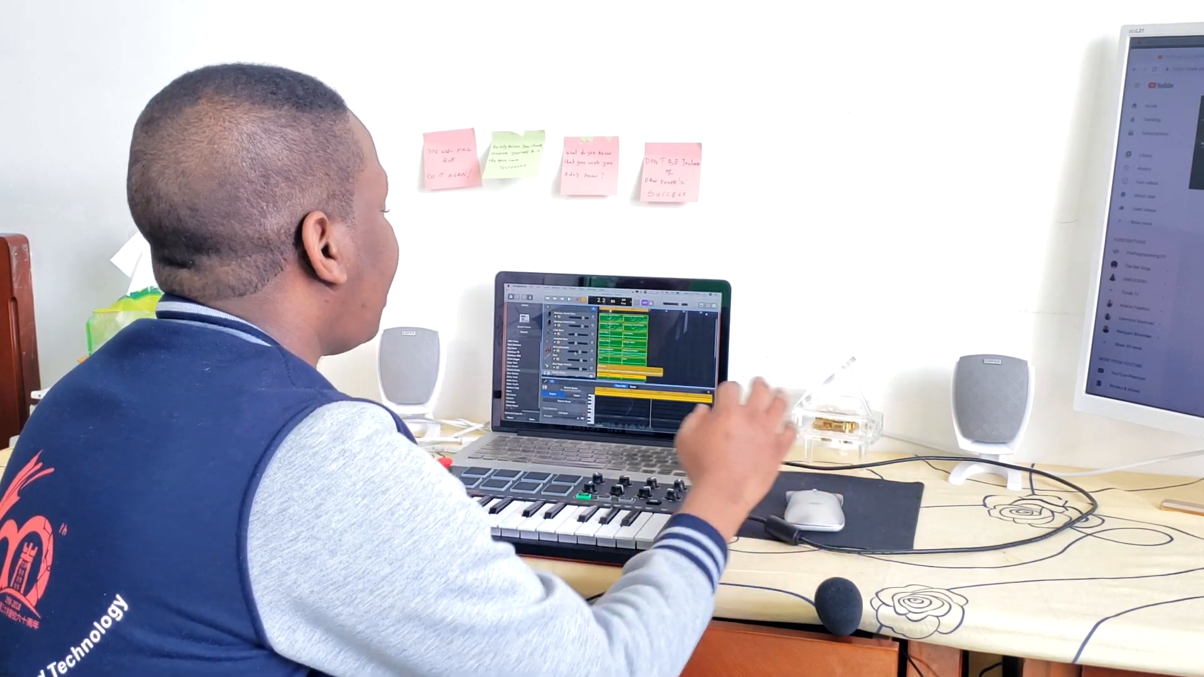